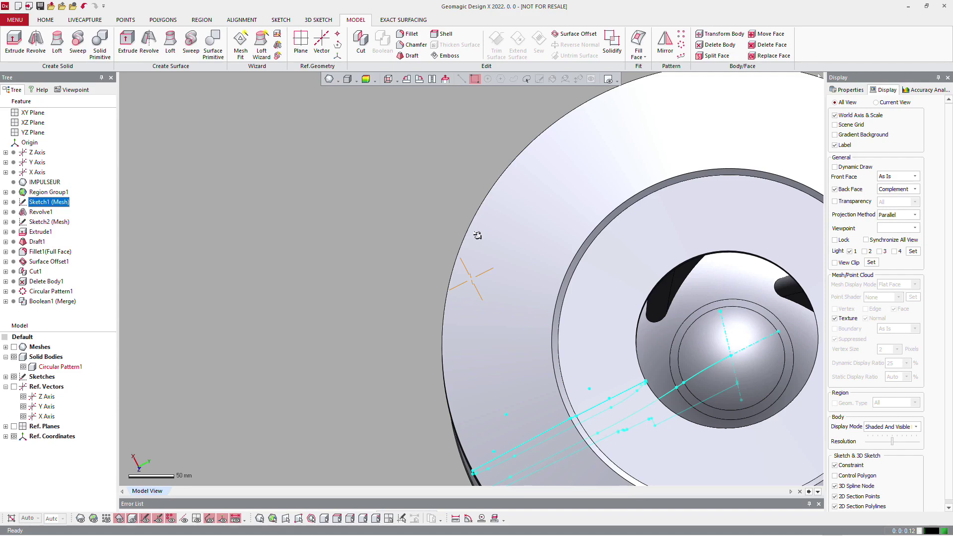
# Show the mesh and its regions over the solid body and colour the mesh by geometry type
pyautogui.moveTo(477, 236); pyautogui.dragTo(538, 381, button='right')
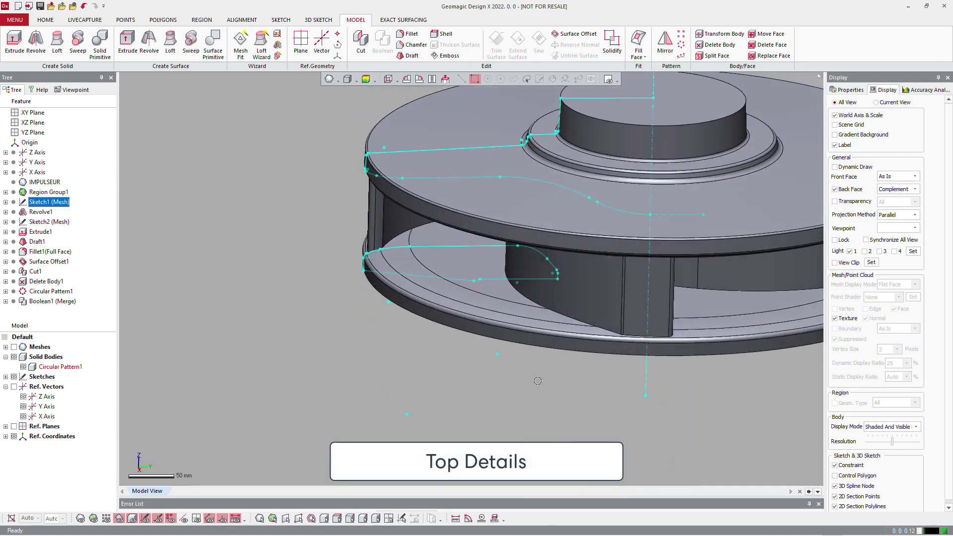
pyautogui.click(80, 519)
pyautogui.scroll(-3, 434, 314)
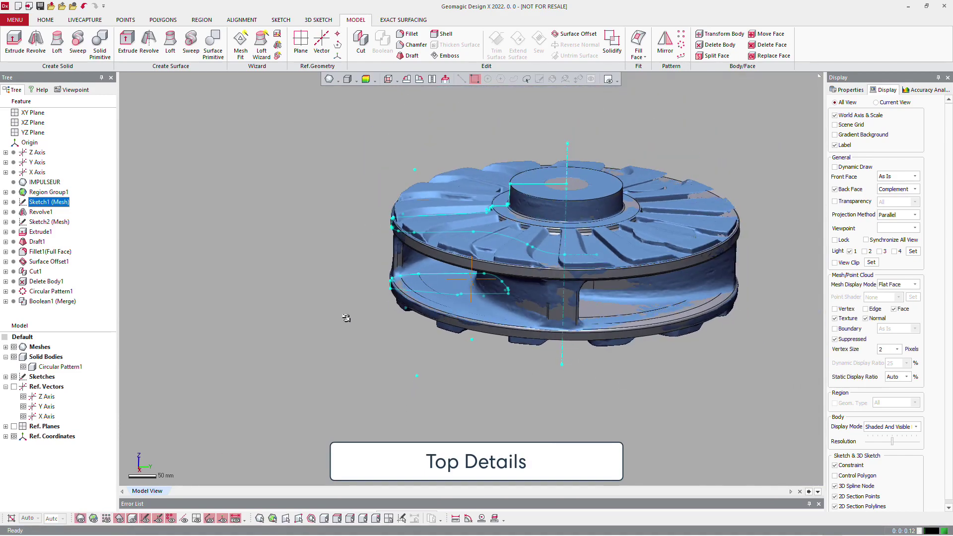
pyautogui.click(93, 519)
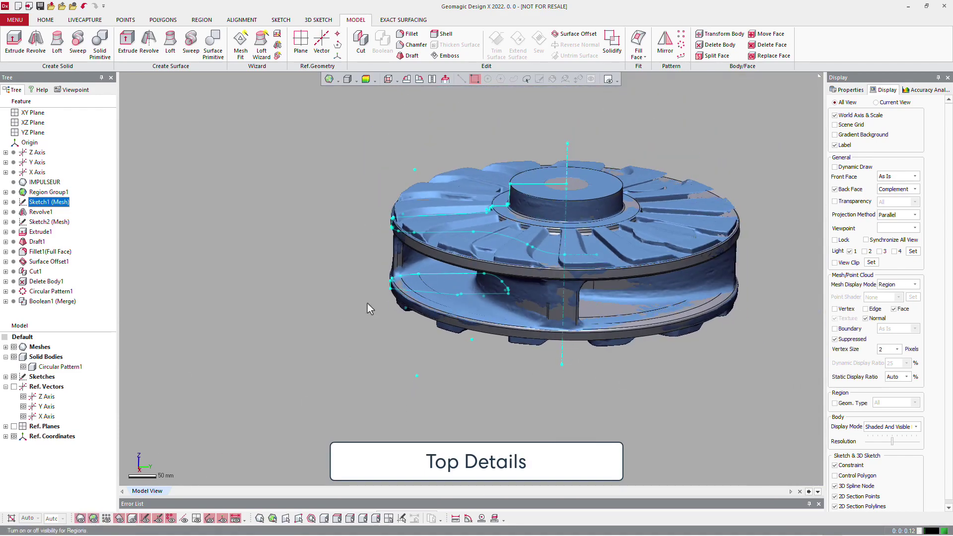
pyautogui.moveTo(368, 302)
pyautogui.mouseDown(button='right')
pyautogui.moveTo(535, 344)
pyautogui.moveTo(497, 292)
pyautogui.mouseUp(button='right')
pyautogui.press('F11')
pyautogui.scroll(4, 466, 248)
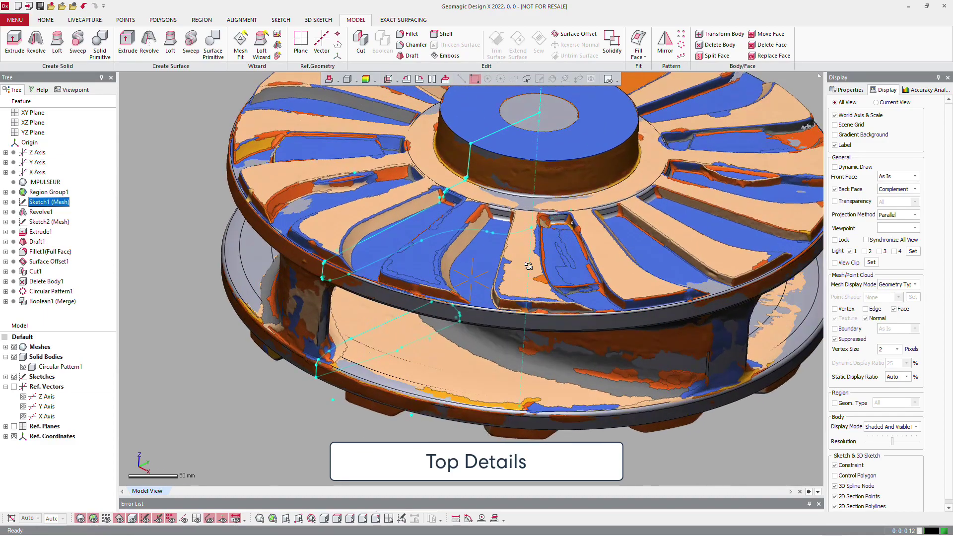
# Start a mesh sketch on the flat face of the disc around the central opening, where the separate raised blades sit
pyautogui.moveTo(530, 266); pyautogui.dragTo(466, 122, button='right')
pyautogui.scroll(-3, 511, 282)
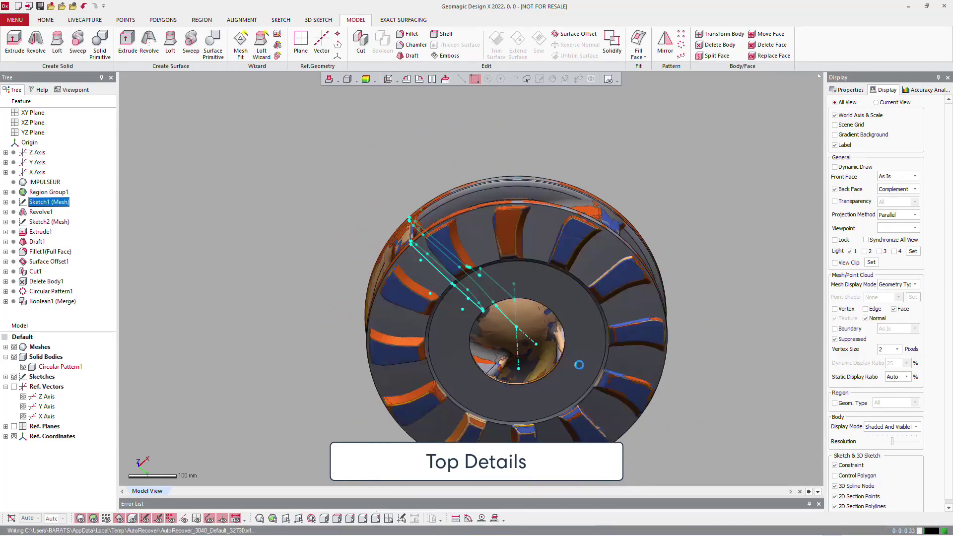
pyautogui.moveTo(580, 366); pyautogui.dragTo(570, 213, button='right')
pyautogui.scroll(3, 570, 213)
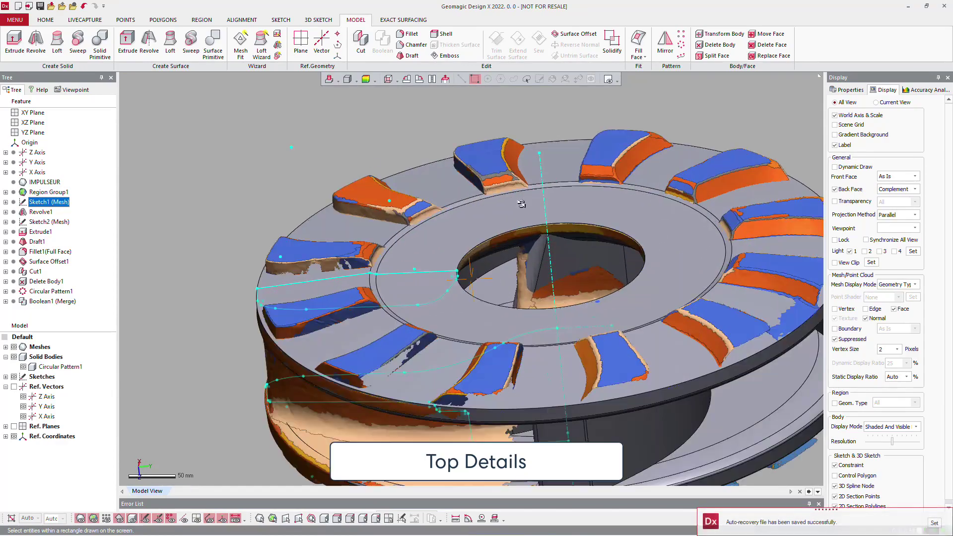
pyautogui.rightClick(486, 150)
pyautogui.click(498, 125)
# Offset the mesh section 1 mm from the base plane for one raised blade and accept the mesh sketch setup
pyautogui.moveTo(346, 346); pyautogui.dragTo(732, 334, button='right')
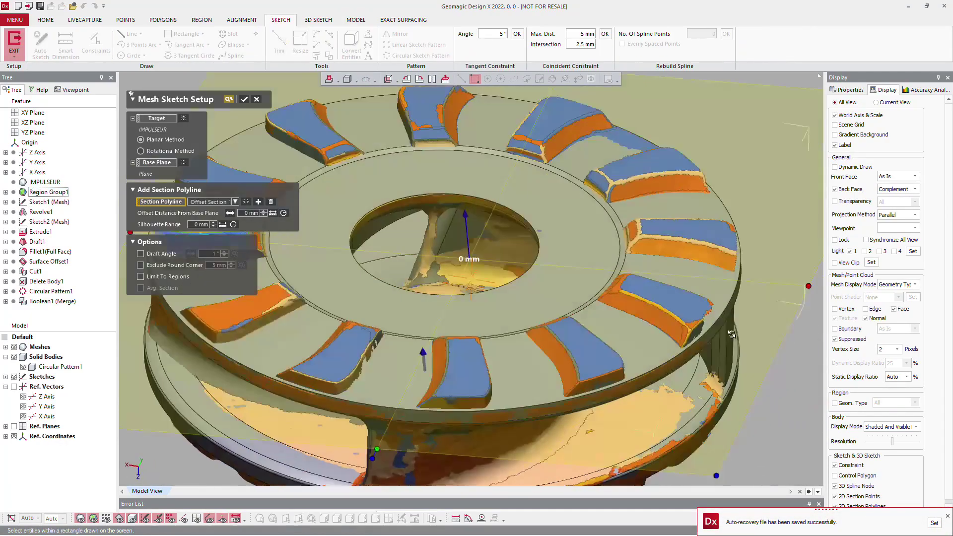
pyautogui.scroll(-2, 731, 334)
pyautogui.scroll(5, 410, 317)
pyautogui.moveTo(409, 318); pyautogui.dragTo(420, 320, button='right')
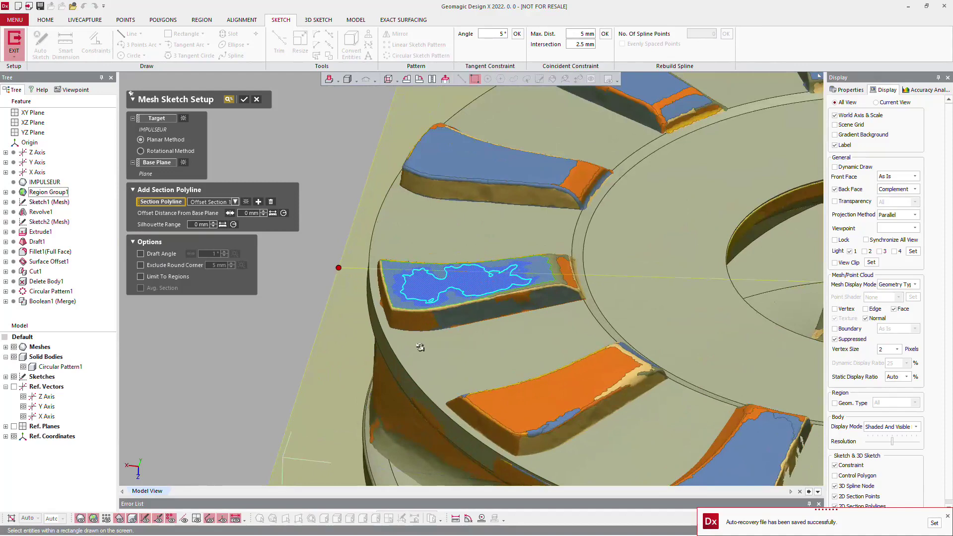
pyautogui.scroll(-2, 416, 325)
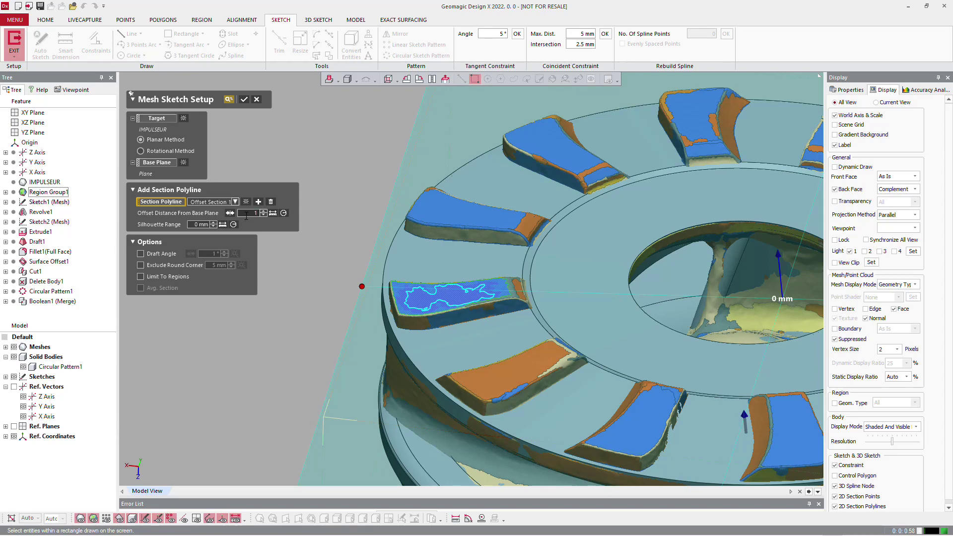
pyautogui.press('Return')
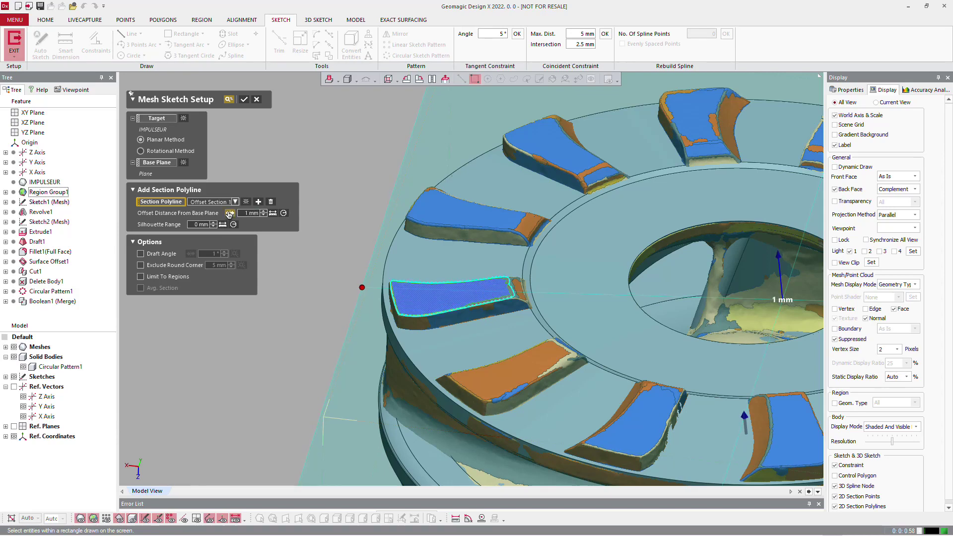
pyautogui.click(244, 99)
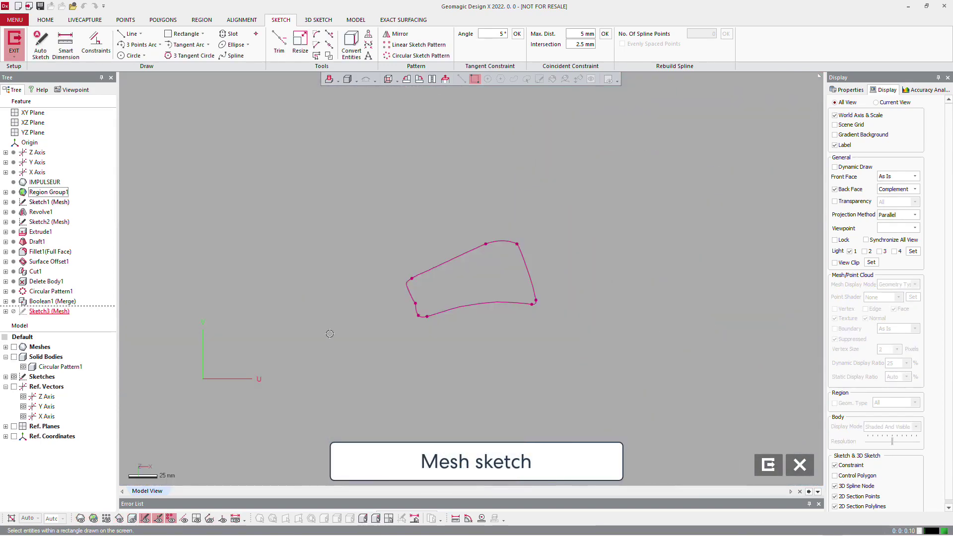
# Fit a line to the section's long straight edge and draw two short lines at the ends of the opposite curved edge
pyautogui.click(130, 33)
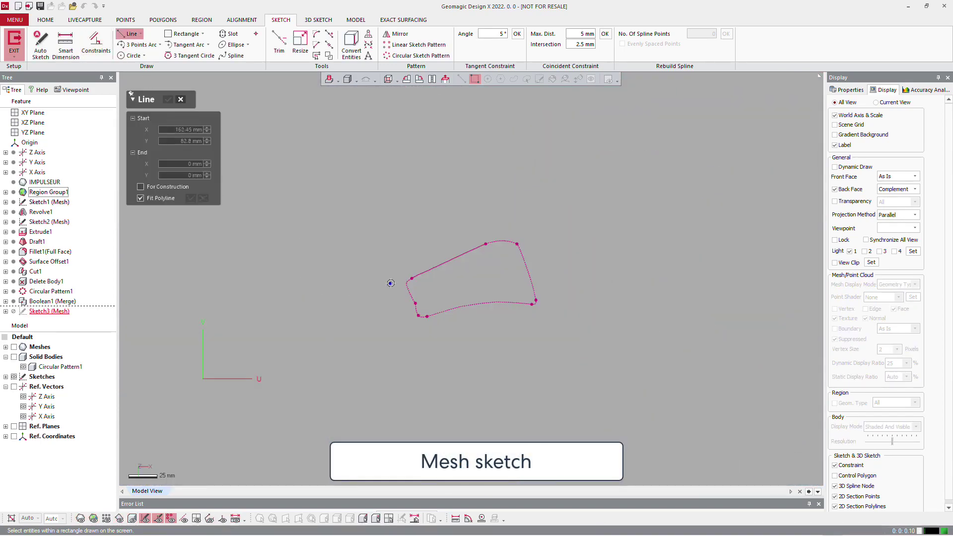
pyautogui.click(436, 269)
pyautogui.scroll(3, 432, 316)
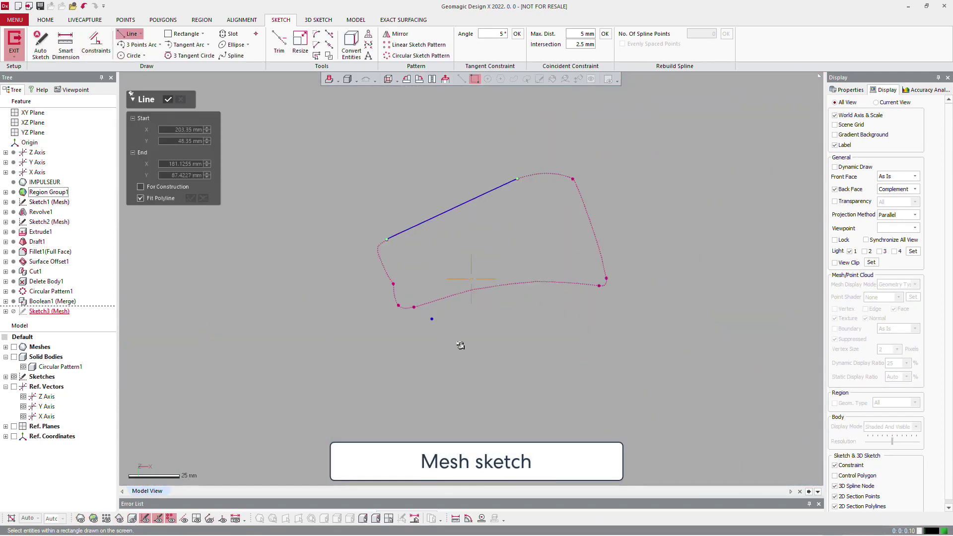
pyautogui.click(411, 302)
pyautogui.click(452, 288)
pyautogui.click(598, 274)
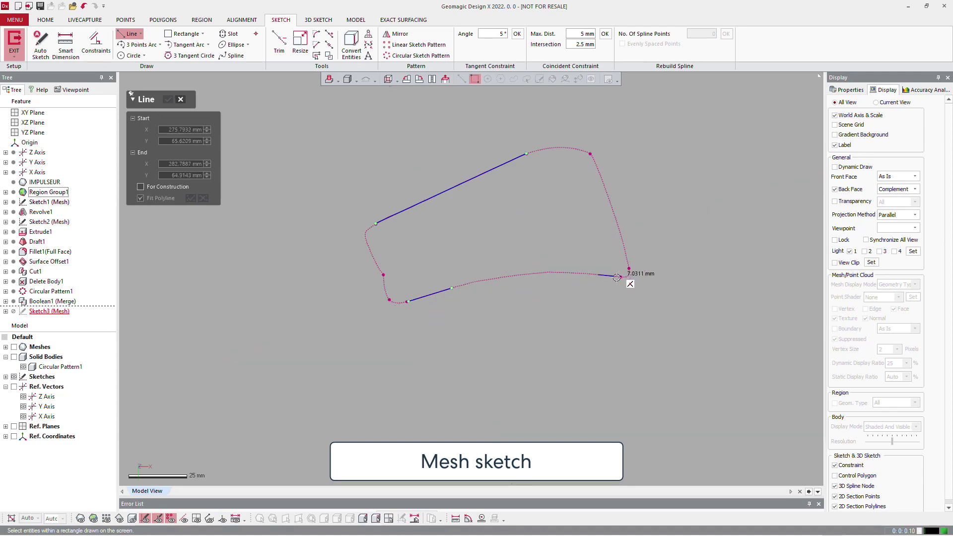
pyautogui.click(616, 278)
pyautogui.scroll(-3, 537, 309)
pyautogui.press('Escape')
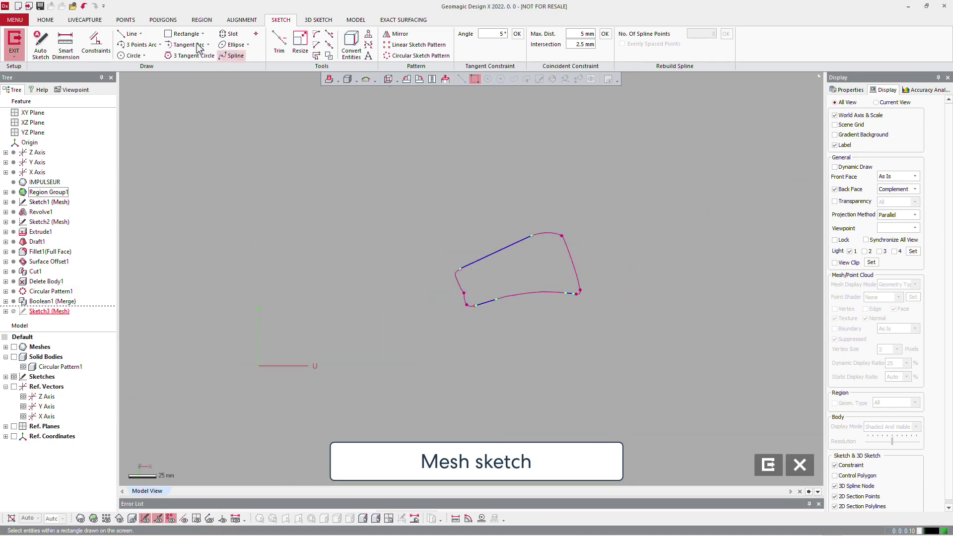
# Sketch two circles centred on the origin, one inward of the blade section and one along its outer edge
pyautogui.click(132, 56)
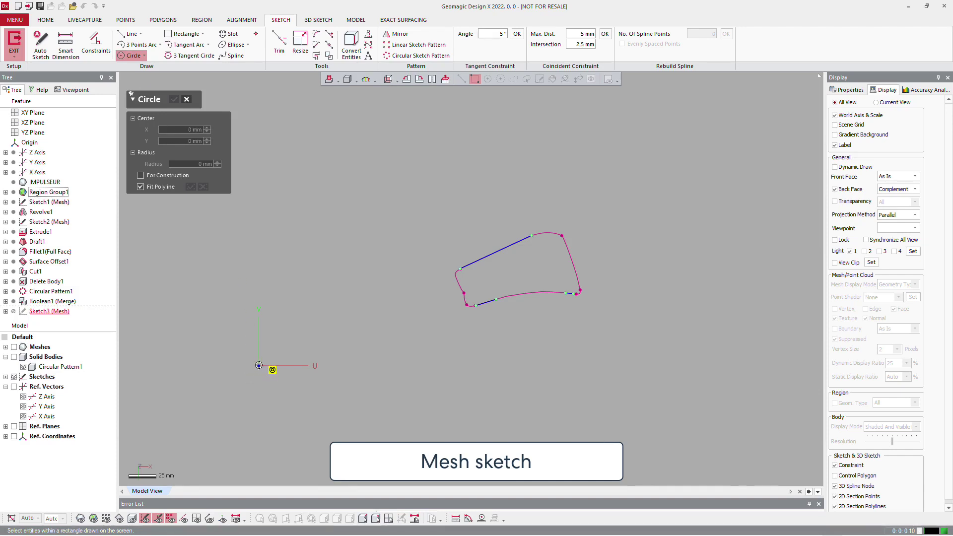
pyautogui.click(259, 365)
pyautogui.click(401, 317)
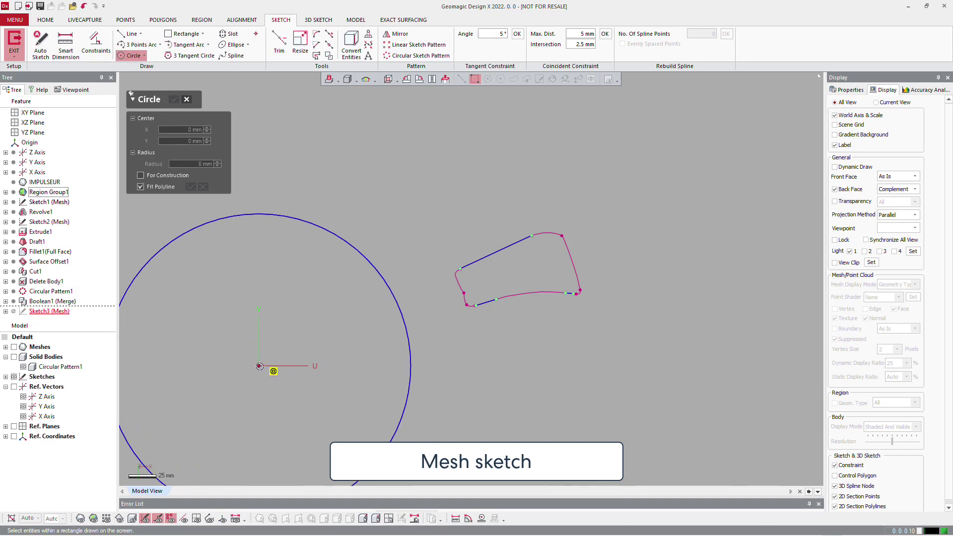
pyautogui.click(259, 366)
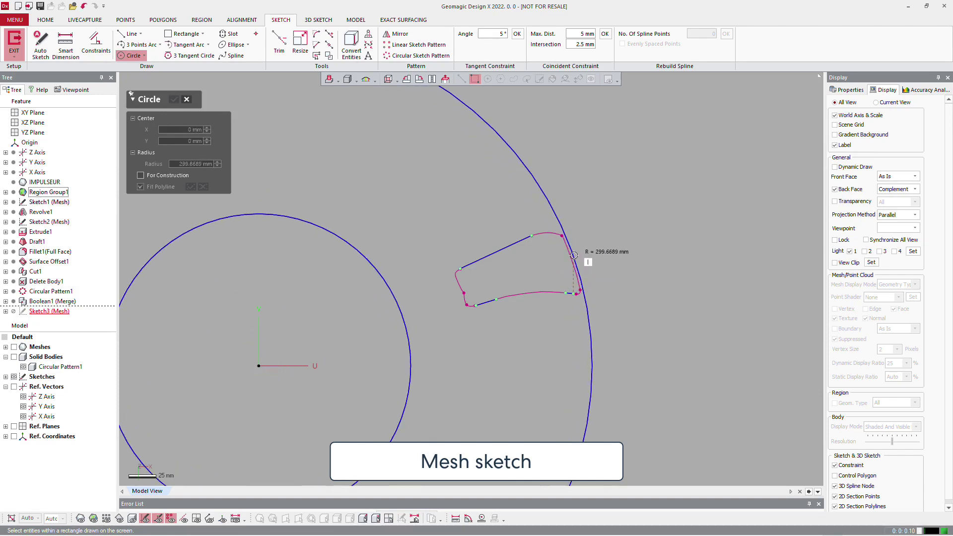
pyautogui.scroll(6, 571, 255)
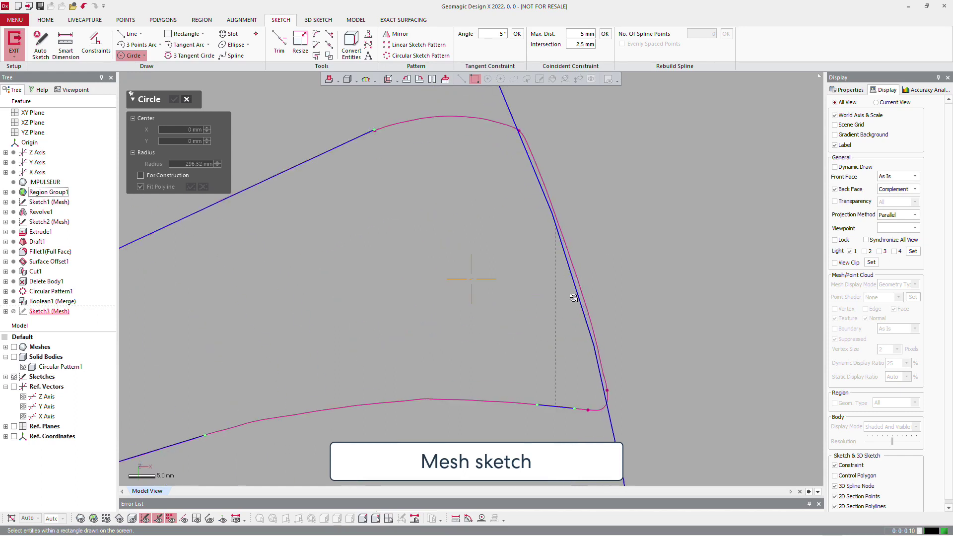
pyautogui.click(573, 263)
pyautogui.scroll(-6, 649, 229)
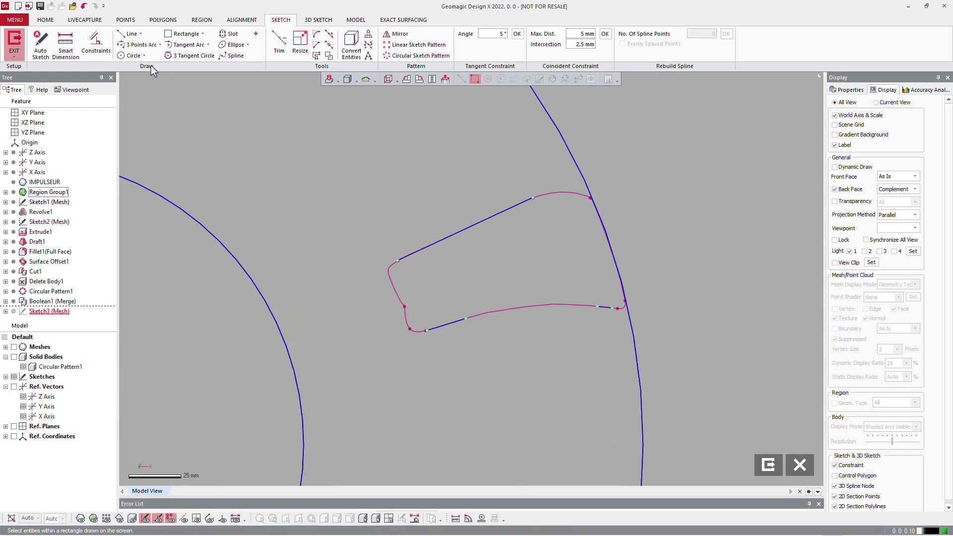
# Draw a tangent arc of about 32 mm radius from the long line's outer end to the section's outer corner
pyautogui.click(171, 45)
pyautogui.scroll(4, 454, 189)
pyautogui.click(456, 190)
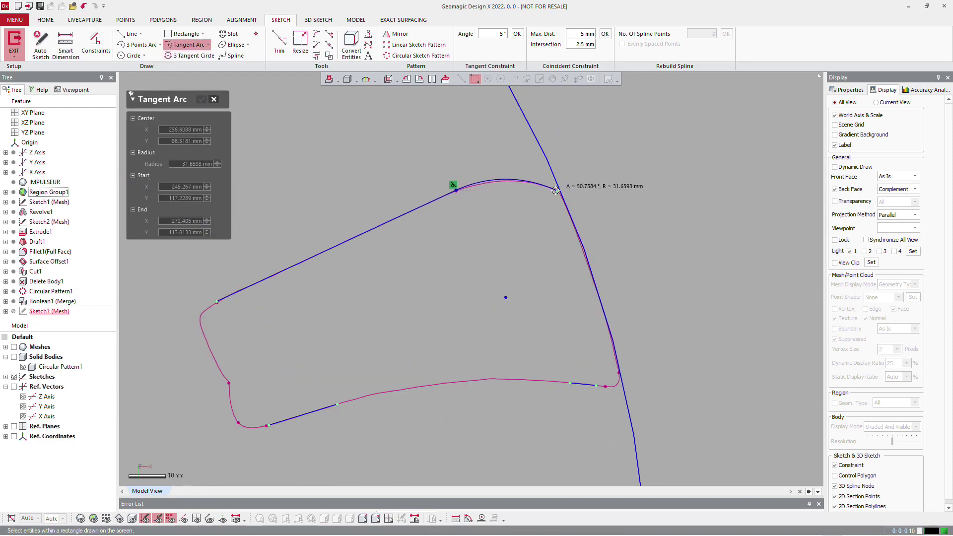
pyautogui.click(556, 191)
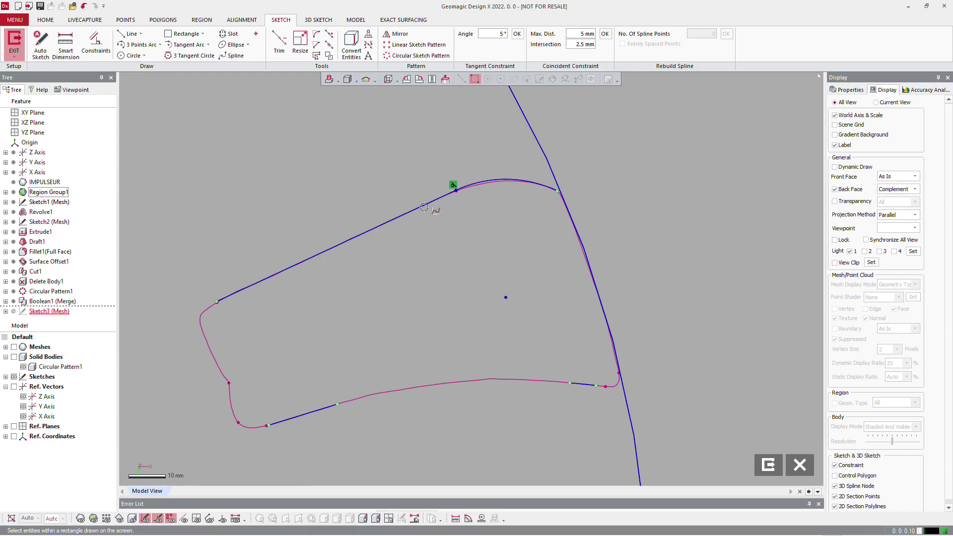
# Fix the long straight line and move the tangent arc's start point back along it to match the section curve
pyautogui.rightClick(424, 207)
pyautogui.click(478, 186)
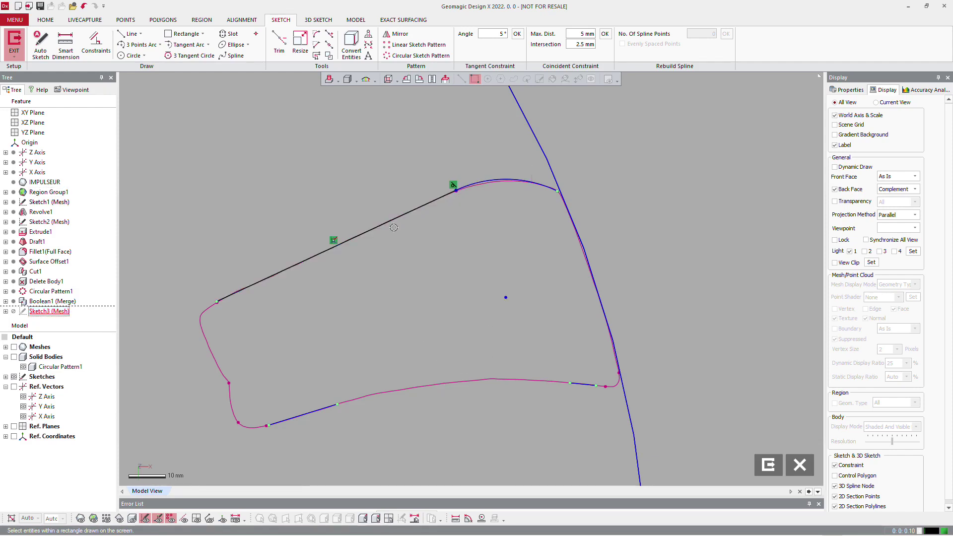
pyautogui.scroll(3, 457, 193)
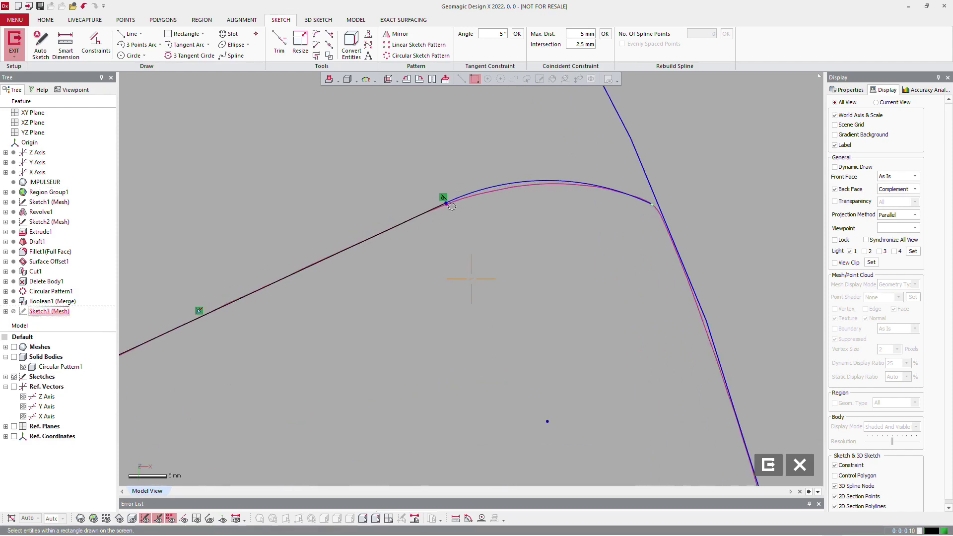
pyautogui.moveTo(447, 205); pyautogui.dragTo(430, 218)
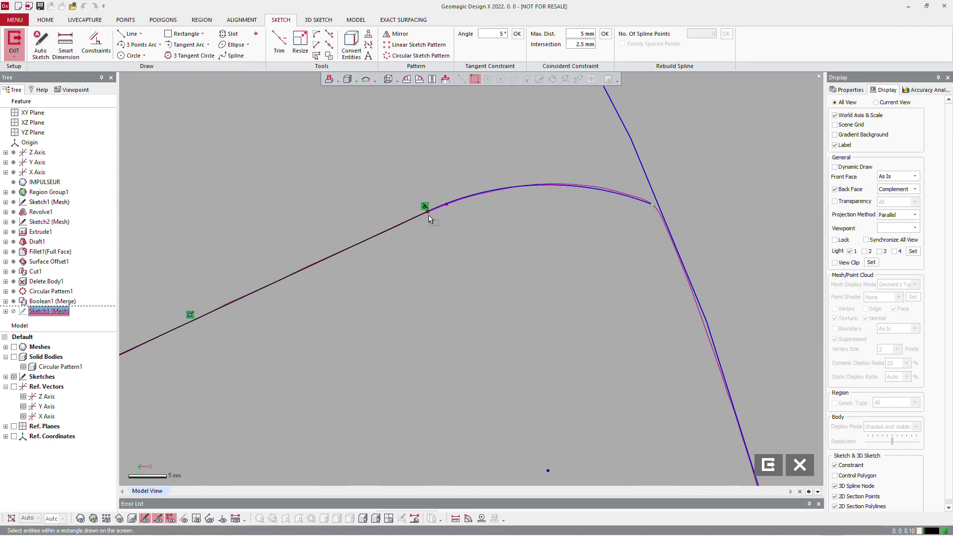
pyautogui.scroll(-3, 422, 189)
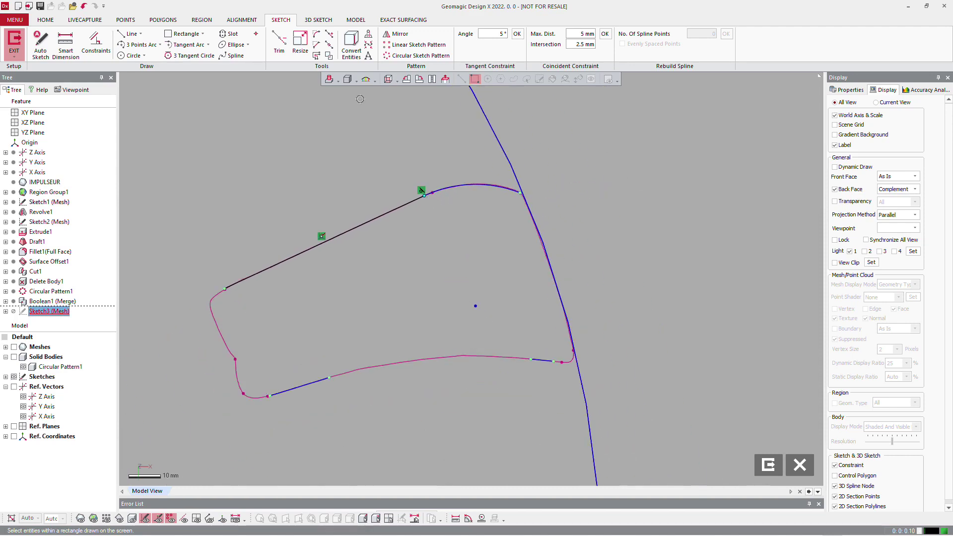
# Fillet the two short lines with a radius of about 164 mm, following the section's curved edge
pyautogui.click(316, 34)
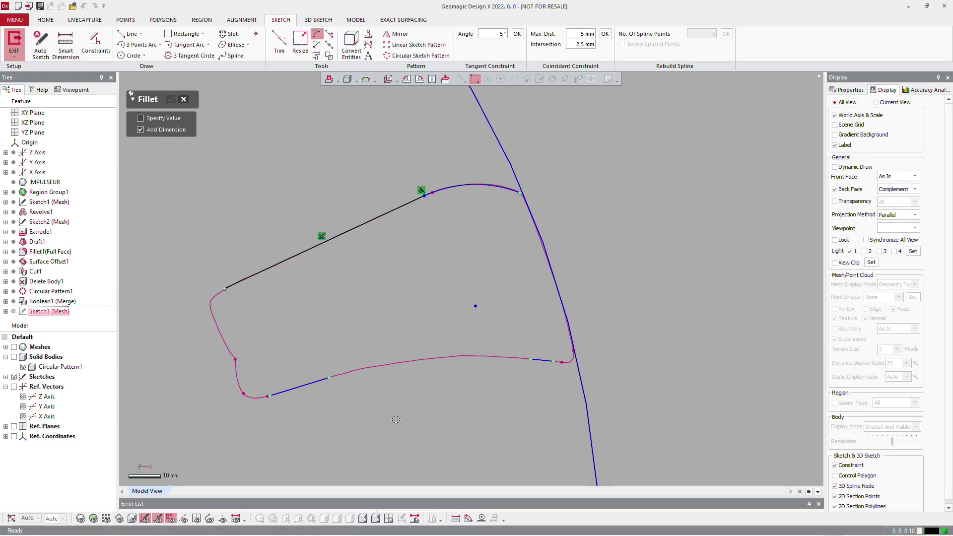
pyautogui.click(328, 376)
pyautogui.click(532, 359)
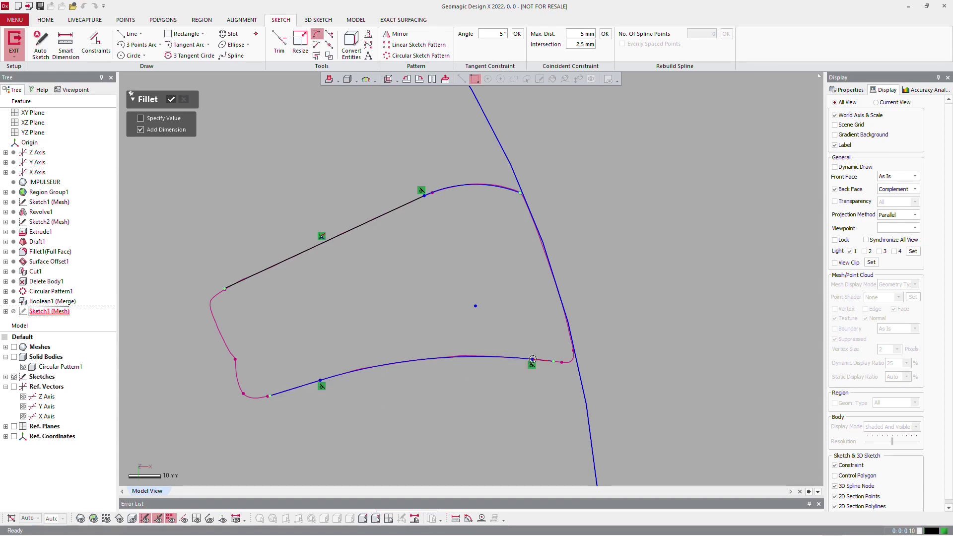
pyautogui.moveTo(535, 359); pyautogui.dragTo(529, 359)
pyautogui.click(531, 358)
pyautogui.press('Escape')
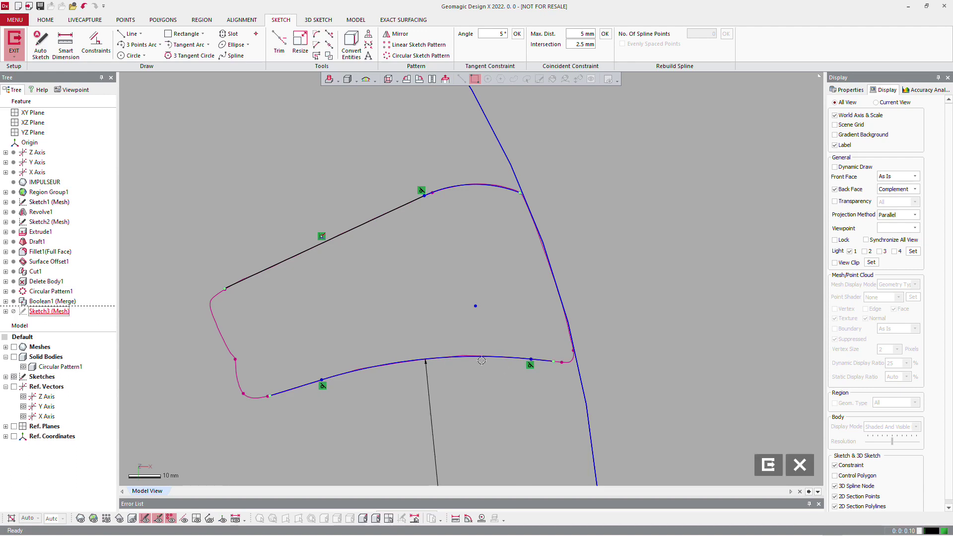
# Extend both straight blade edges to the inner circle and the outer ends of the profile to the outer circle
pyautogui.scroll(-3, 521, 321)
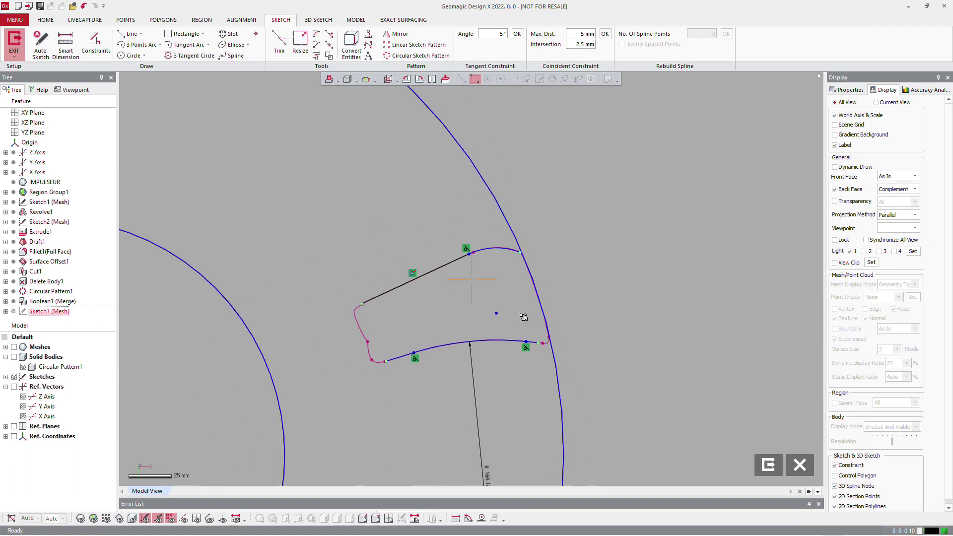
pyautogui.click(329, 34)
pyautogui.click(380, 294)
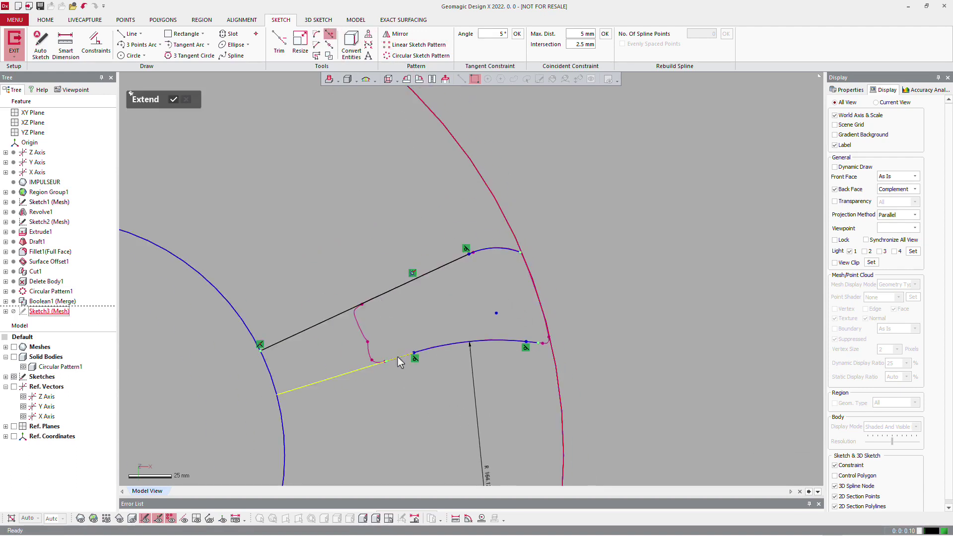
pyautogui.click(398, 357)
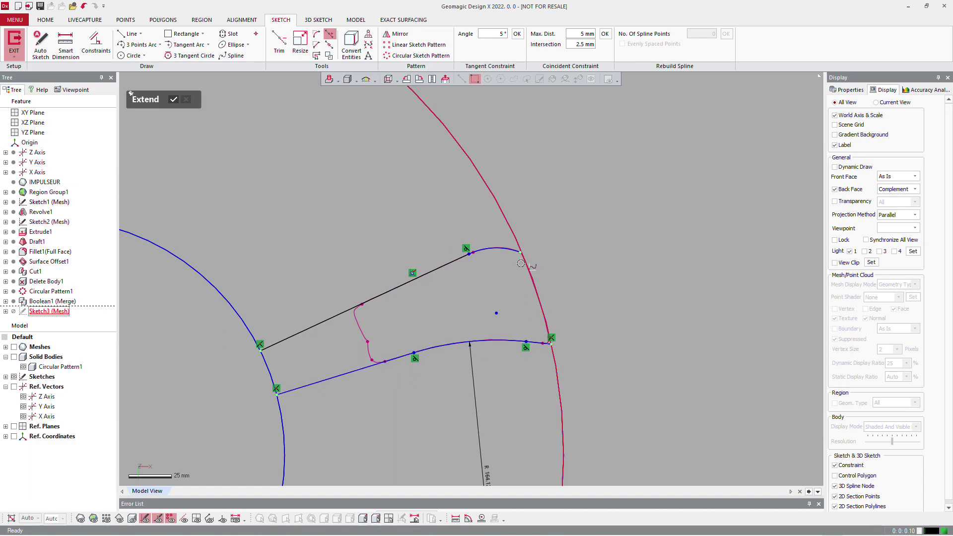
pyautogui.press('Escape')
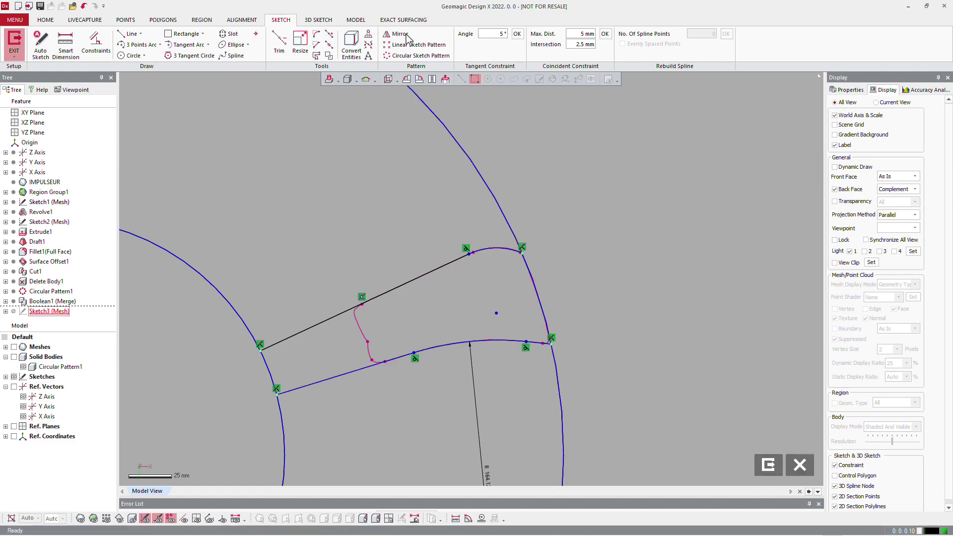
# Trim away the parts of both circles outside the blade profile with Power Trim
pyautogui.click(279, 42)
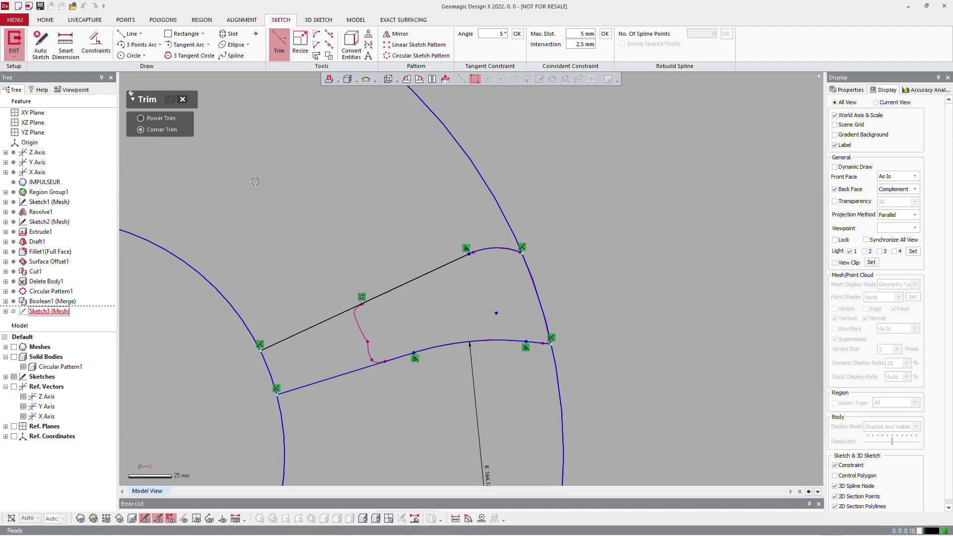
pyautogui.moveTo(156, 157)
pyautogui.mouseDown()
pyautogui.moveTo(308, 447)
pyautogui.moveTo(480, 107)
pyautogui.mouseUp()
pyautogui.scroll(-3, 527, 213)
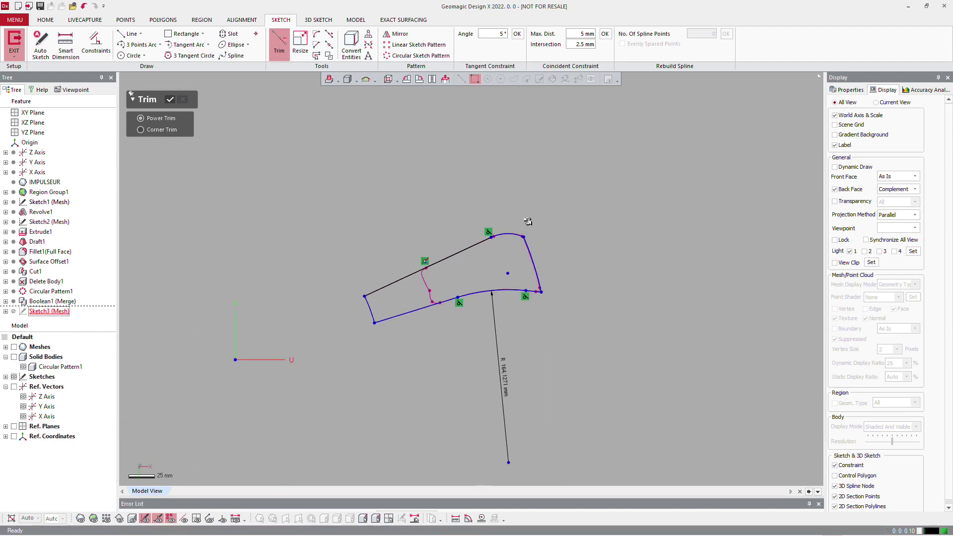
# Exit the finished blade profile sketch and select its closed loop for a blind solid extrusion
pyautogui.scroll(3, 540, 251)
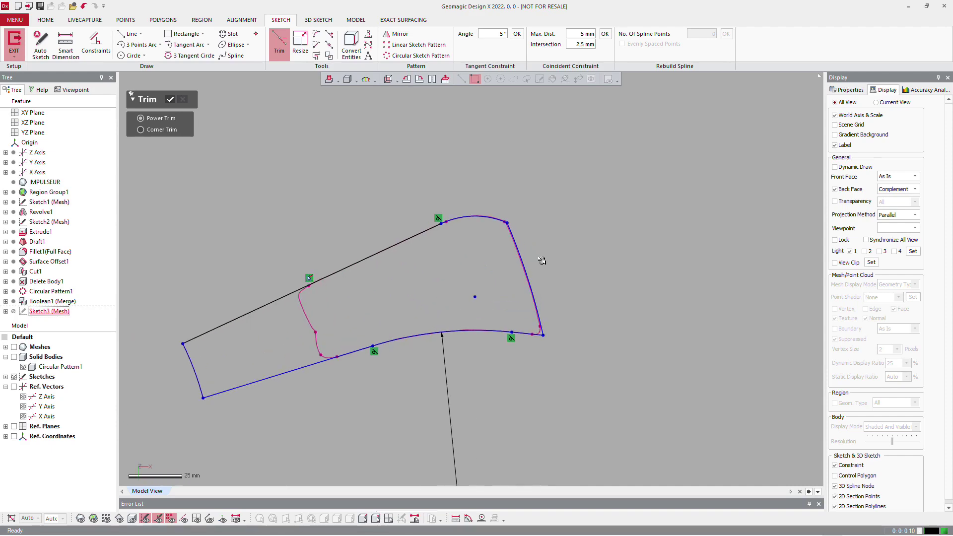
pyautogui.click(12, 42)
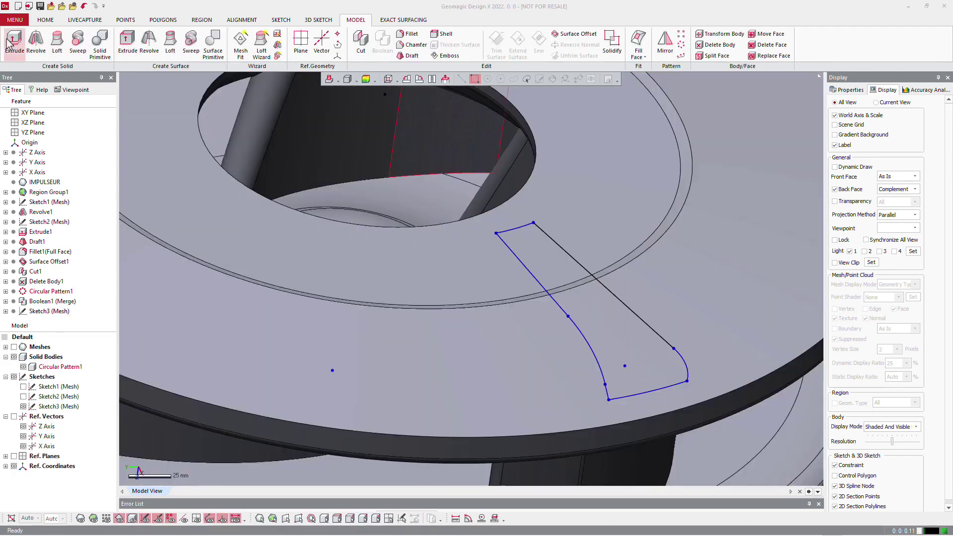
pyautogui.click(10, 44)
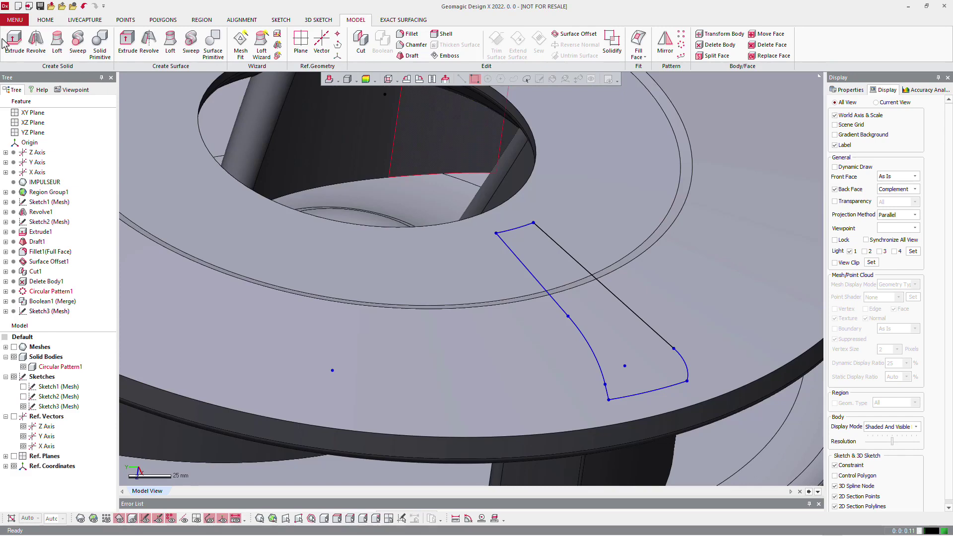
pyautogui.click(524, 271)
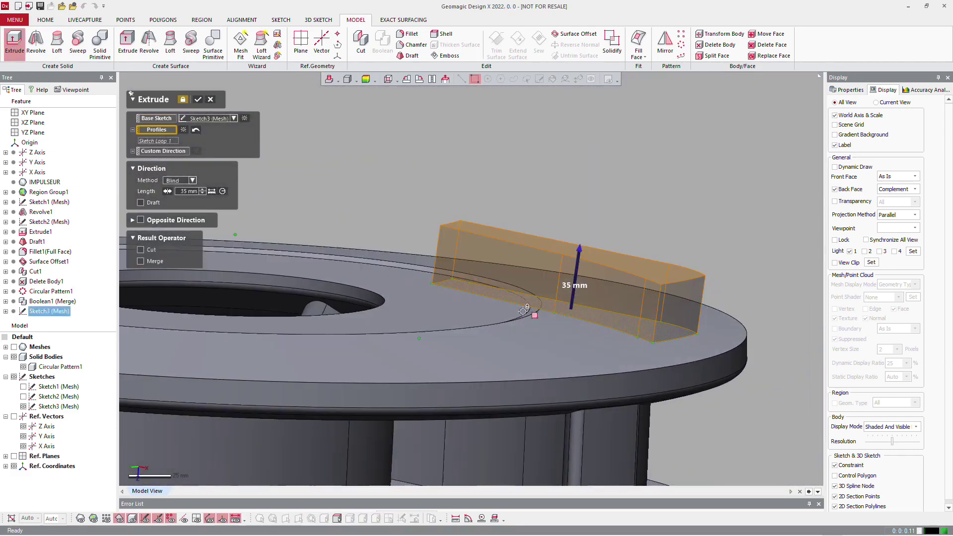
# With the scan mesh shown, extrude the blade profile 35 mm along the Z Axis in the reversed direction, as a separate body
pyautogui.click(80, 520)
pyautogui.moveTo(263, 304); pyautogui.dragTo(352, 276, button='right')
pyautogui.click(172, 151)
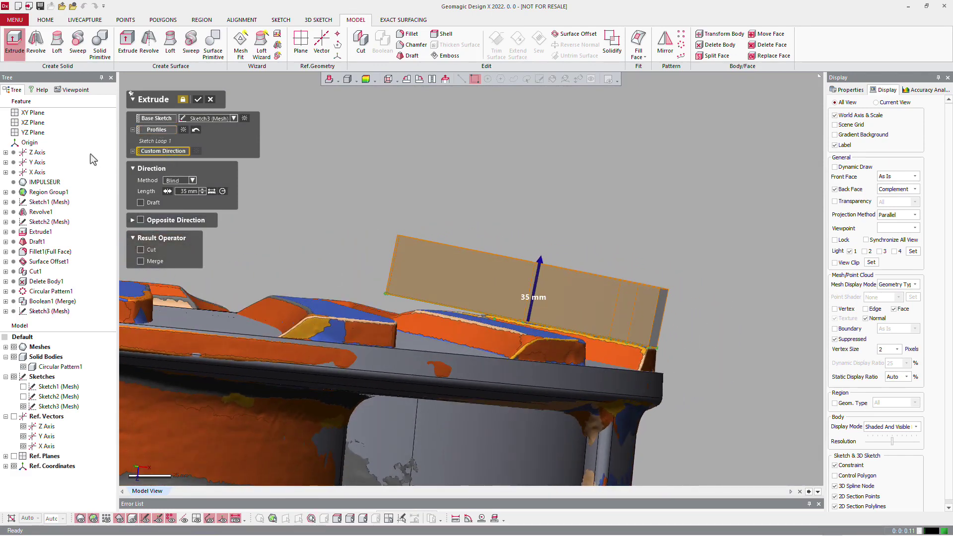
pyautogui.click(37, 153)
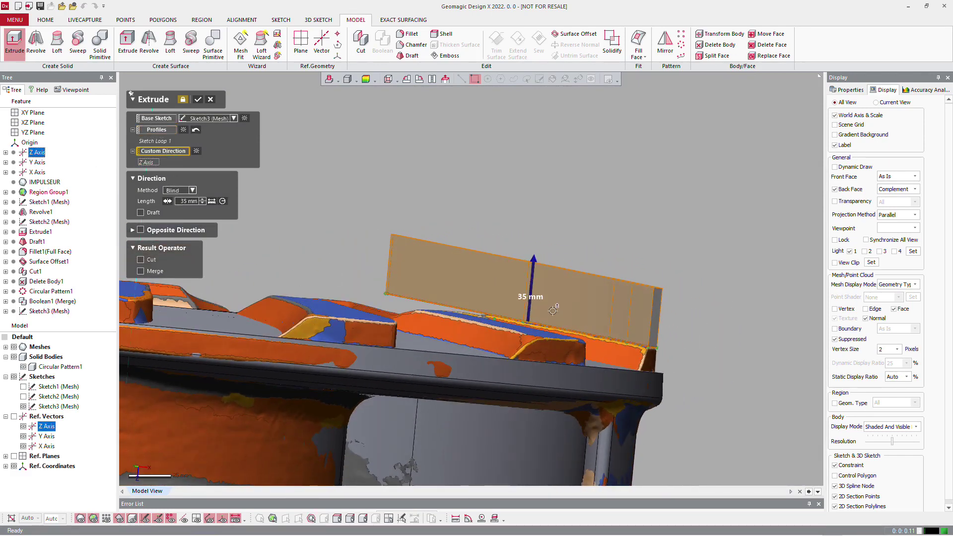
pyautogui.click(168, 201)
pyautogui.moveTo(383, 305); pyautogui.dragTo(383, 323, button='right')
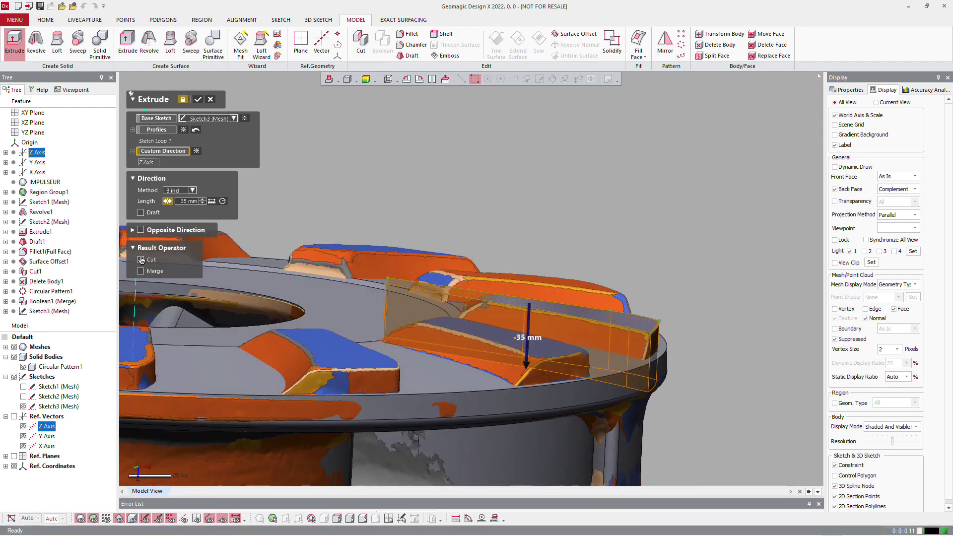
pyautogui.click(199, 99)
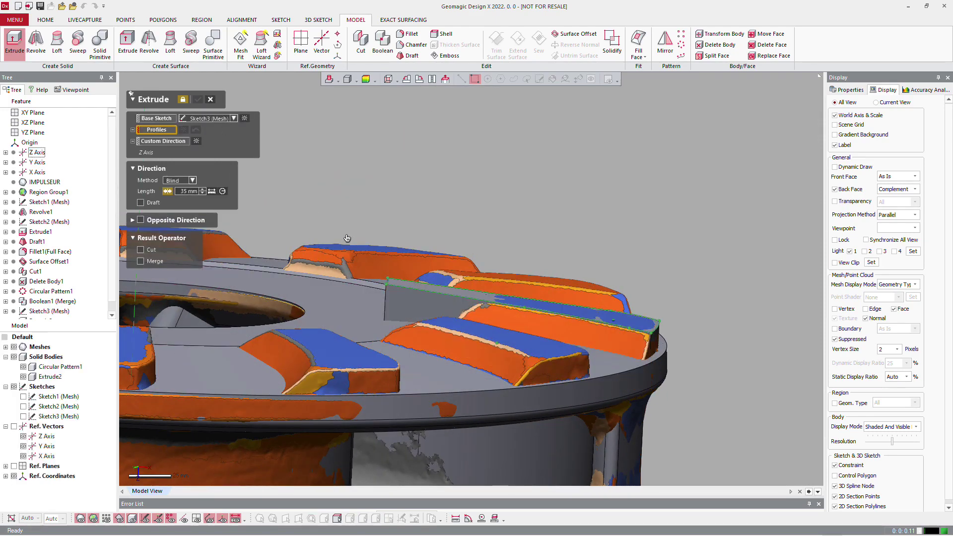
pyautogui.press('Escape')
# Set up a Parting Line Draft with the blade's top face as pull direction and its long straight edge as parting line; hide the mesh and regions
pyautogui.moveTo(465, 320); pyautogui.dragTo(451, 327, button='right')
pyautogui.scroll(3, 534, 368)
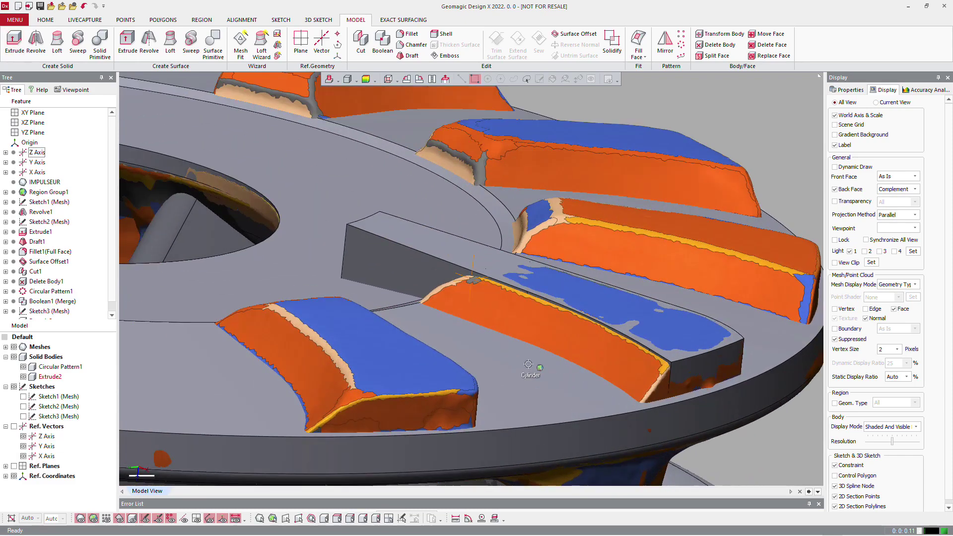
pyautogui.moveTo(499, 354); pyautogui.dragTo(472, 327, button='right')
pyautogui.scroll(2, 475, 300)
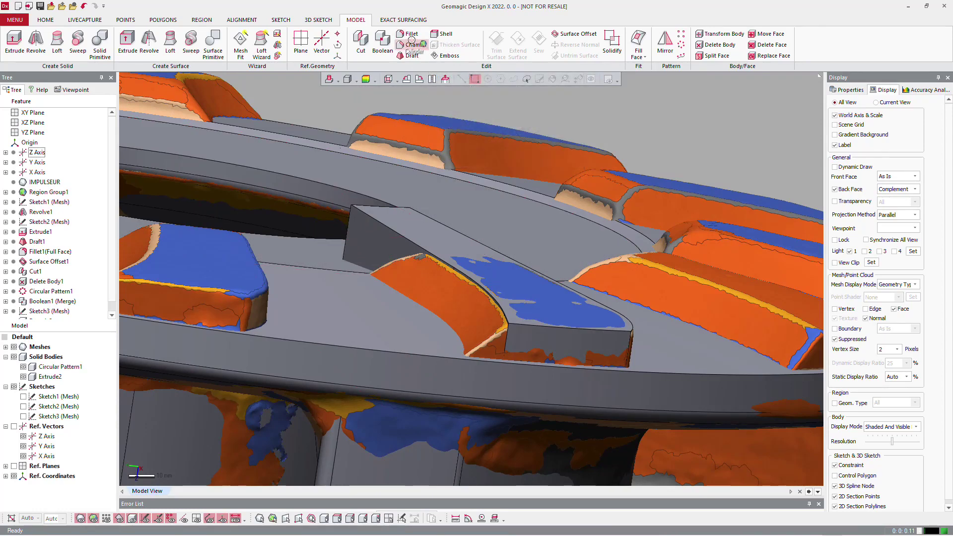
pyautogui.click(411, 55)
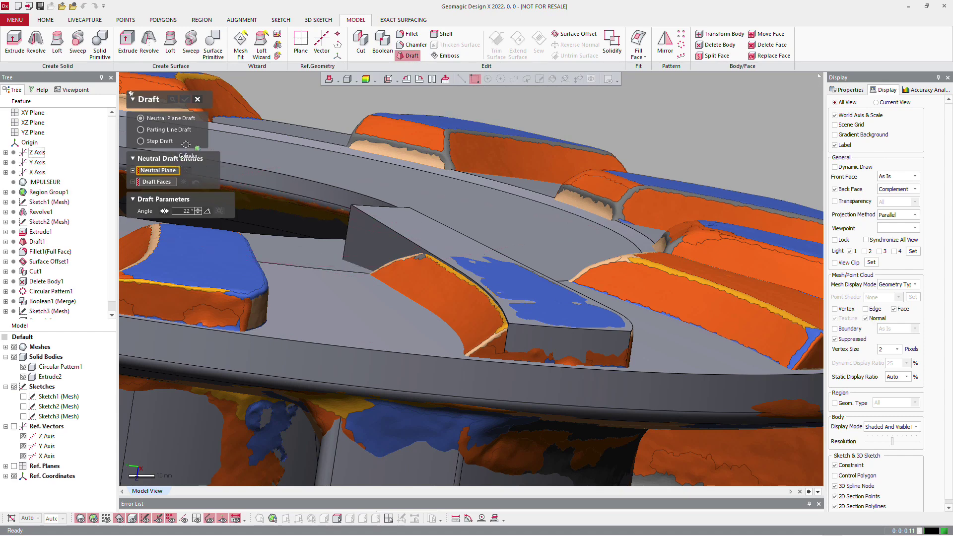
pyautogui.click(141, 130)
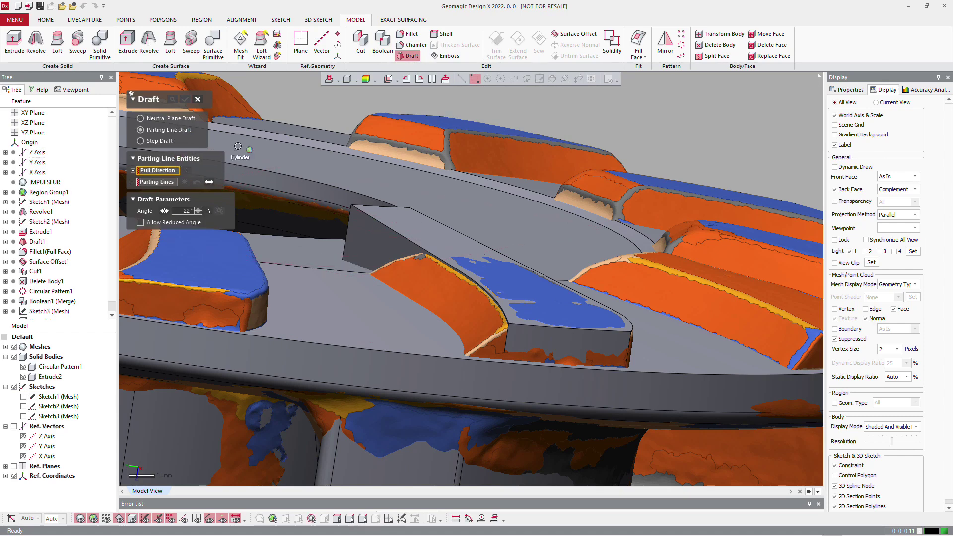
pyautogui.click(392, 231)
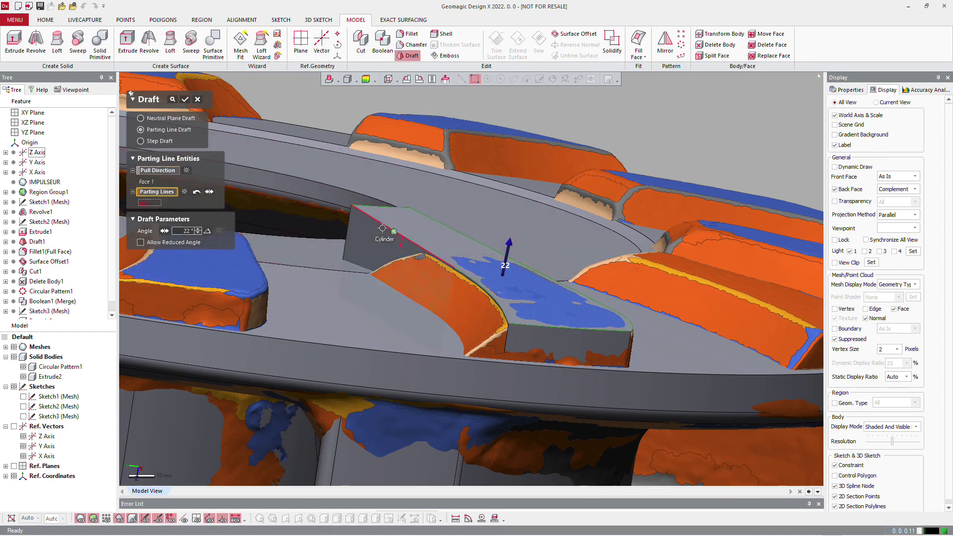
pyautogui.click(81, 518)
pyautogui.click(93, 518)
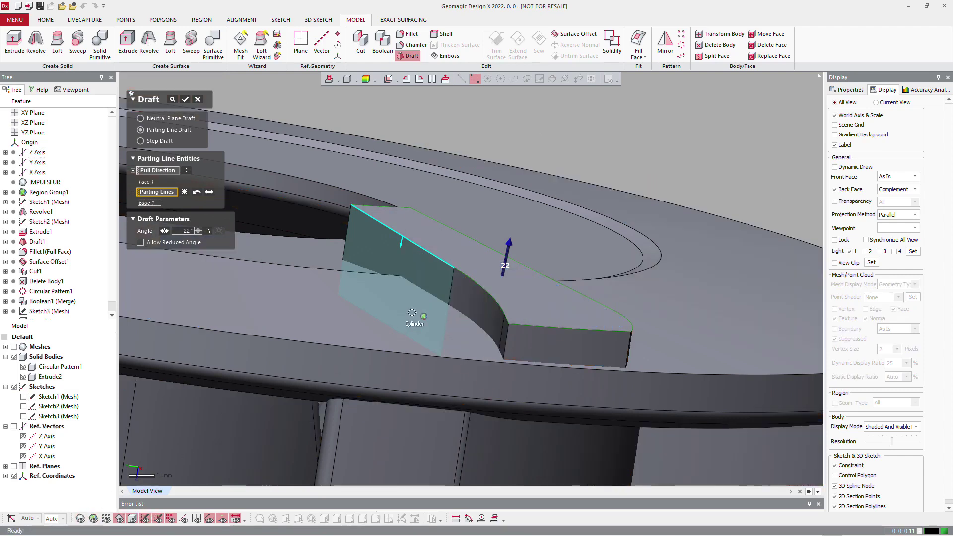
# Add the curved edge and the short end edge on the same side as parting lines, and draft the blade side at 45°
pyautogui.click(475, 285)
pyautogui.moveTo(464, 327); pyautogui.dragTo(597, 357, button='right')
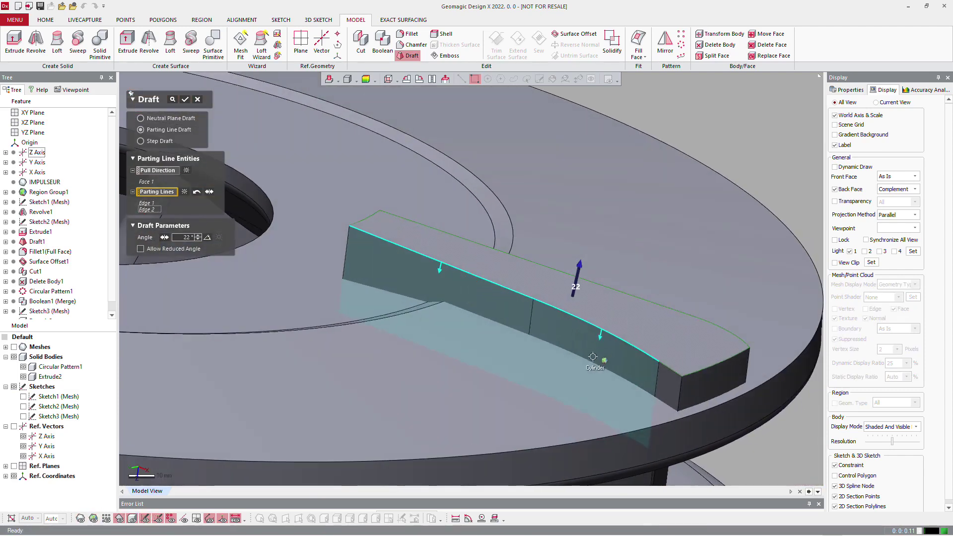
pyautogui.click(669, 371)
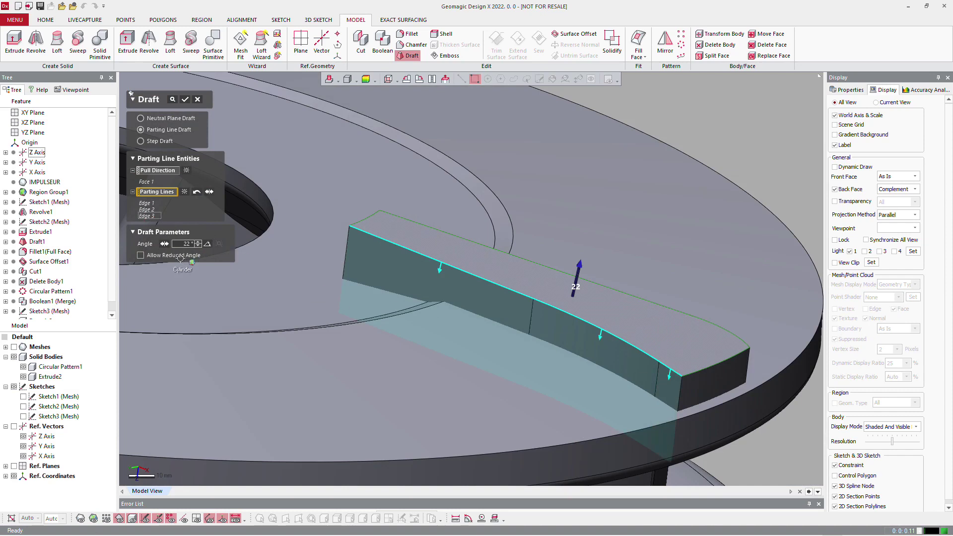
pyautogui.write('45')
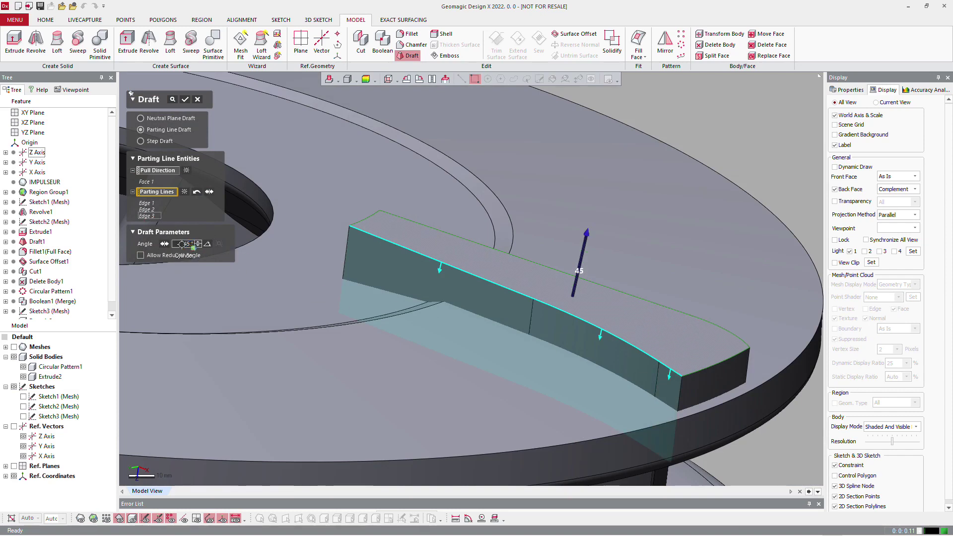
pyautogui.click(173, 99)
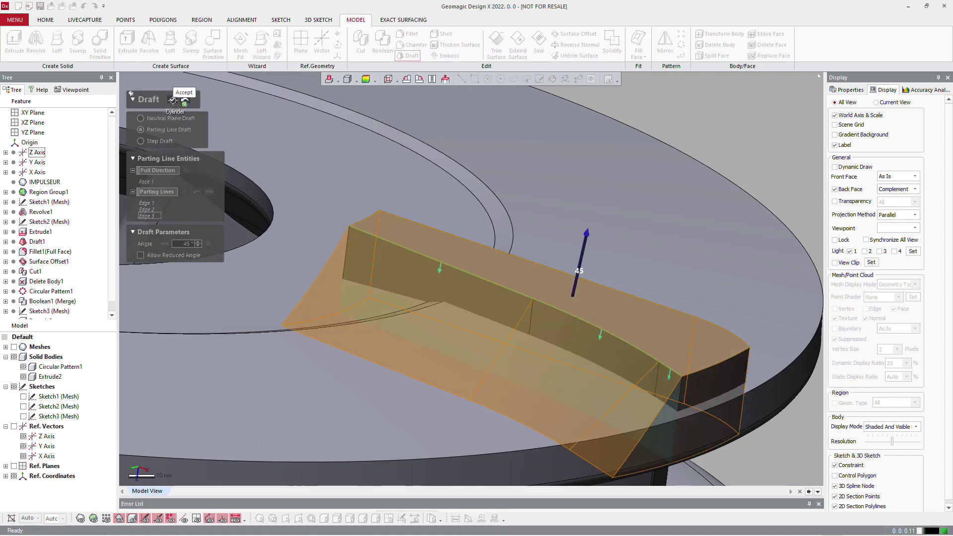
pyautogui.click(173, 100)
# Inspect the drafted blade from several angles and compare it with the scan mesh
pyautogui.scroll(5, 442, 222)
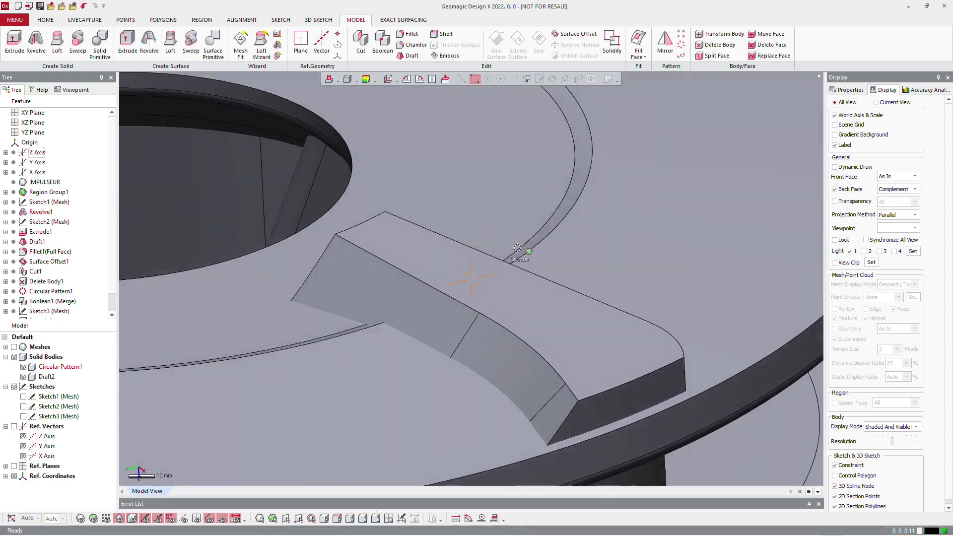
pyautogui.moveTo(442, 222); pyautogui.dragTo(559, 228, button='right')
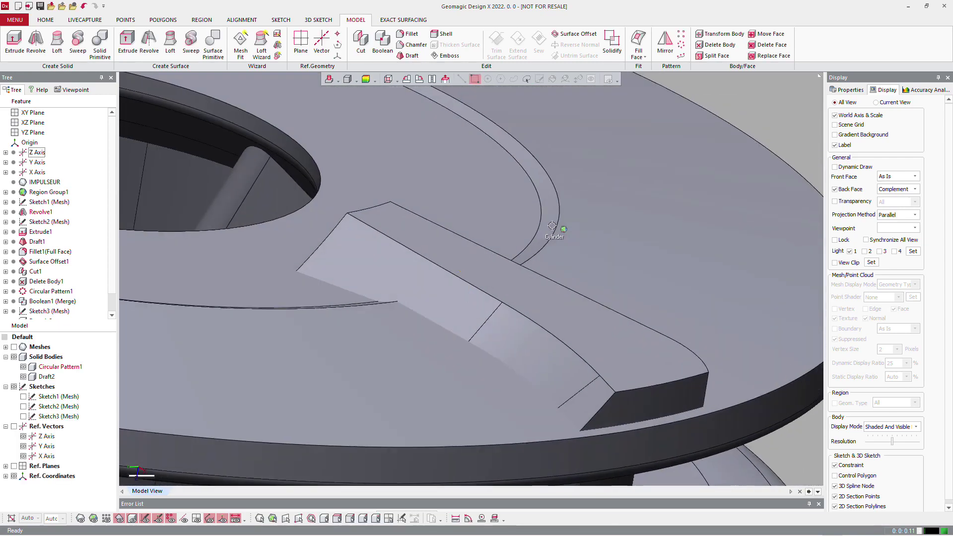
pyautogui.scroll(-3, 546, 236)
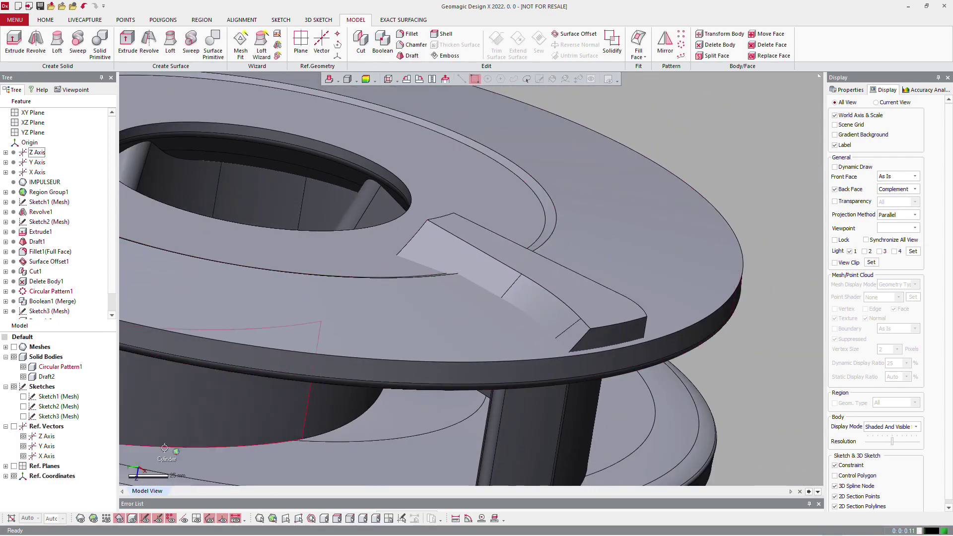
pyautogui.click(93, 519)
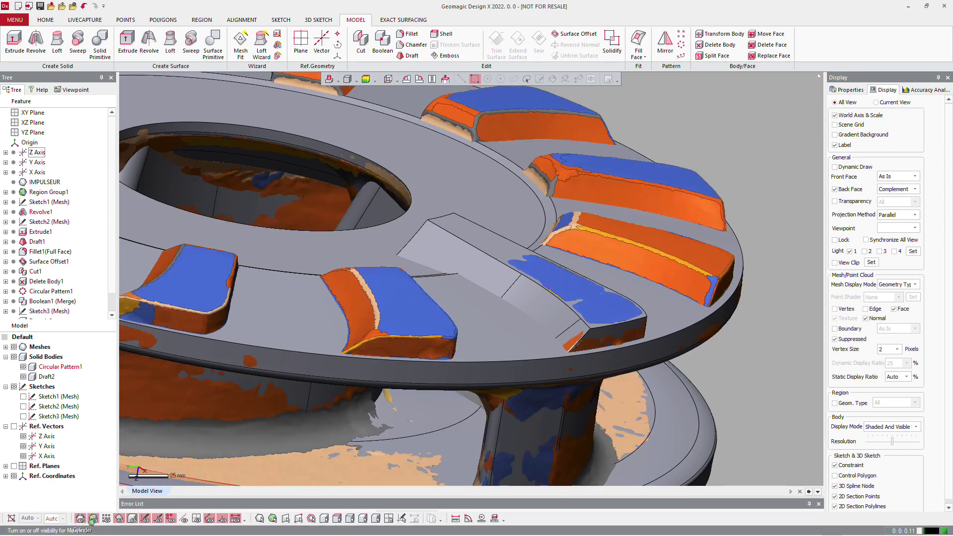
pyautogui.click(93, 518)
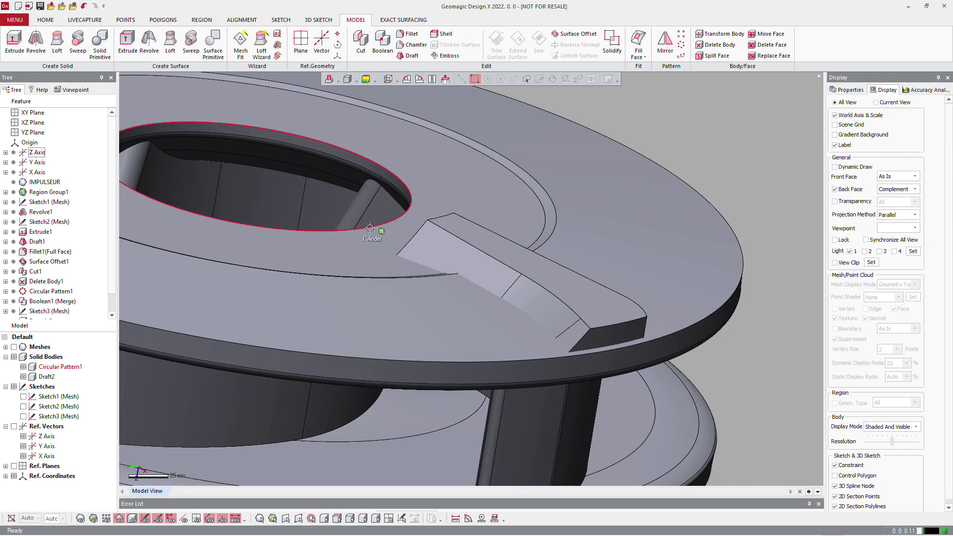
pyautogui.scroll(-3, 370, 228)
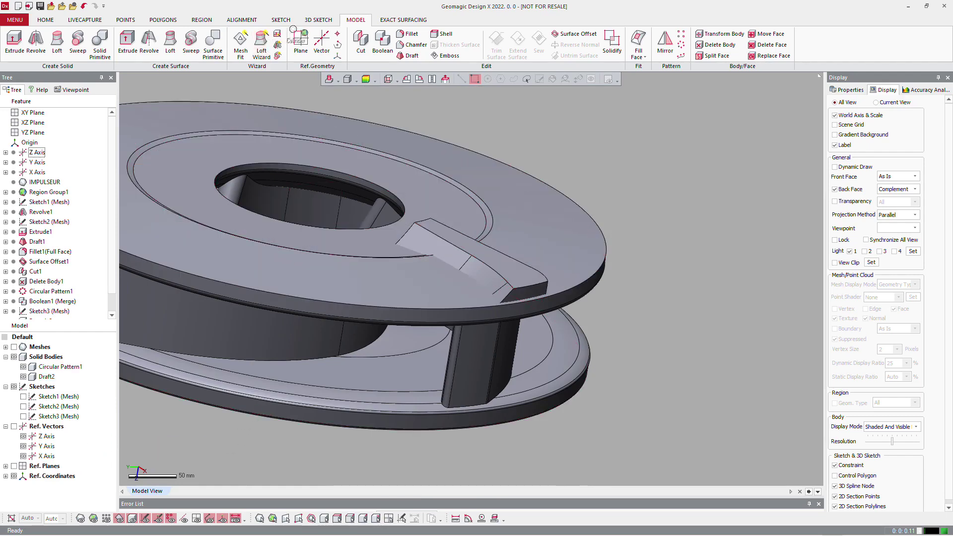
# Create a rotational mesh sketch about the Z Axis from the XZ Plane, with the section offset 17° through the blade
pyautogui.click(280, 20)
pyautogui.click(14, 42)
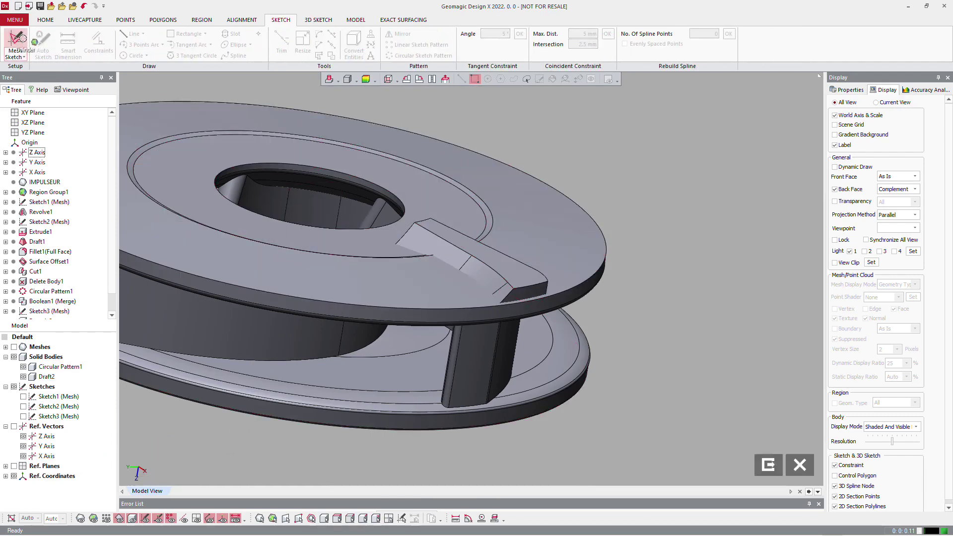
pyautogui.click(164, 151)
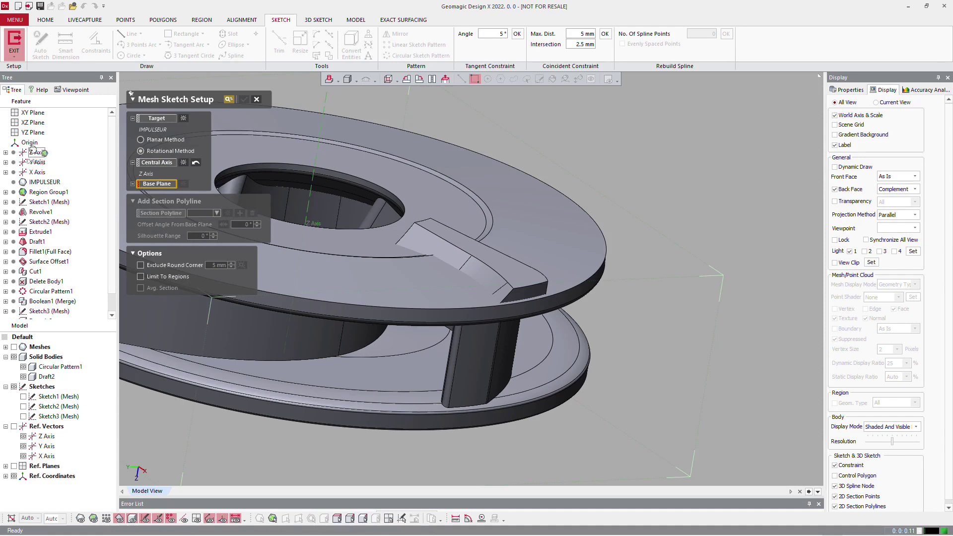
pyautogui.click(32, 123)
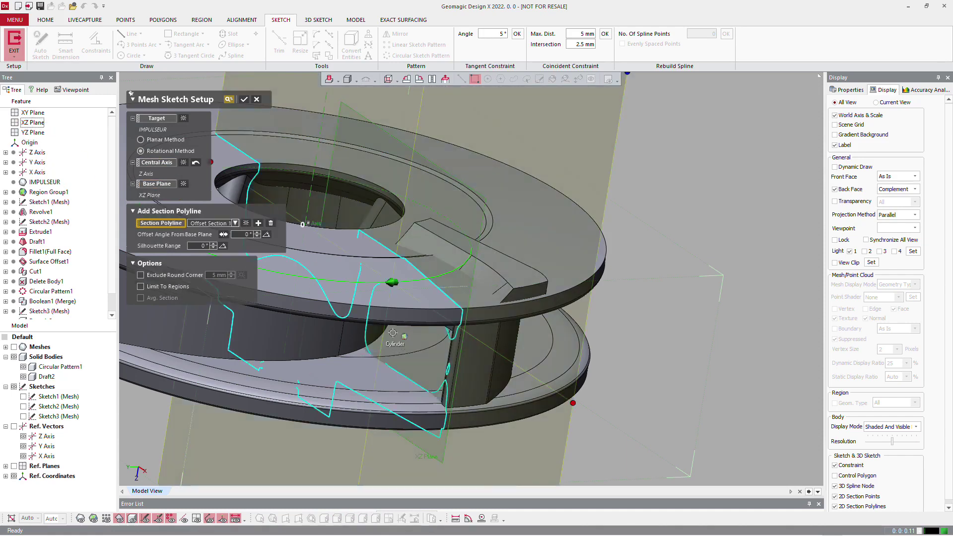
pyautogui.moveTo(392, 282); pyautogui.dragTo(484, 264)
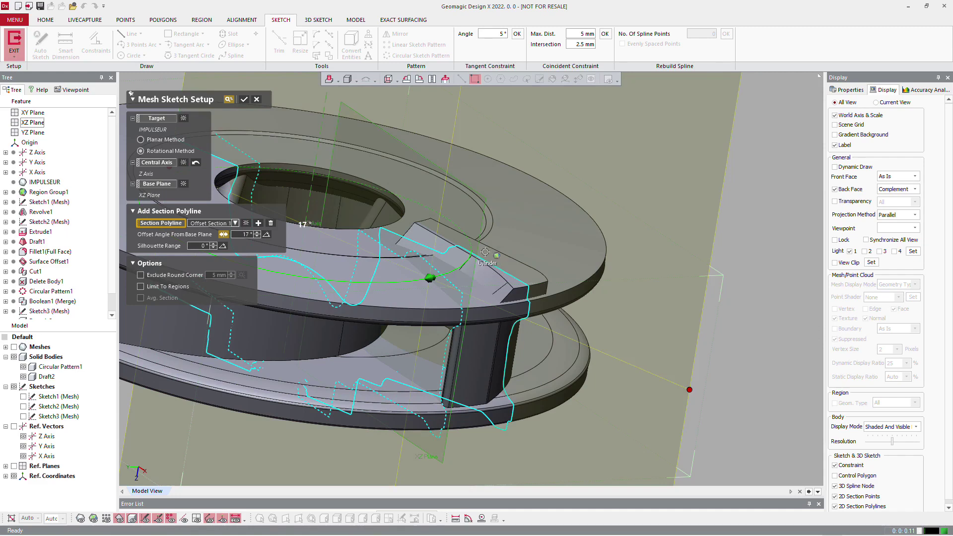
pyautogui.click(243, 98)
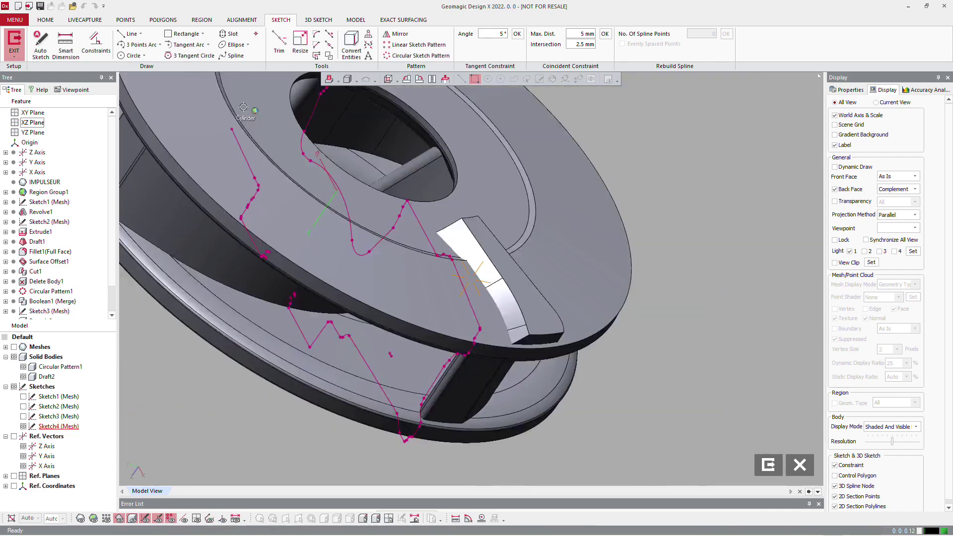
# Fit sketch lines to the section's long horizontal segment and the short sloped segment next to it
pyautogui.scroll(-4, 308, 334)
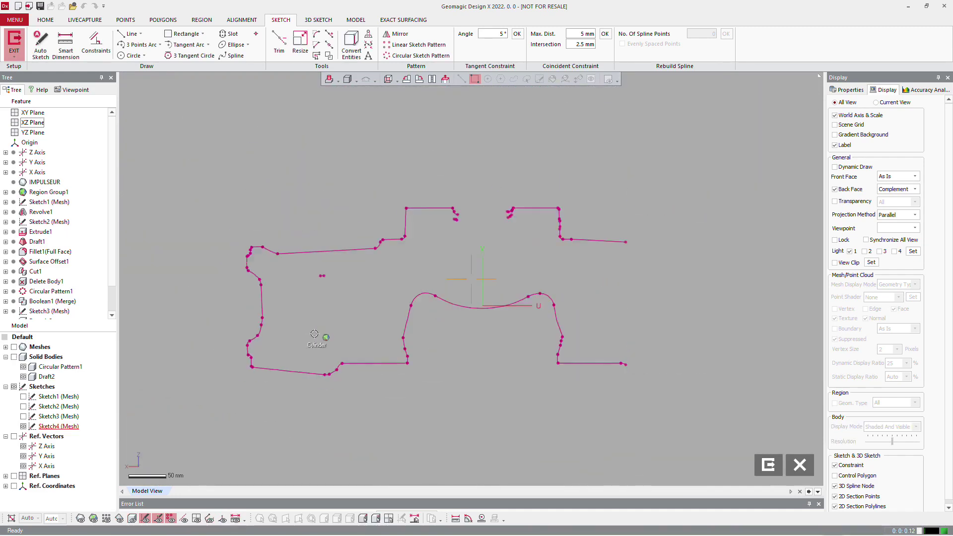
pyautogui.scroll(9, 311, 399)
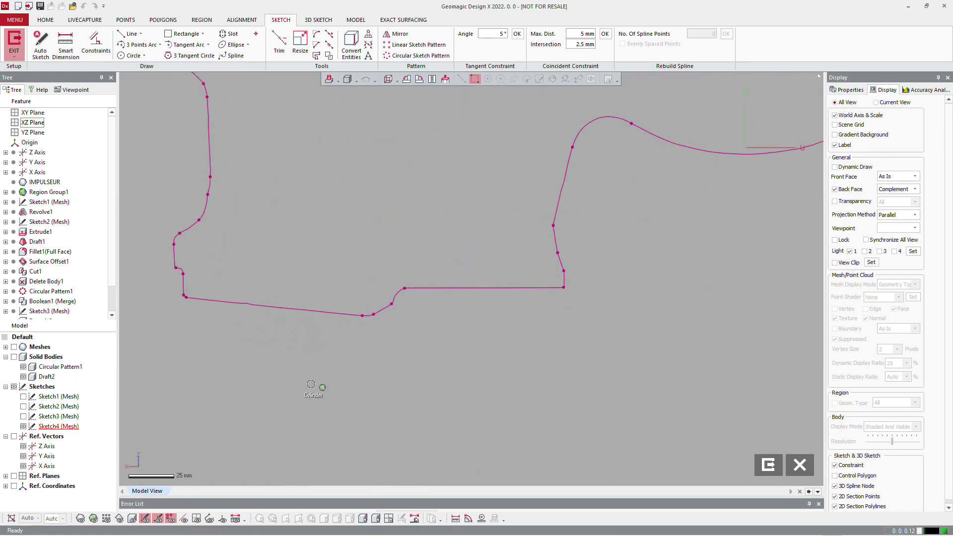
pyautogui.click(128, 34)
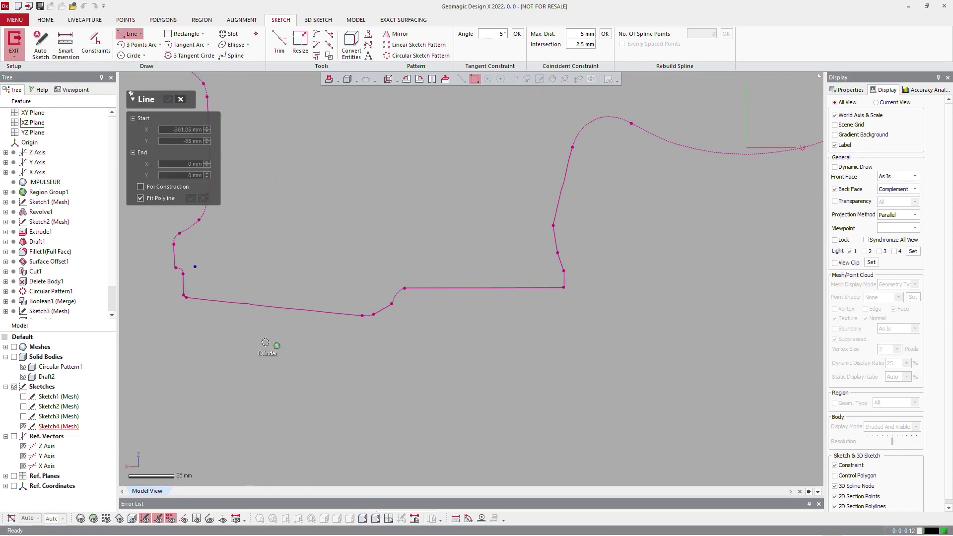
pyautogui.click(524, 289)
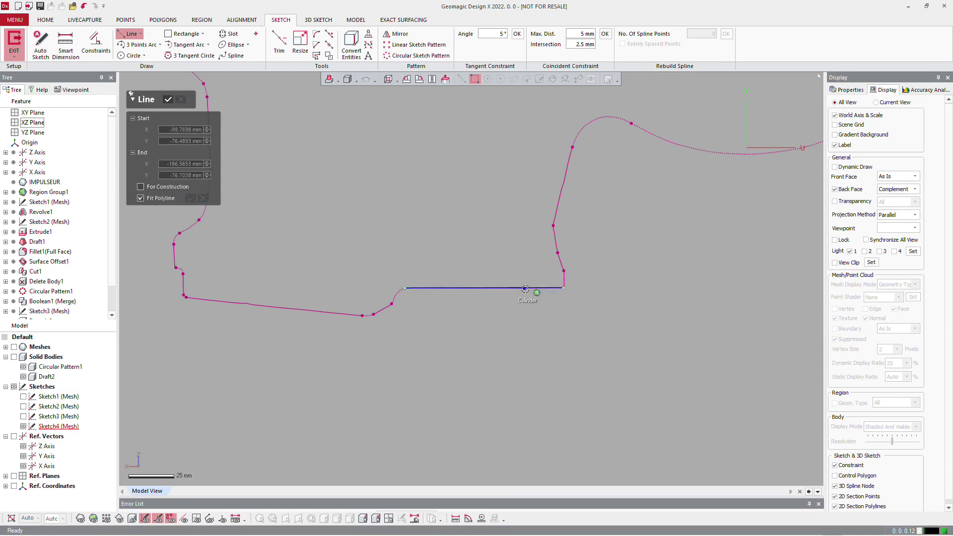
pyautogui.click(383, 308)
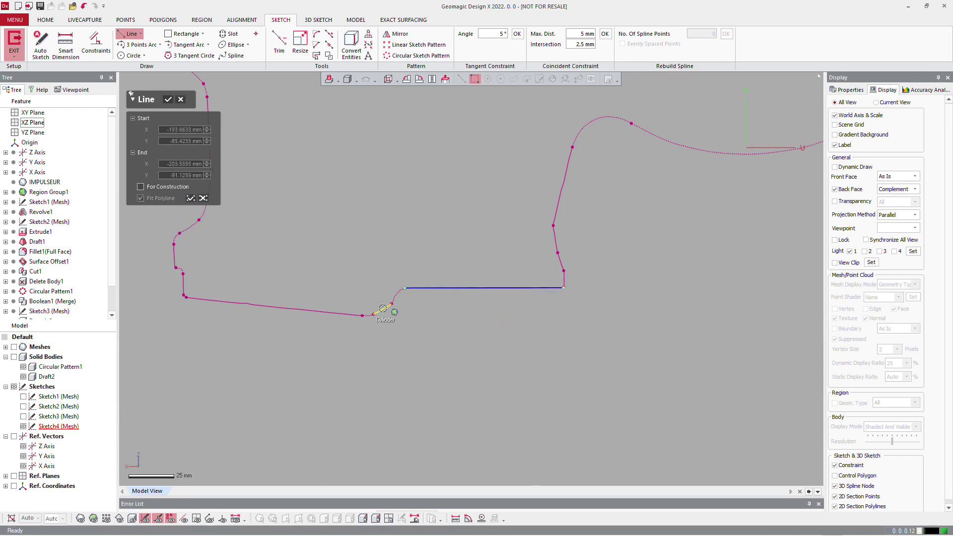
pyautogui.scroll(5, 384, 310)
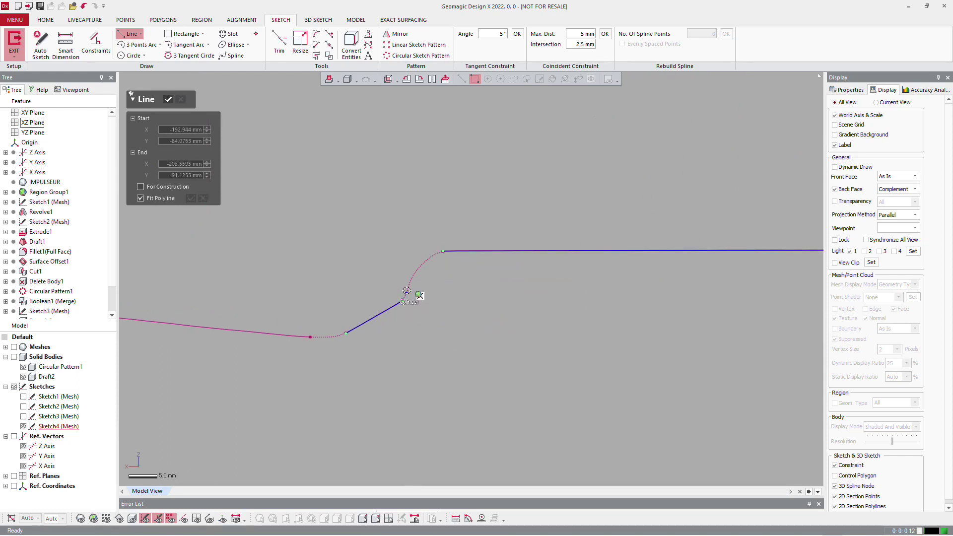
# Fit a short, steep sketch line to the section between the sloped line and the long horizontal line
pyautogui.click(403, 301)
pyautogui.click(410, 284)
pyautogui.press('Escape')
pyautogui.scroll(-2, 514, 316)
pyautogui.scroll(2, 411, 335)
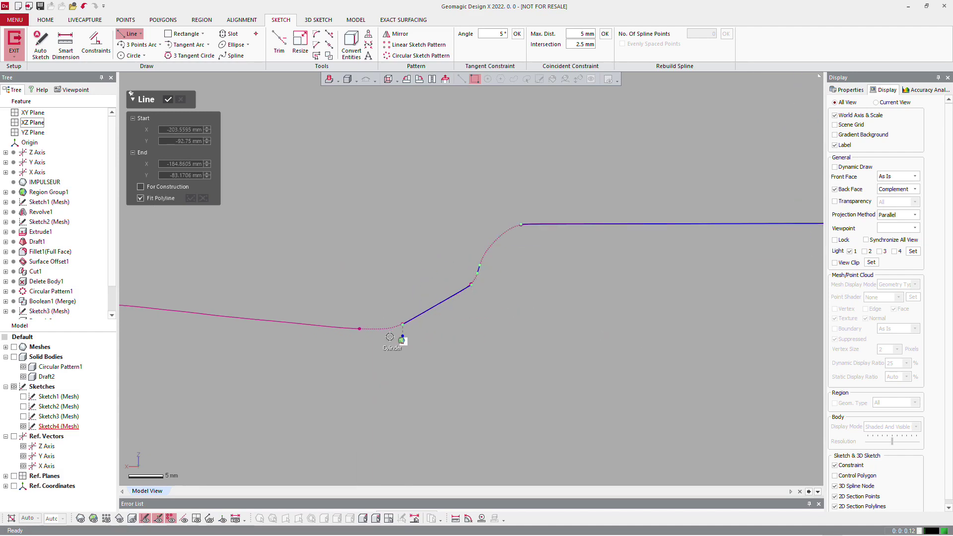
pyautogui.scroll(-2, 393, 335)
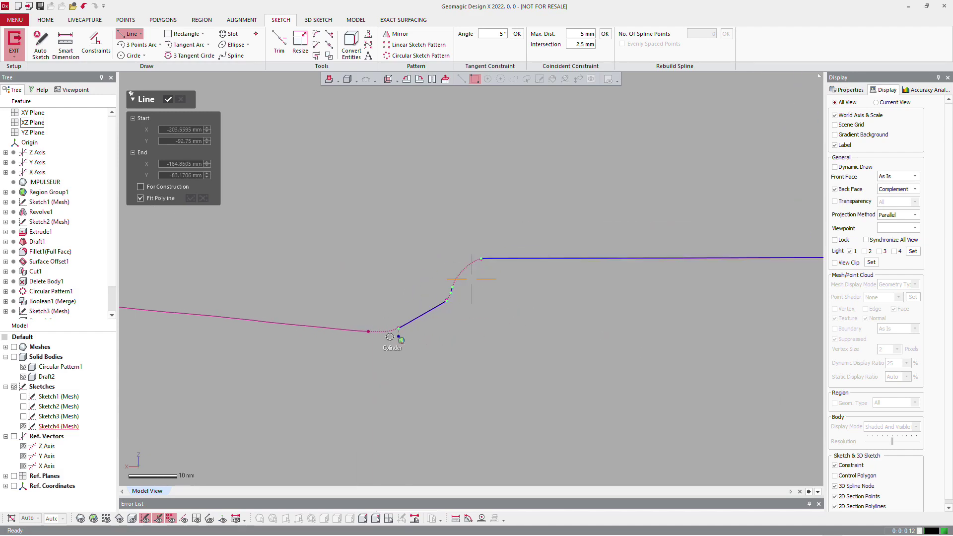
pyautogui.press('Escape')
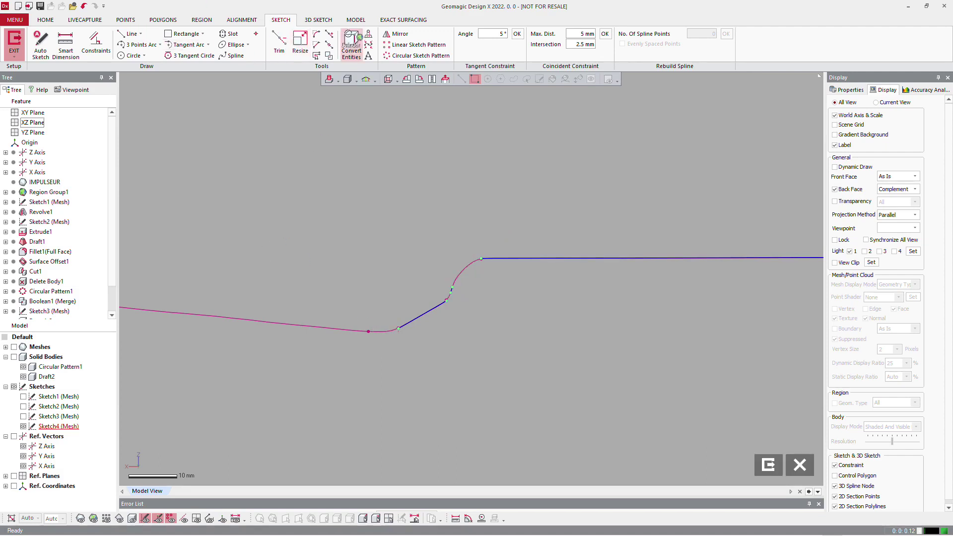
# Fillet both ends of the short steep line to the section curve, with radii of about 8 mm and 3.9 mm
pyautogui.click(317, 33)
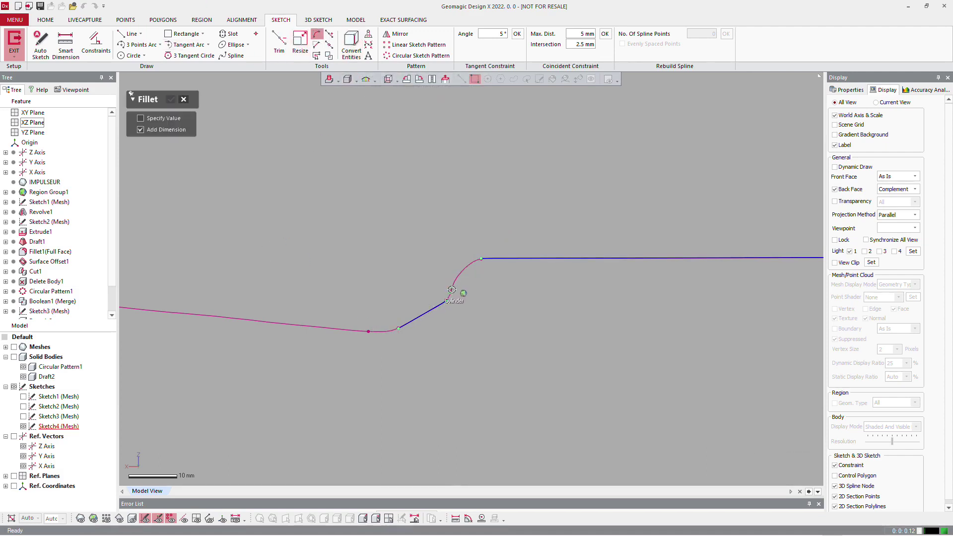
pyautogui.click(456, 289)
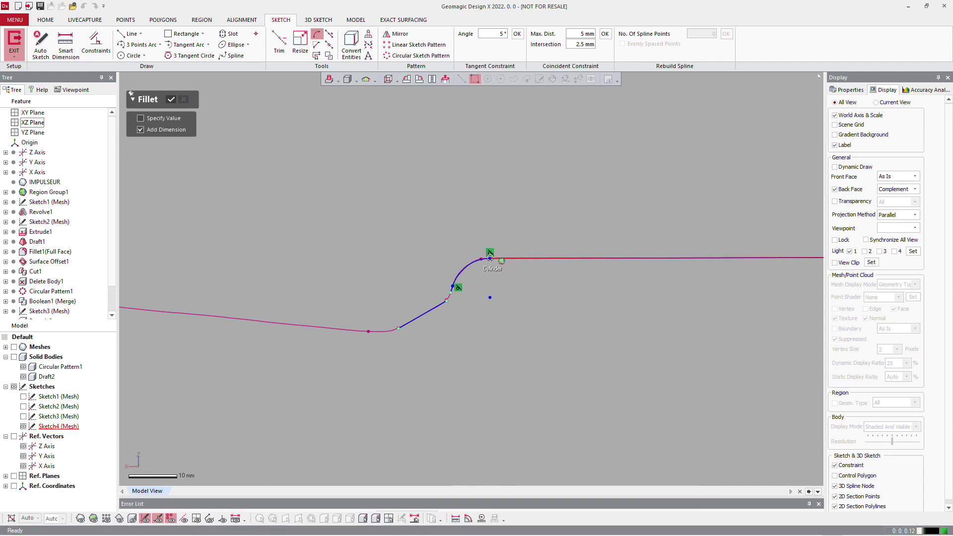
pyautogui.scroll(2, 453, 295)
pyautogui.click(463, 283)
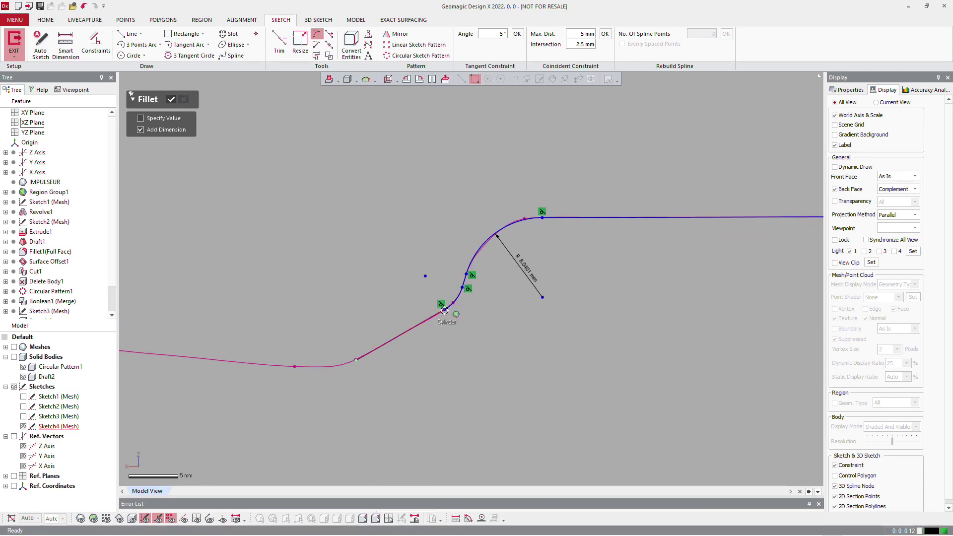
pyautogui.click(445, 311)
pyautogui.press('Escape')
# Extend the free ends of the horizontal and sloped lines well beyond the blade section and finish the sketch
pyautogui.scroll(-5, 362, 213)
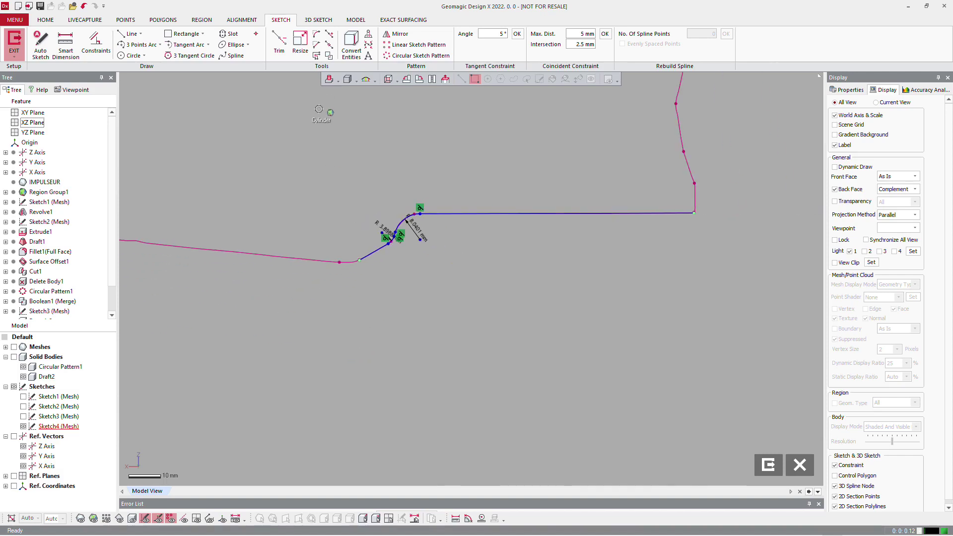
pyautogui.scroll(-5, 318, 110)
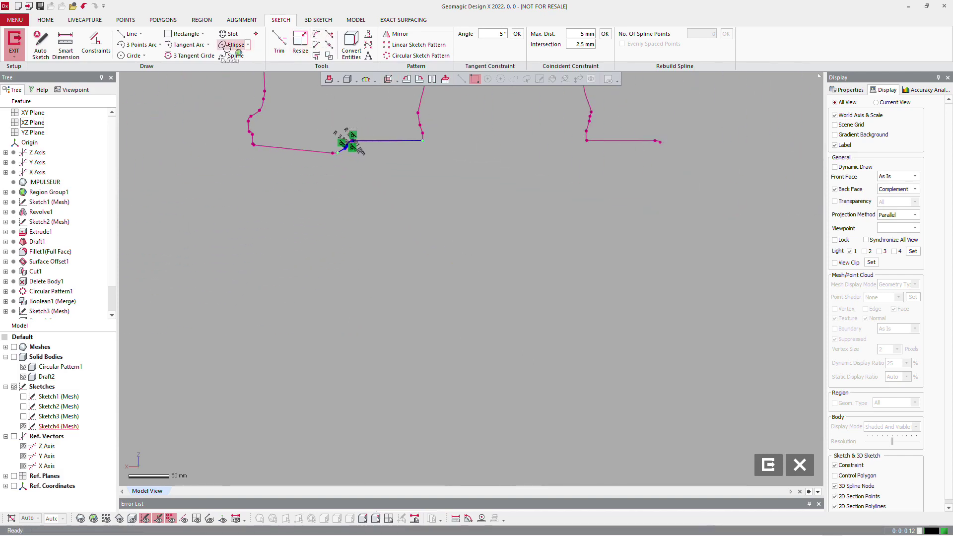
pyautogui.click(300, 42)
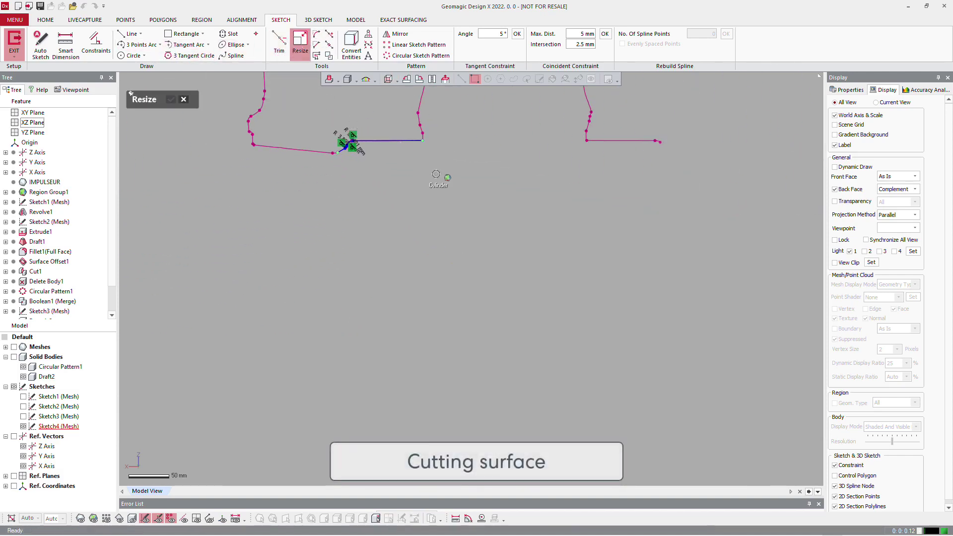
pyautogui.click(469, 141)
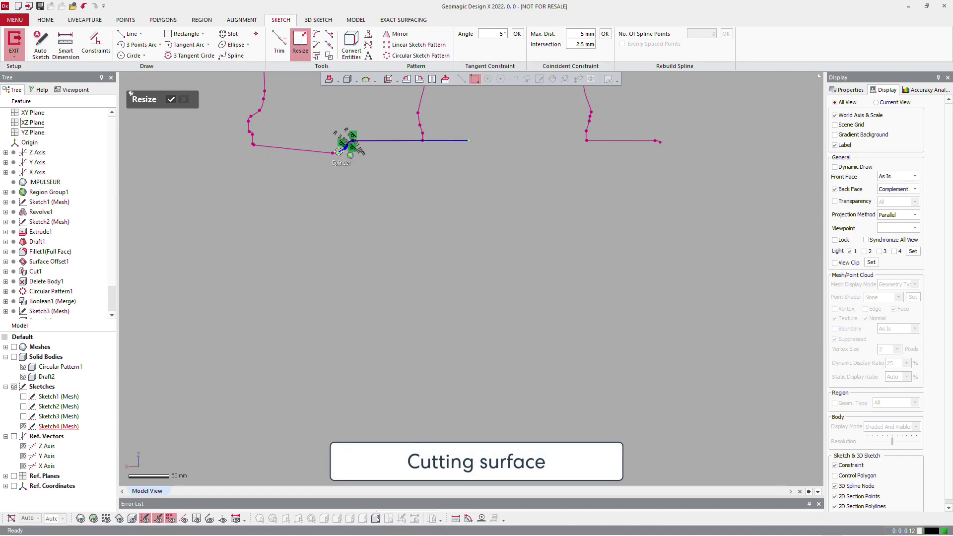
pyautogui.moveTo(337, 153); pyautogui.dragTo(267, 174)
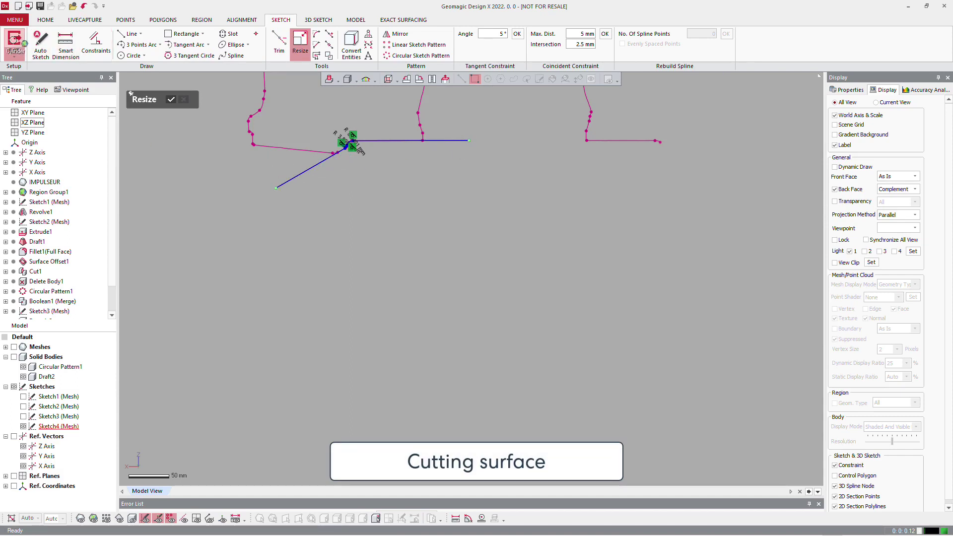
pyautogui.click(14, 42)
# Revolve the sketch chain 360° about the Z Axis as a surface
pyautogui.rightClick(309, 166)
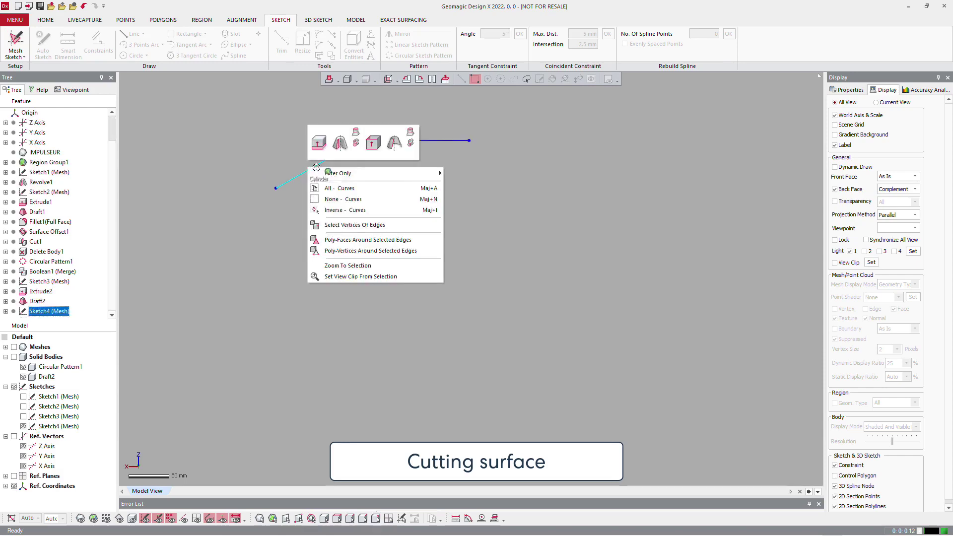
pyautogui.click(395, 144)
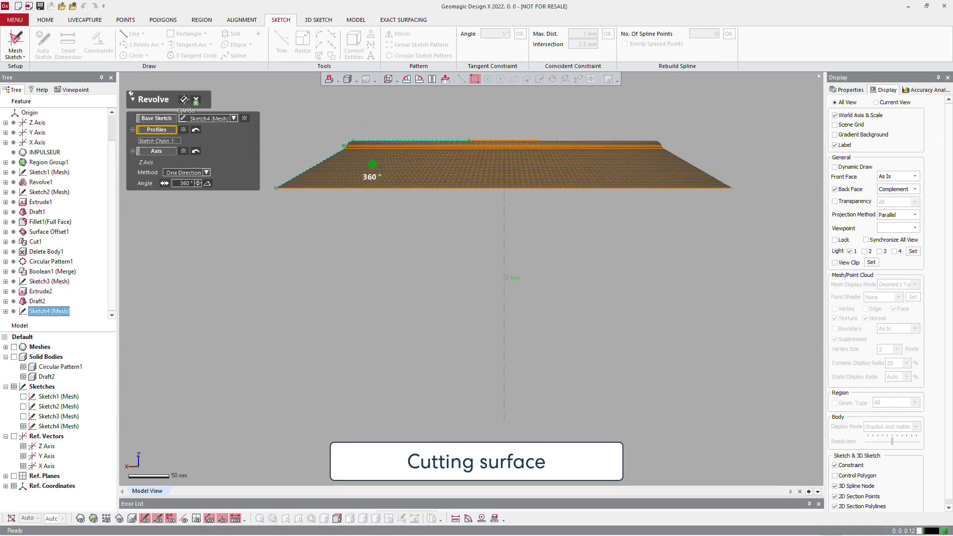
pyautogui.click(196, 100)
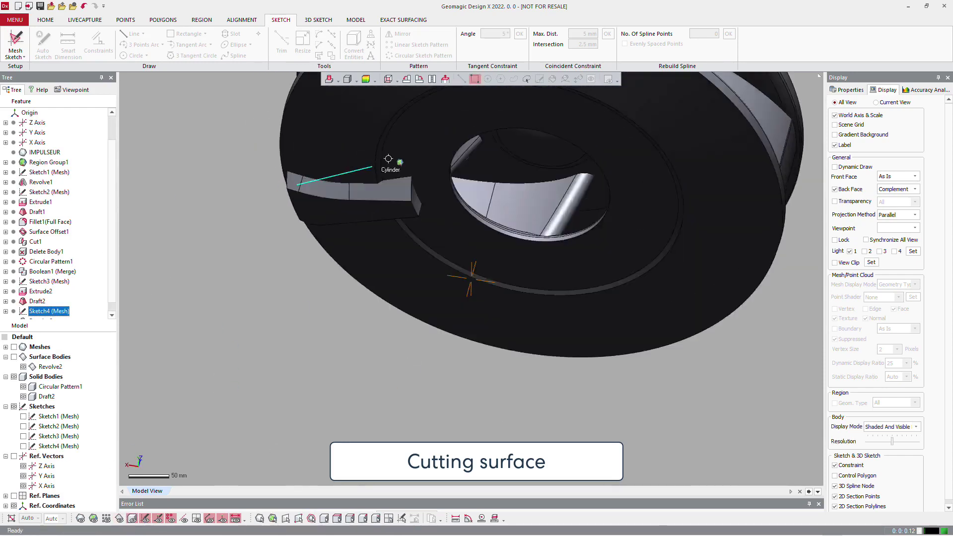
# Show the surface bodies and set up a cut using the revolved surface as tool and the blade and impeller bodies as targets
pyautogui.moveTo(388, 159); pyautogui.dragTo(408, 200, button='right')
pyautogui.click(119, 518)
pyautogui.moveTo(433, 246)
pyautogui.mouseDown(button='right')
pyautogui.moveTo(400, 385)
pyautogui.moveTo(383, 390)
pyautogui.moveTo(400, 343)
pyautogui.mouseUp(button='right')
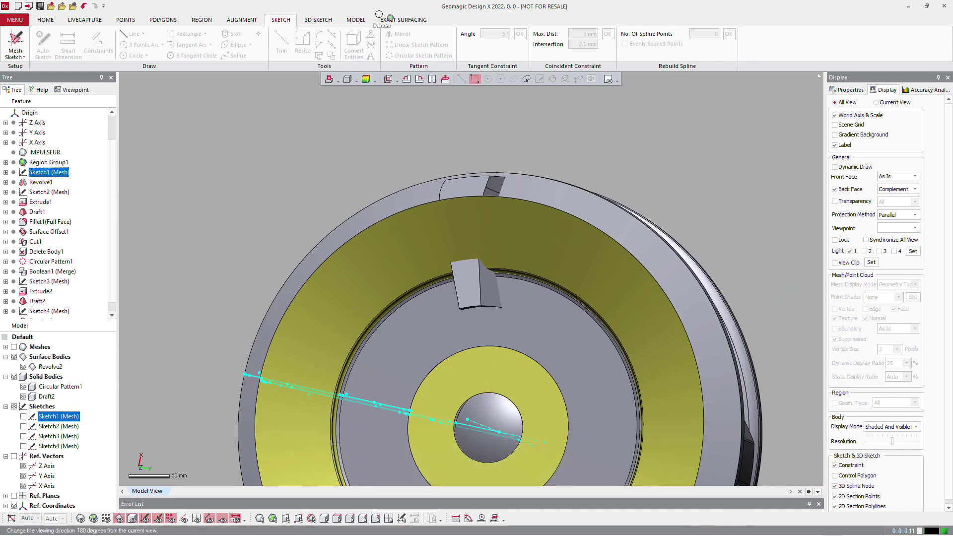
pyautogui.click(356, 20)
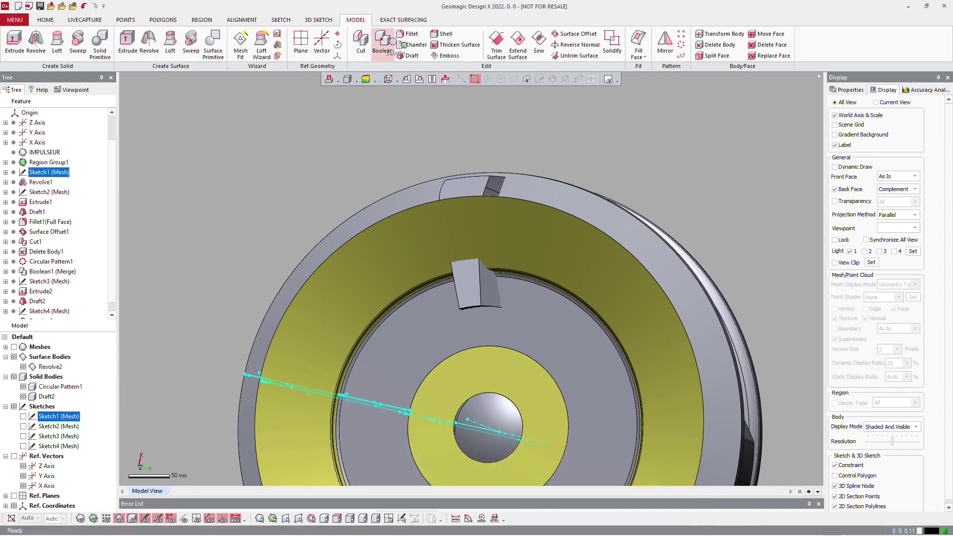
pyautogui.click(361, 44)
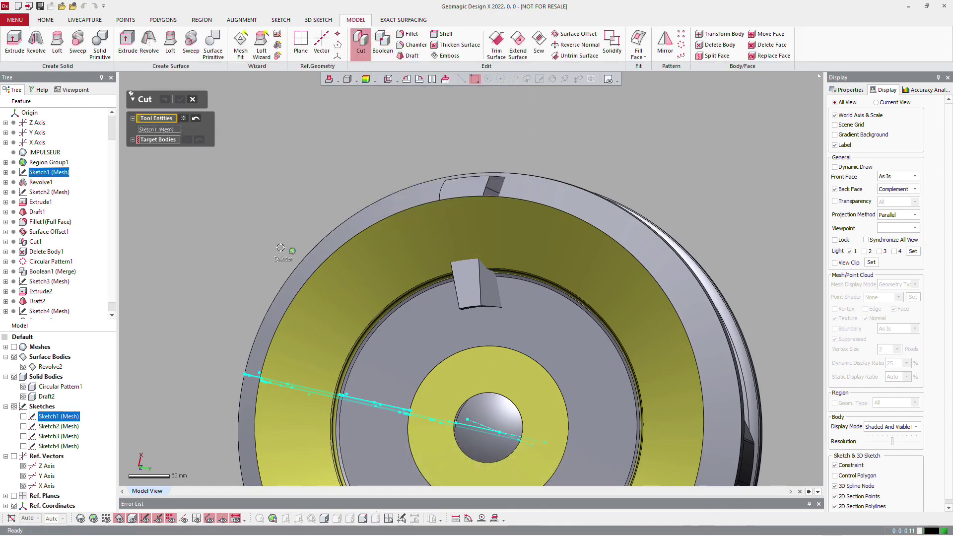
pyautogui.click(184, 118)
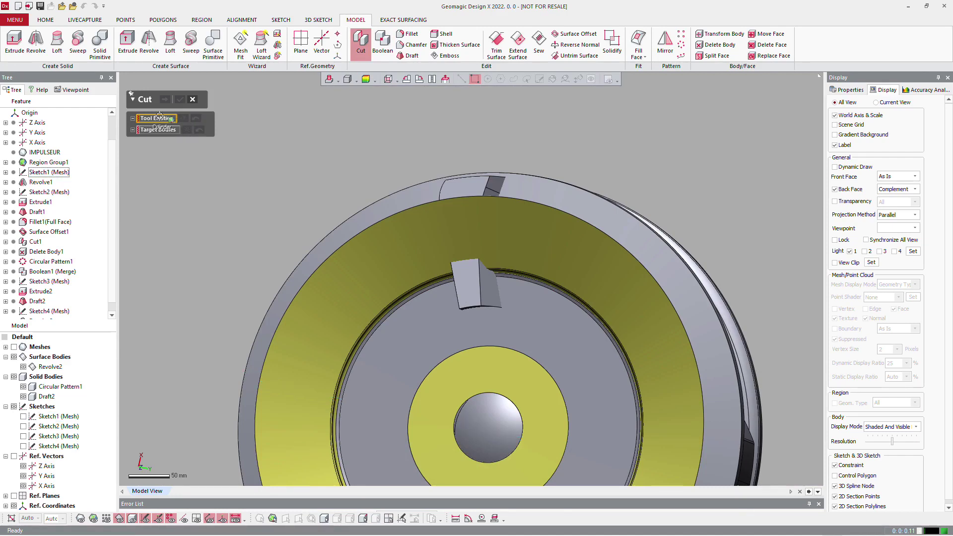
pyautogui.click(378, 274)
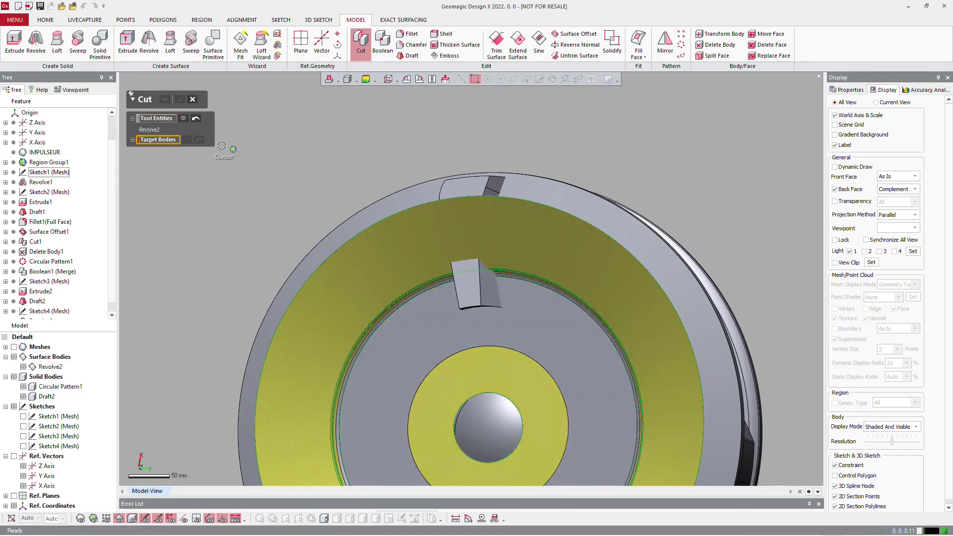
pyautogui.click(455, 183)
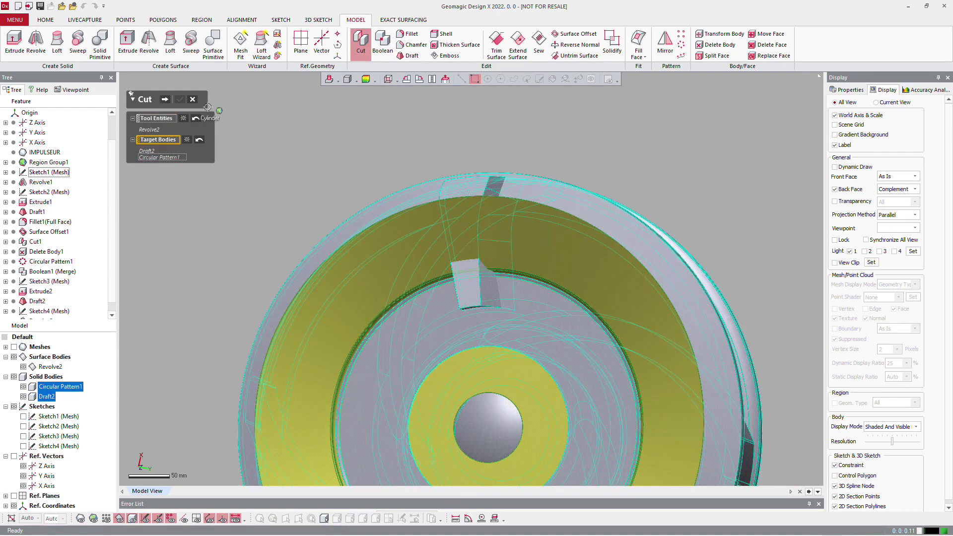
pyautogui.click(167, 97)
# Keep the impeller body and the blade portion beneath the cutting surface as remaining bodies, and complete the cut
pyautogui.scroll(-3, 517, 293)
pyautogui.moveTo(540, 326); pyautogui.dragTo(572, 149, button='right')
pyautogui.click(451, 401)
pyautogui.moveTo(451, 401); pyautogui.dragTo(473, 297, button='right')
pyautogui.scroll(5, 473, 297)
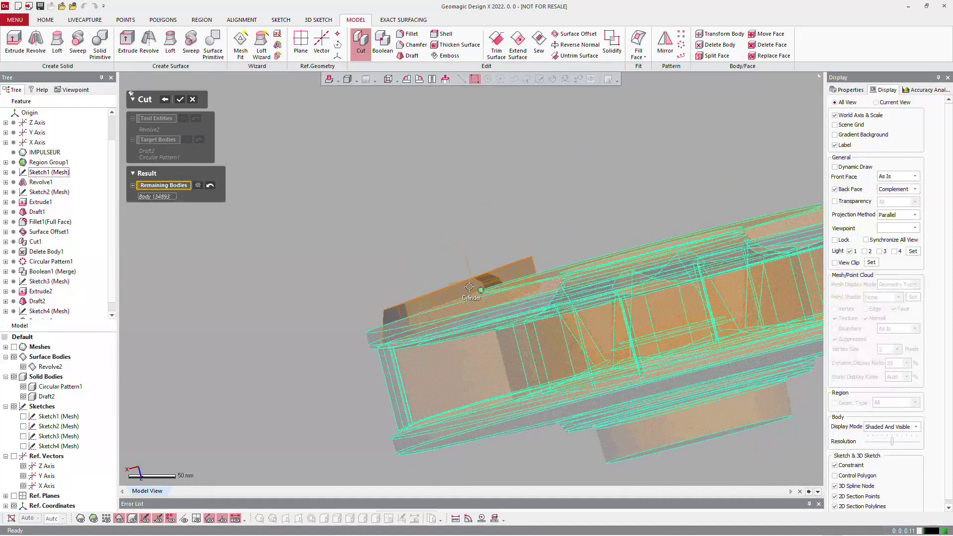
pyautogui.click(450, 297)
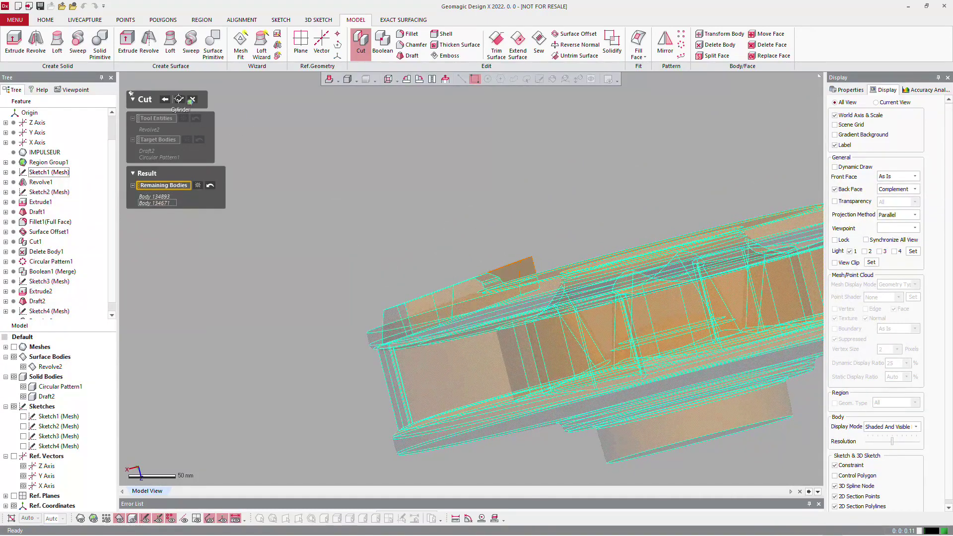
pyautogui.click(179, 98)
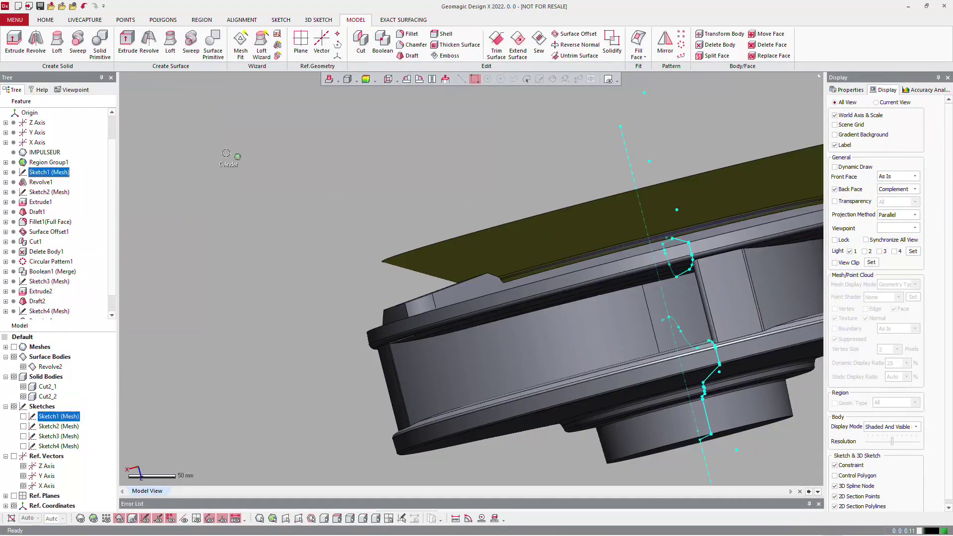
# Delete the revolved cutting surface body
pyautogui.click(720, 44)
pyautogui.click(611, 208)
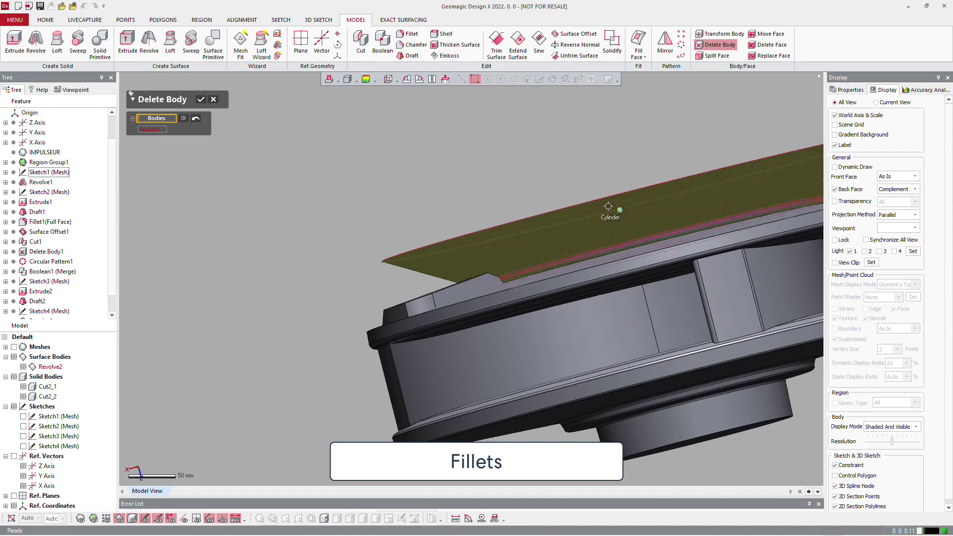
pyautogui.click(201, 99)
# Apply a 5 mm constant fillet to the edge where the blade's top face meets its sloped inner end
pyautogui.moveTo(540, 243); pyautogui.dragTo(453, 258, button='right')
pyautogui.scroll(5, 491, 298)
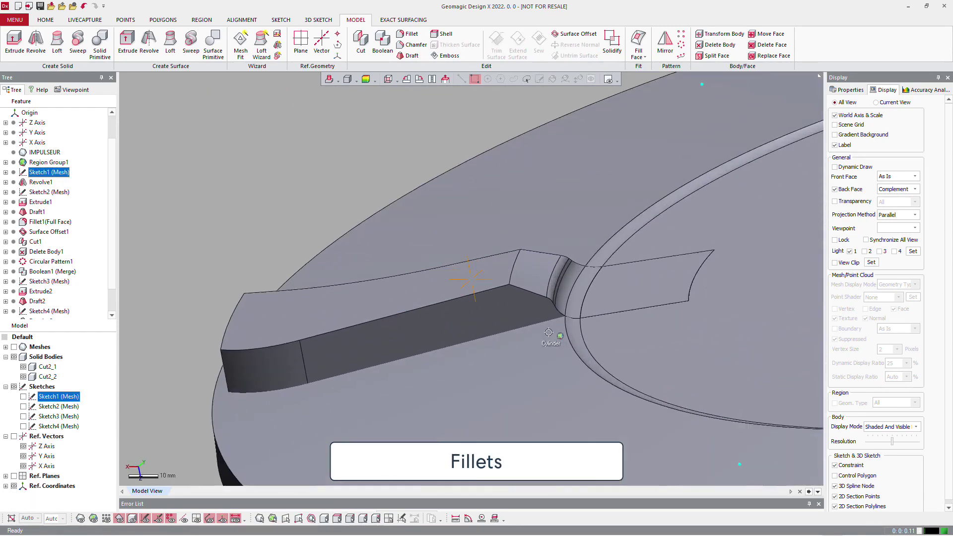
pyautogui.rightClick(513, 269)
pyautogui.click(520, 250)
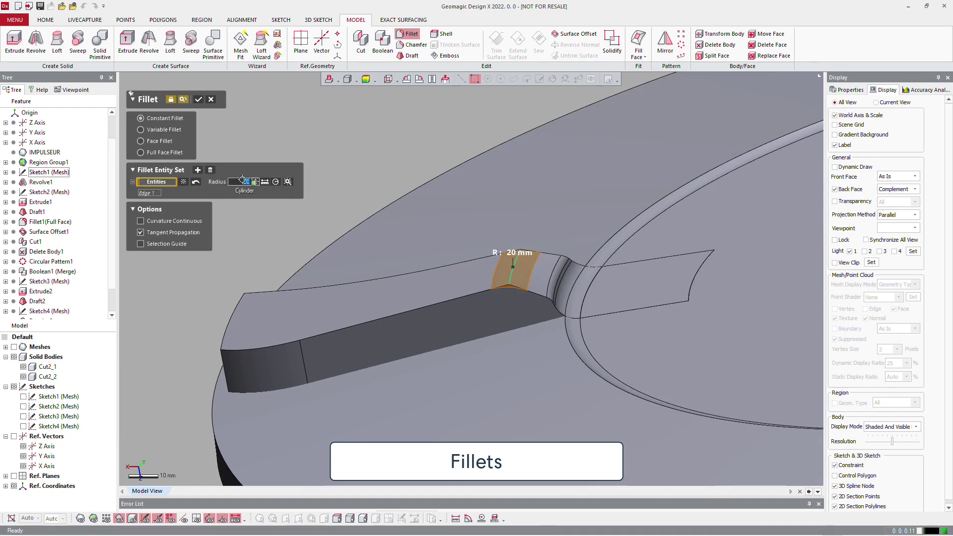
pyautogui.write('5')
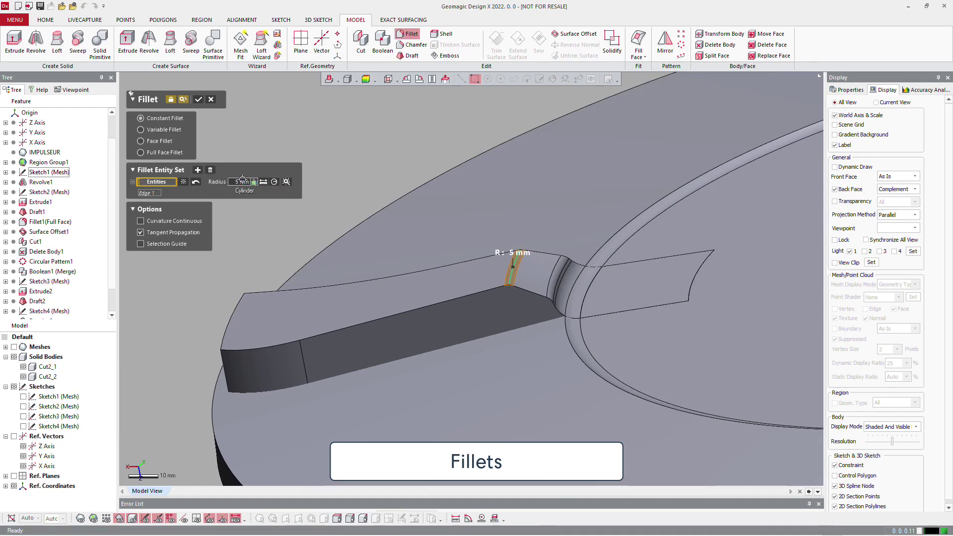
pyautogui.click(197, 97)
# Apply a 5 mm constant fillet around the blade's top face and along the two side edges of its sloped inner end
pyautogui.moveTo(319, 266); pyautogui.dragTo(361, 425, button='right')
pyautogui.moveTo(489, 319); pyautogui.dragTo(352, 368, button='right')
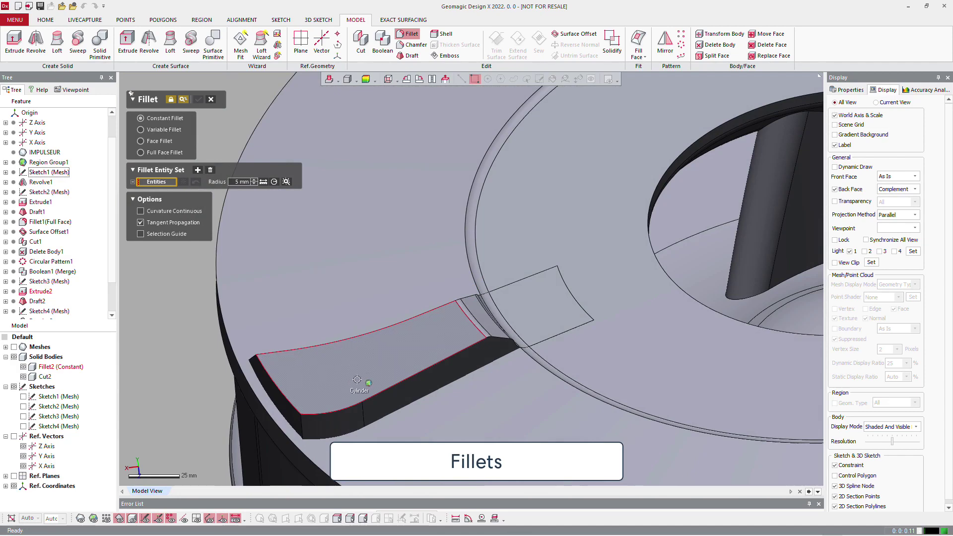
pyautogui.click(361, 363)
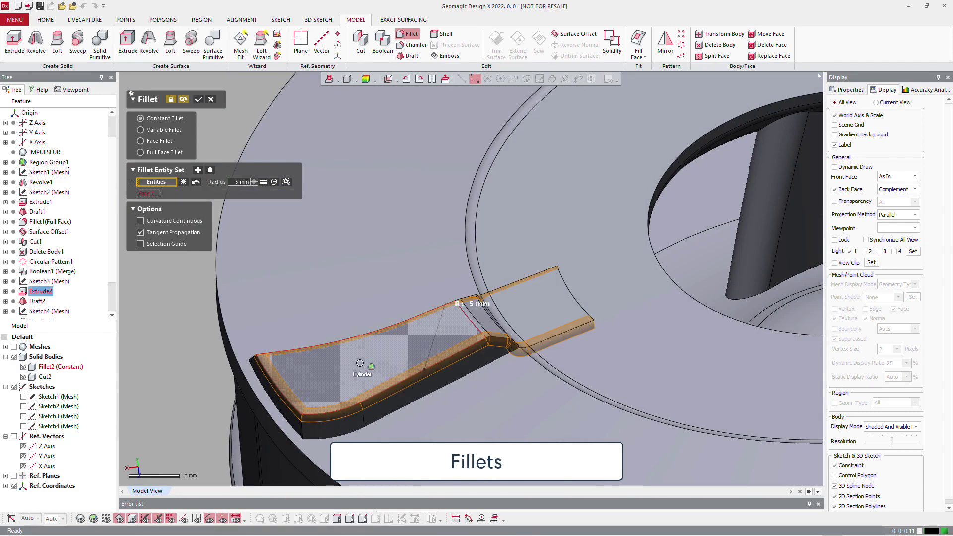
pyautogui.moveTo(361, 363); pyautogui.dragTo(576, 424, button='right')
pyautogui.click(437, 400)
pyautogui.click(535, 358)
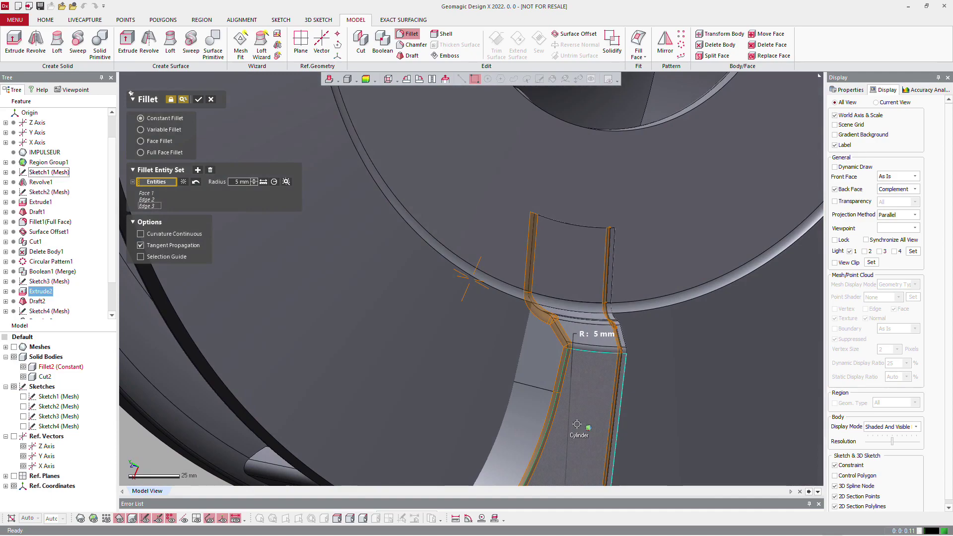
pyautogui.click(198, 99)
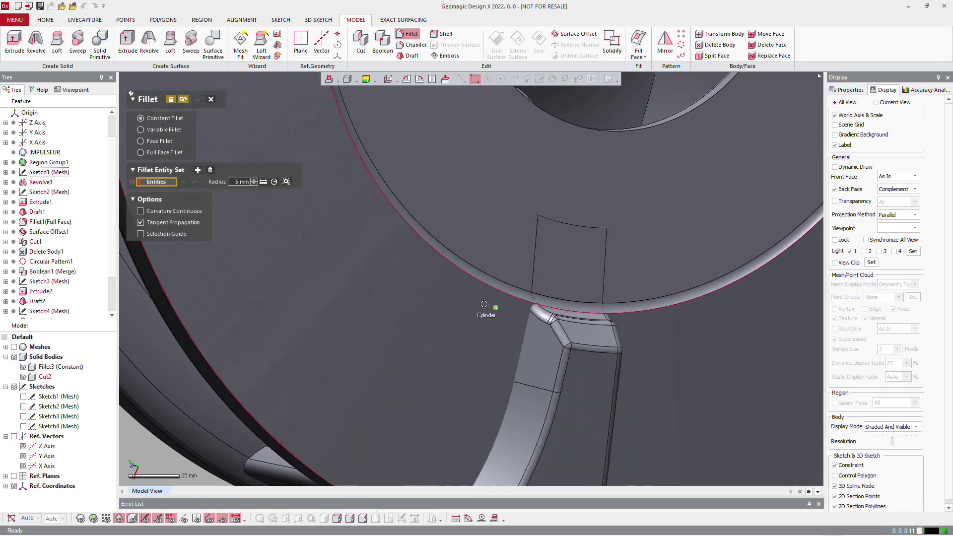
pyautogui.scroll(-5, 484, 304)
pyautogui.moveTo(484, 304); pyautogui.dragTo(557, 234, button='right')
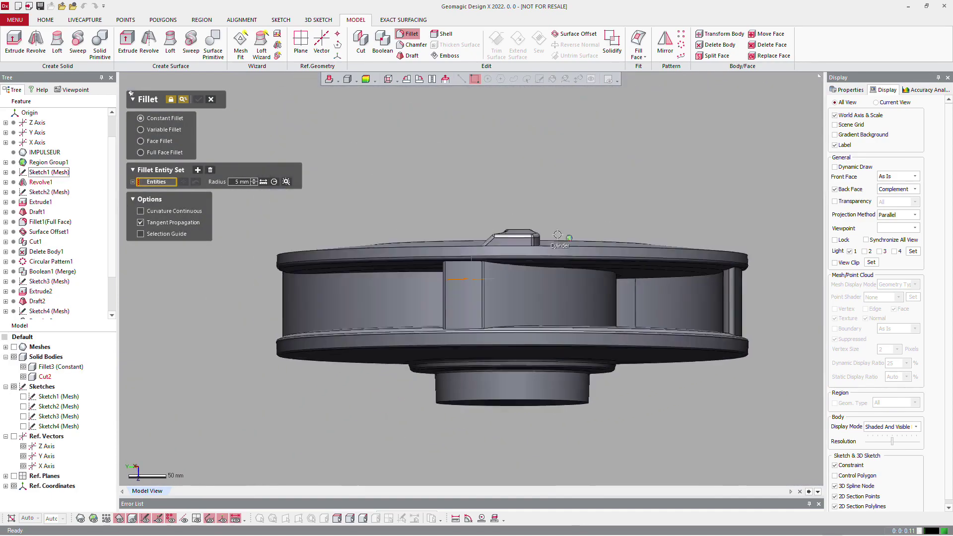
pyautogui.moveTo(549, 283); pyautogui.dragTo(549, 323, button='right')
pyautogui.press('Escape')
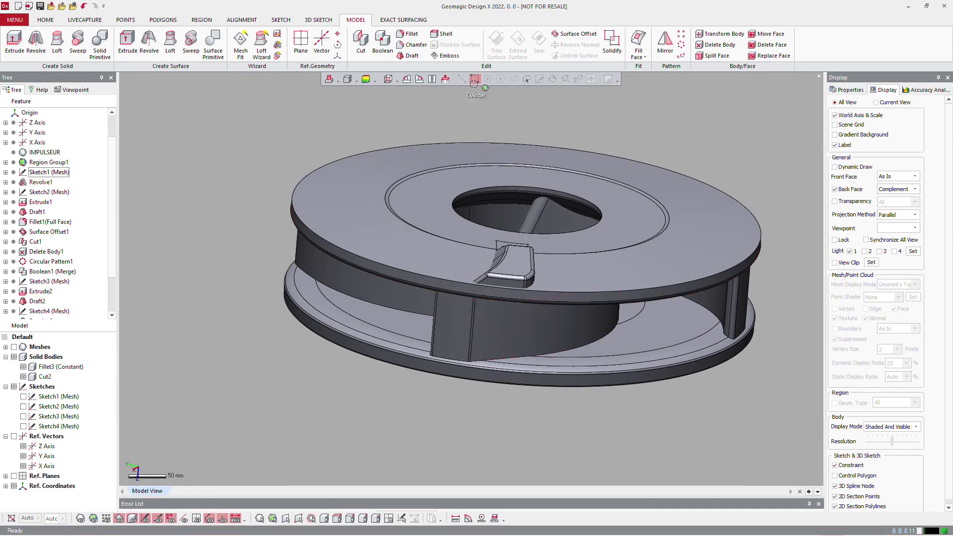
# Create a circular pattern of the filleted blade around the Z axis with 12 equally spaced instances over 360°, using the mesh as reference
pyautogui.click(681, 44)
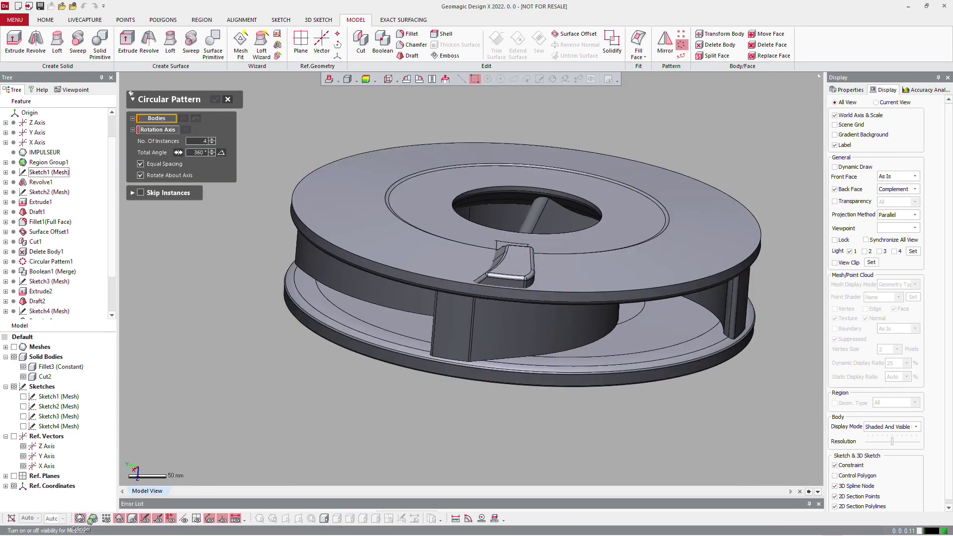
pyautogui.click(80, 518)
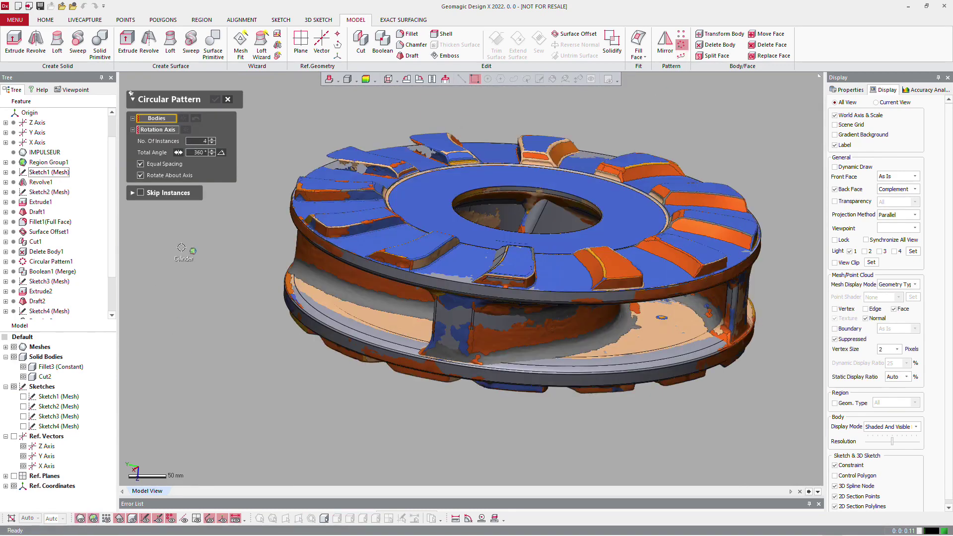
pyautogui.click(523, 258)
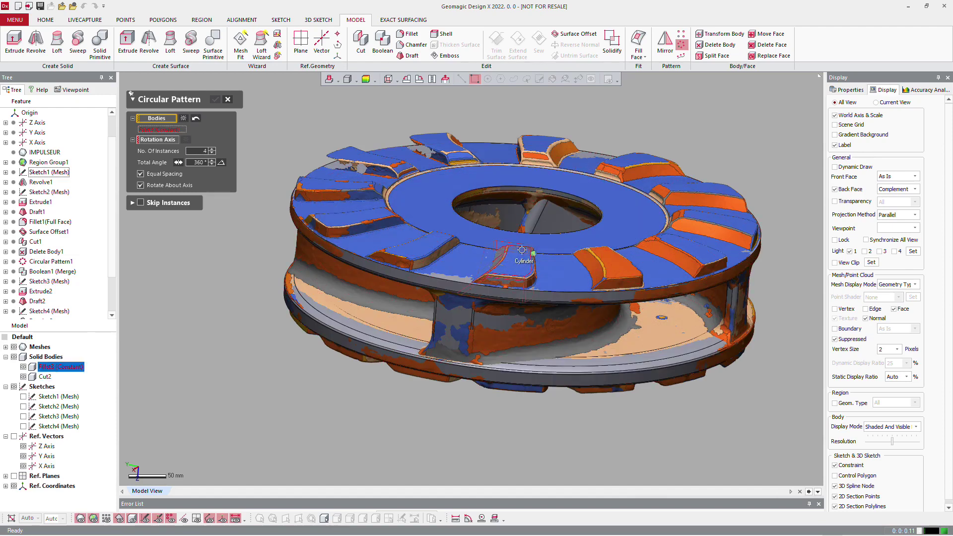
pyautogui.click(158, 140)
pyautogui.click(37, 122)
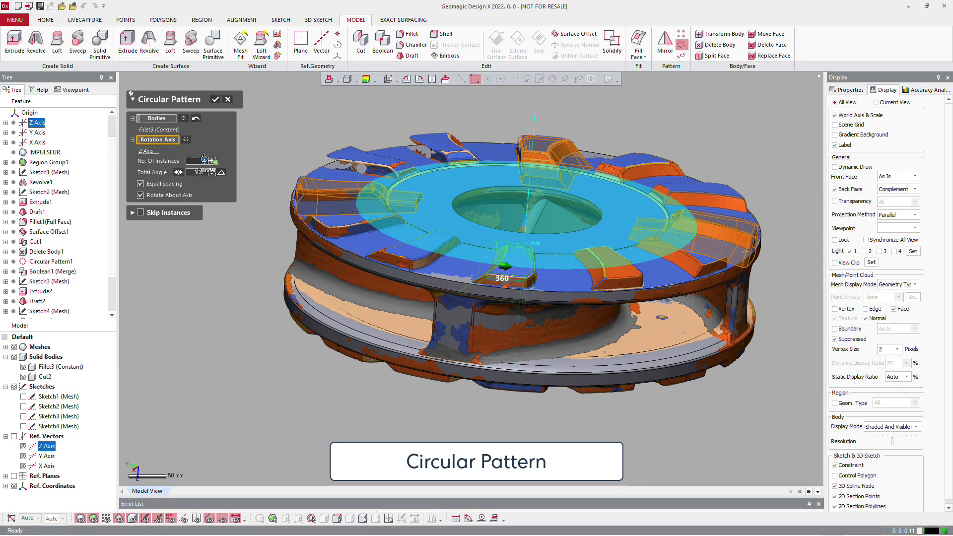
pyautogui.write('14')
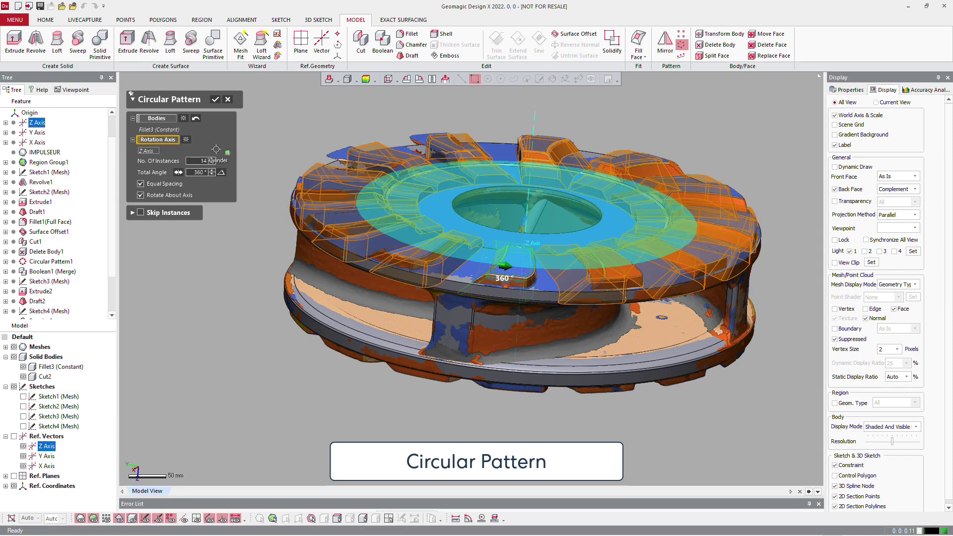
pyautogui.click(213, 162)
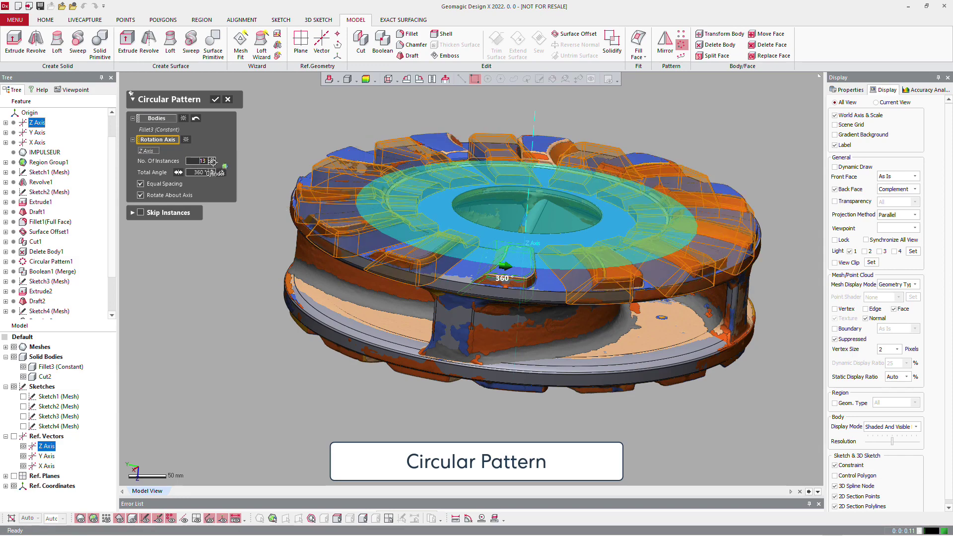
pyautogui.click(213, 162)
pyautogui.click(215, 99)
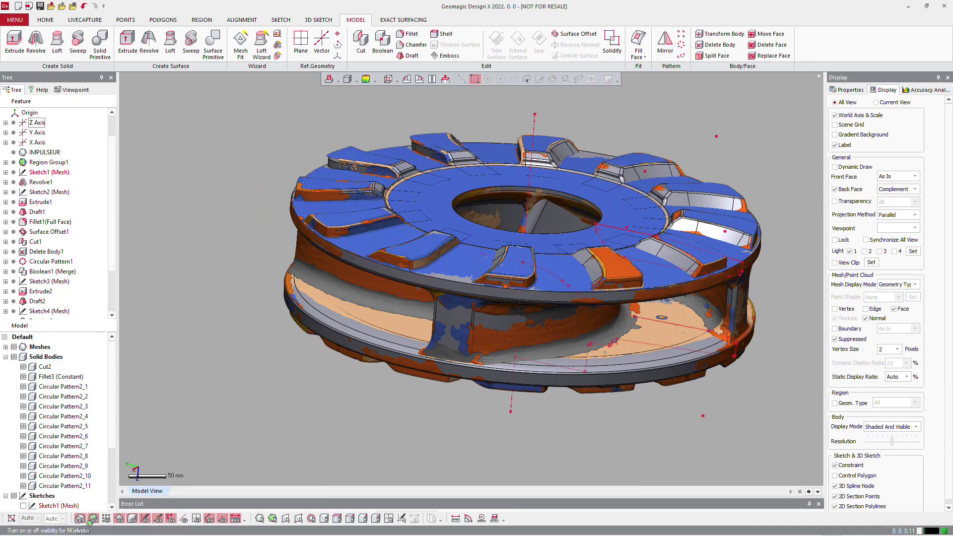
# Hide the mesh and merge the impeller body with all the patterned blades in a Boolean operation
pyautogui.click(79, 518)
pyautogui.click(361, 44)
pyautogui.click(384, 45)
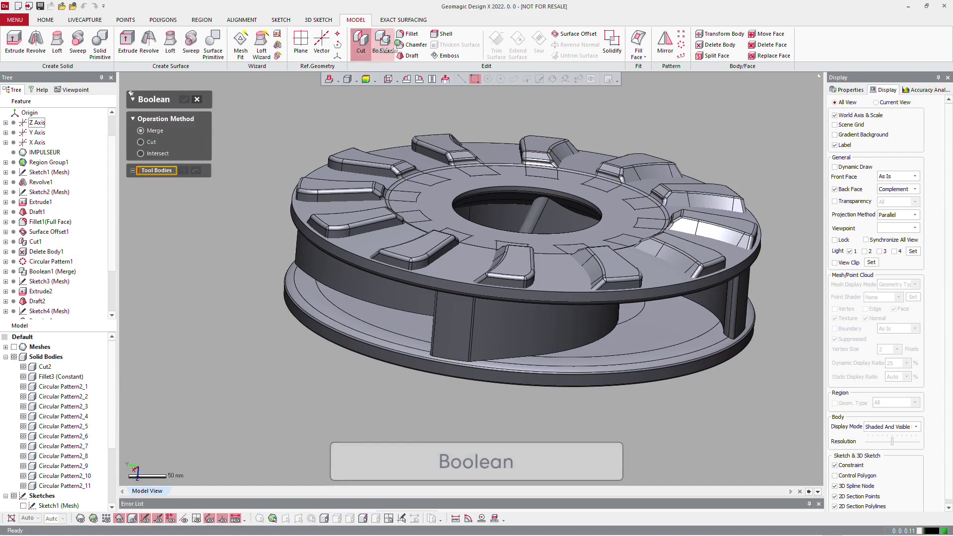
pyautogui.hotkey('ctrl', 'a')
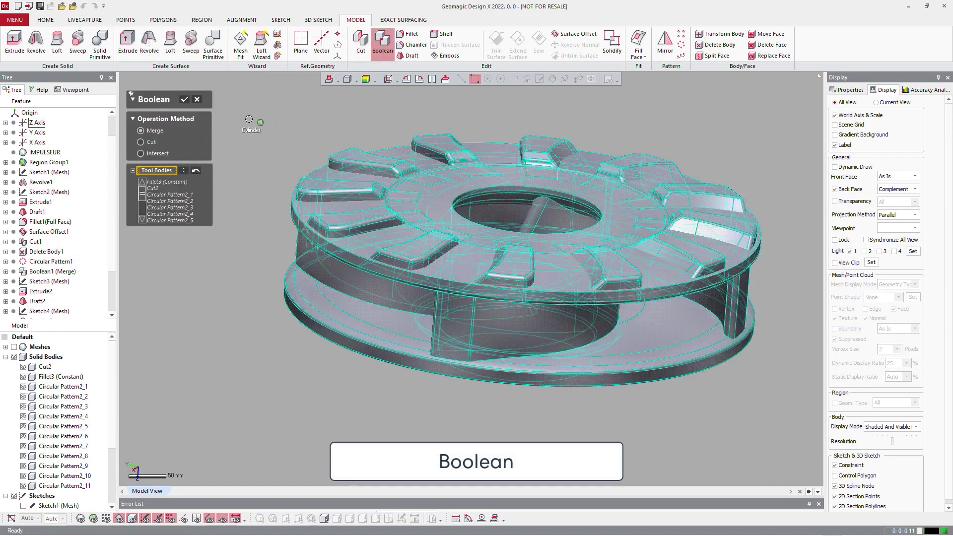
pyautogui.click(183, 99)
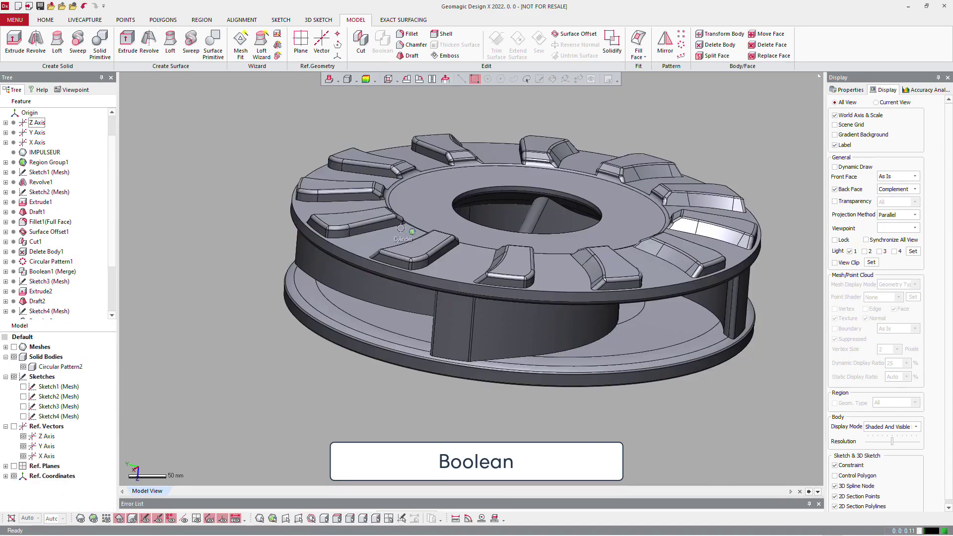
# Show the mesh and set up a planar mesh sketch on a blade's top face on the hub side, with the section offset 1 mm in the reversed direction
pyautogui.moveTo(526, 199)
pyautogui.mouseDown(button='right')
pyautogui.moveTo(462, 271)
pyautogui.moveTo(502, 236)
pyautogui.moveTo(547, 221)
pyautogui.moveTo(589, 224)
pyautogui.moveTo(451, 292)
pyautogui.moveTo(547, 236)
pyautogui.moveTo(504, 249)
pyautogui.mouseUp(button='right')
pyautogui.scroll(-3, 504, 249)
pyautogui.scroll(3, 504, 249)
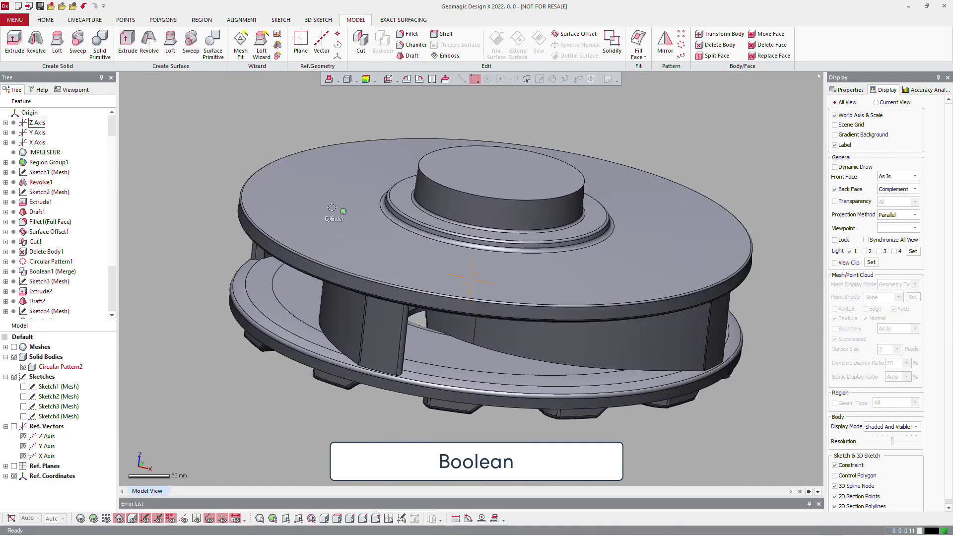
pyautogui.click(80, 518)
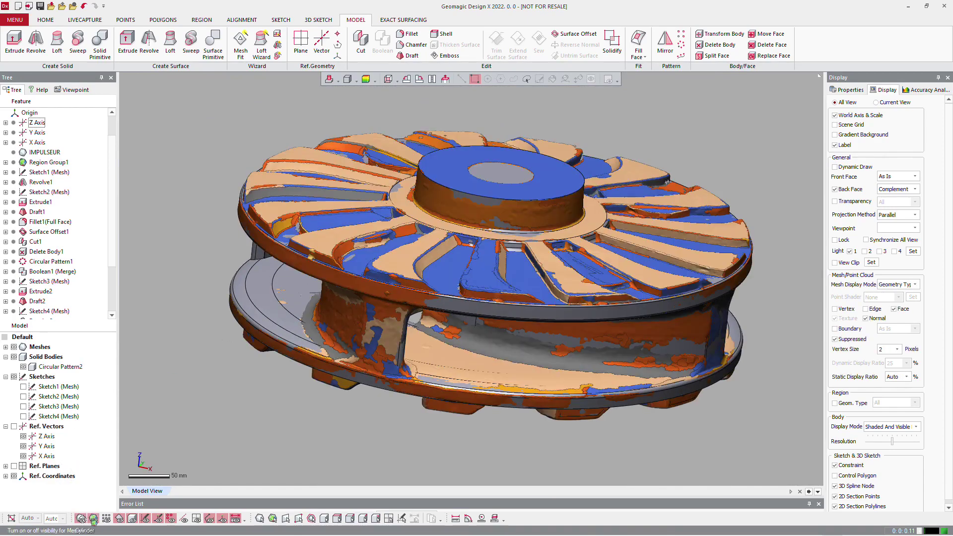
pyautogui.scroll(3, 228, 273)
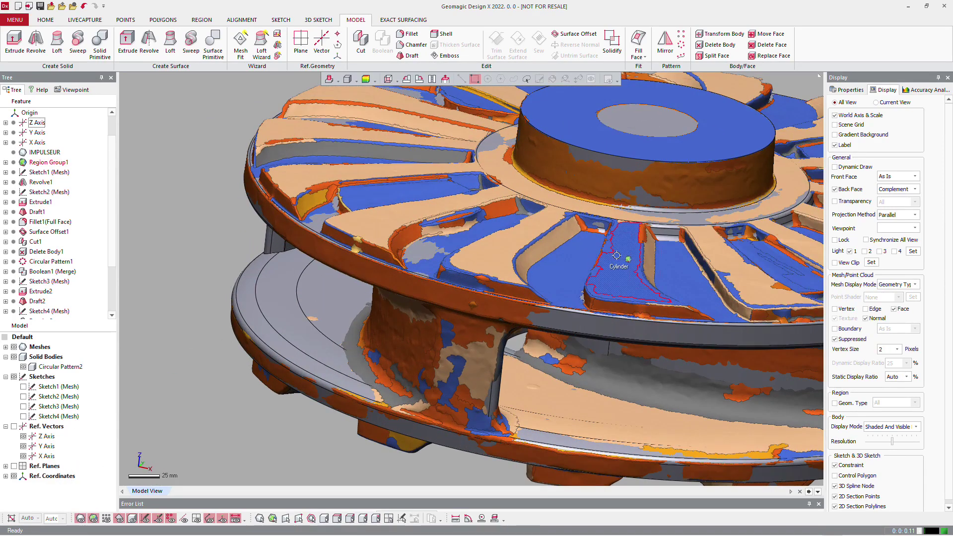
pyautogui.rightClick(616, 255)
pyautogui.click(645, 259)
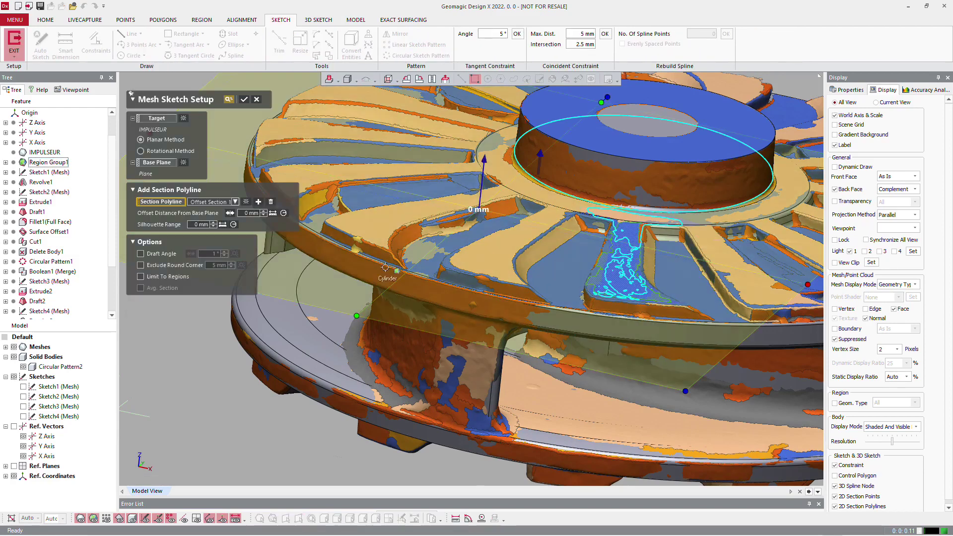
pyautogui.write('1')
pyautogui.press('Return')
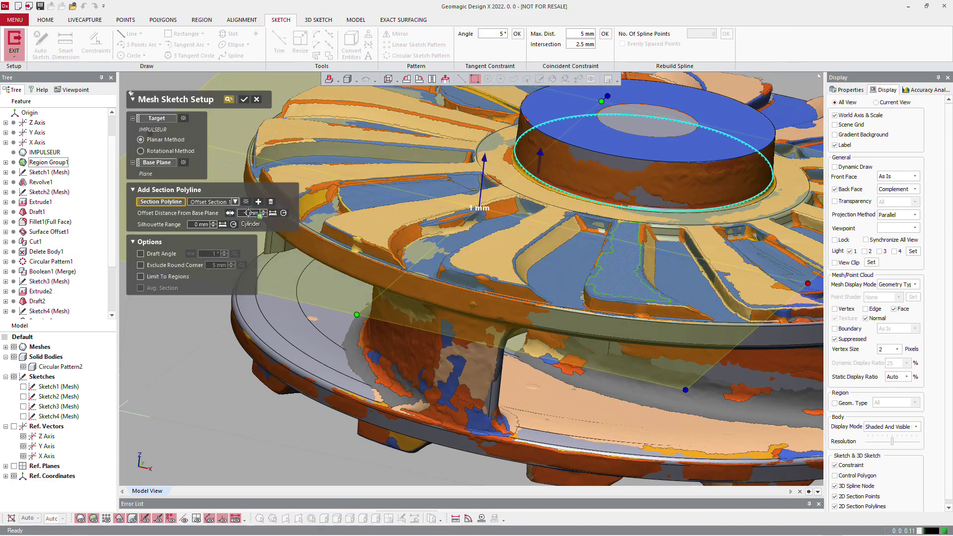
pyautogui.click(231, 213)
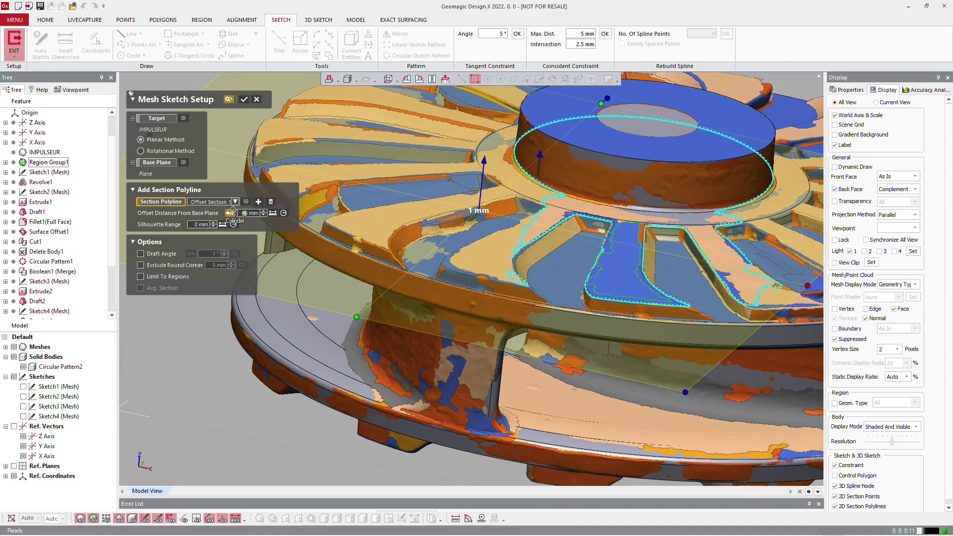
pyautogui.click(244, 97)
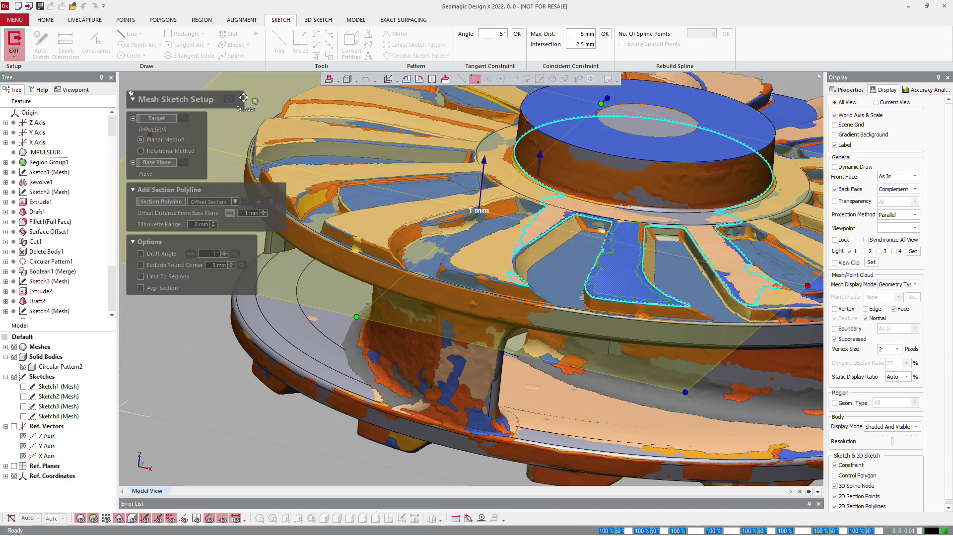
# Sketch two lines along the straight sides of the hub-side blade section, about 121 mm and 87 mm long
pyautogui.scroll(-3, 341, 232)
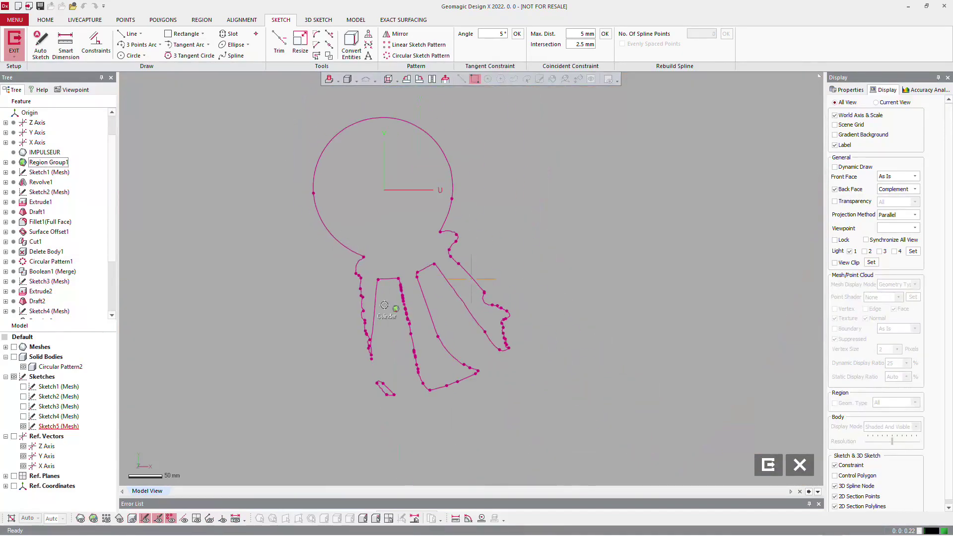
pyautogui.scroll(3, 431, 406)
pyautogui.click(128, 34)
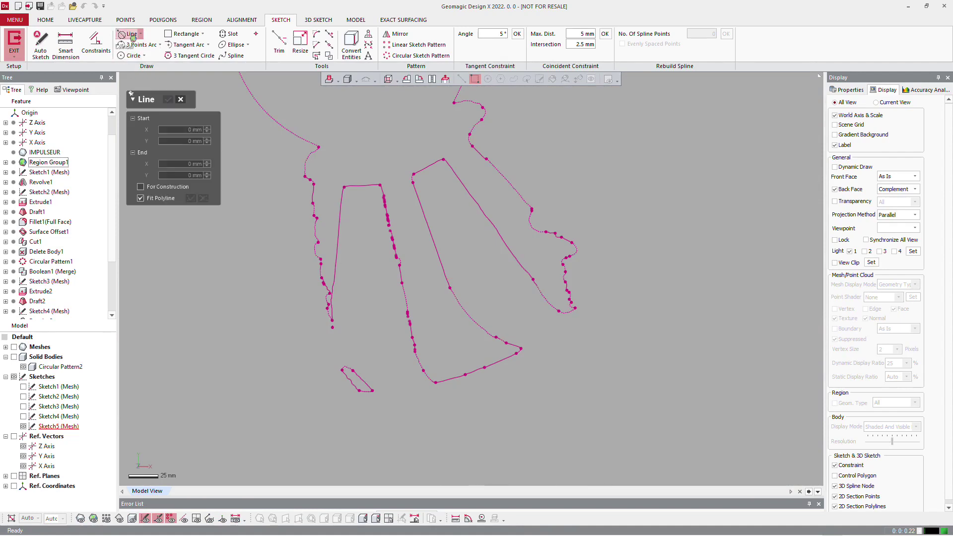
pyautogui.scroll(3, 373, 218)
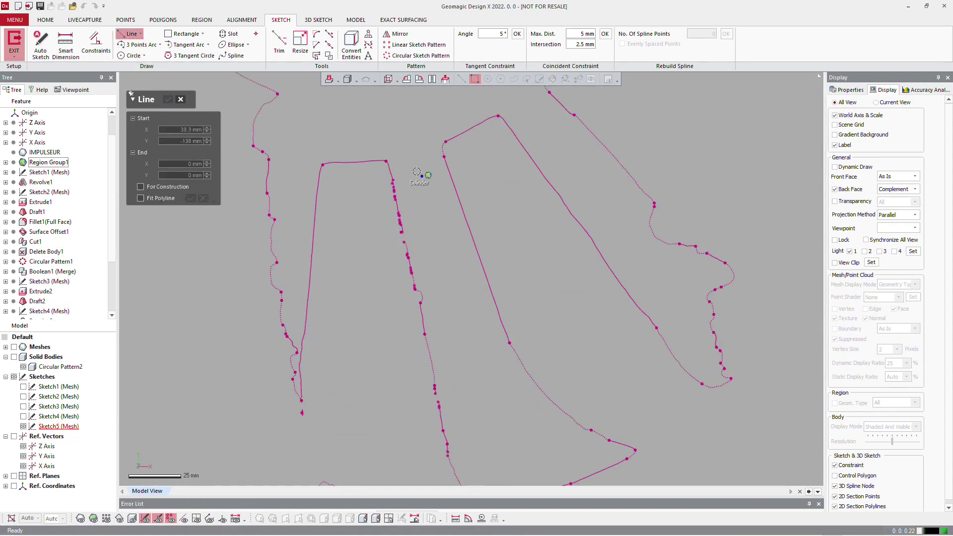
pyautogui.click(391, 173)
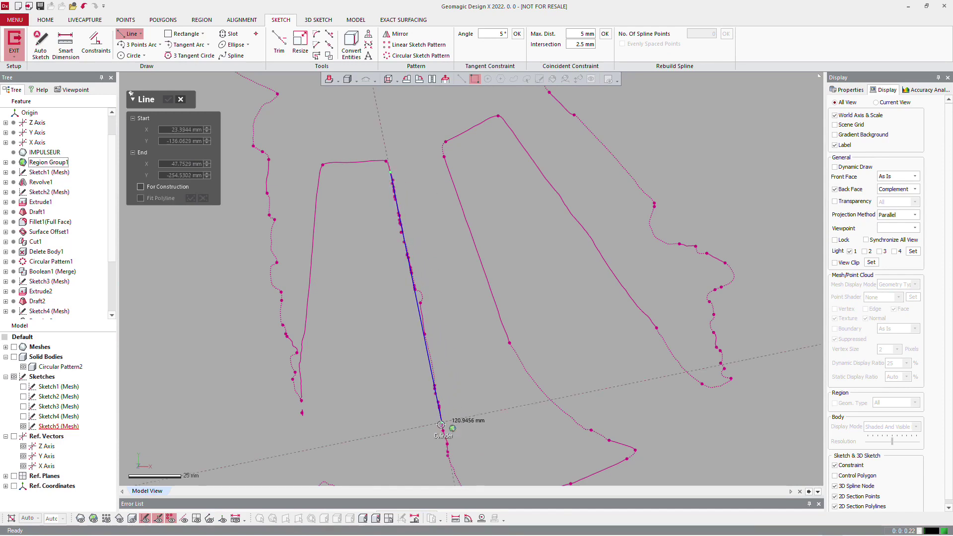
pyautogui.click(441, 424)
pyautogui.click(445, 157)
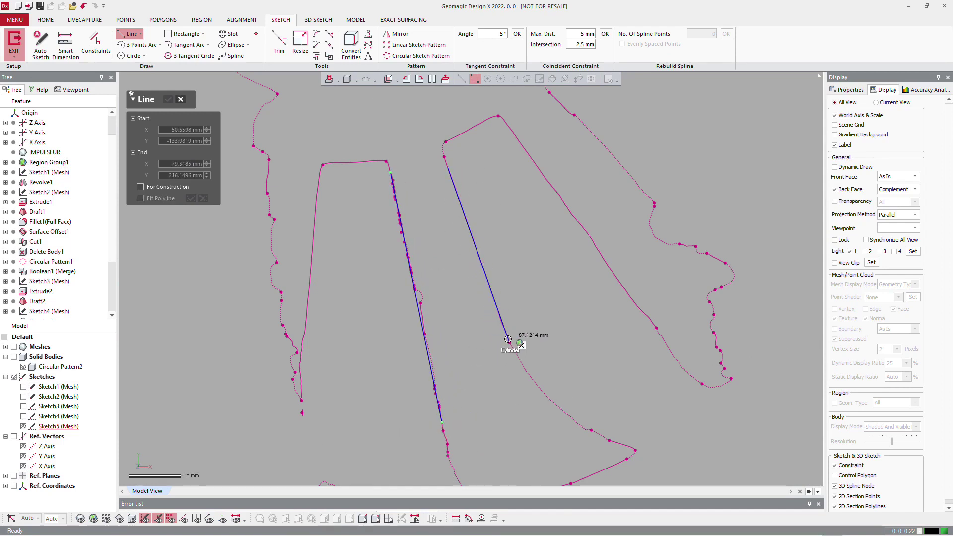
pyautogui.click(508, 340)
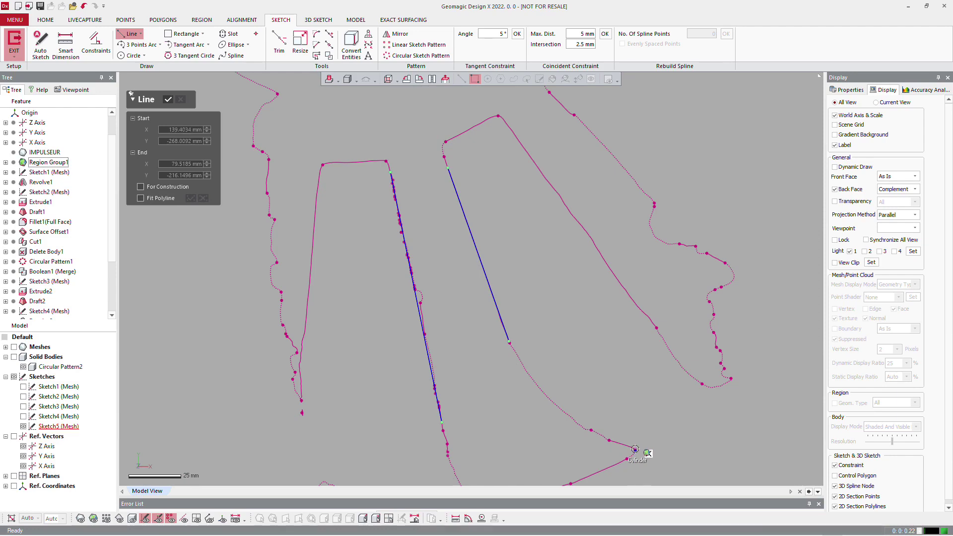
# Sketch a short line along each of the two flared side ends of the blade section near its outer rim
pyautogui.click(635, 450)
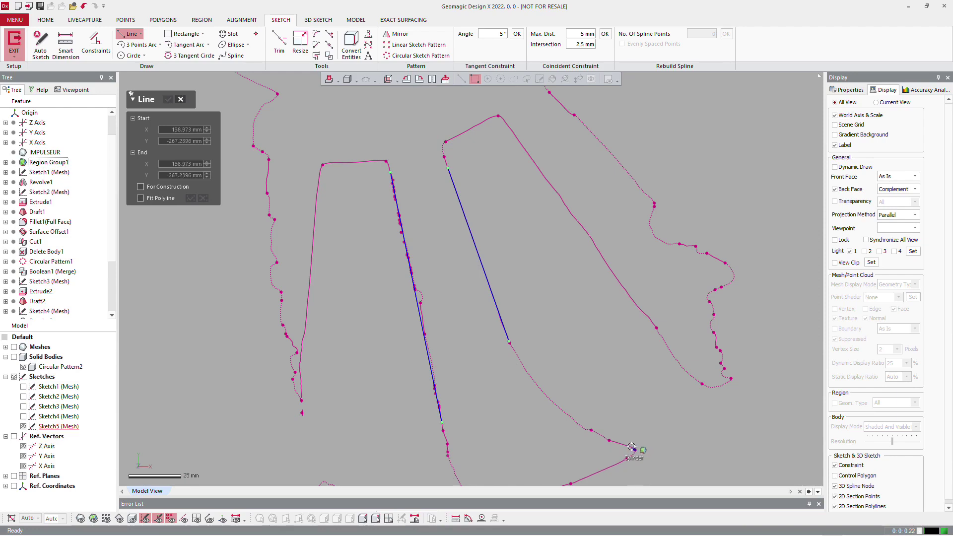
pyautogui.click(590, 431)
pyautogui.scroll(-3, 548, 389)
pyautogui.scroll(3, 526, 417)
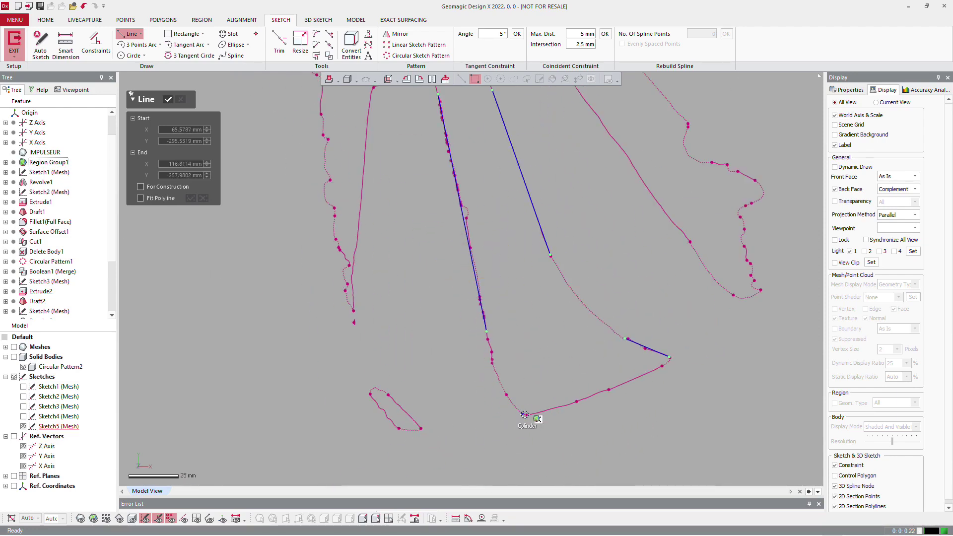
pyautogui.click(511, 402)
pyautogui.scroll(-3, 529, 403)
pyautogui.press('Return')
# Fillet each side line to its short outer line along the section, with radii of about 88.6 mm and 49.2 mm
pyautogui.click(316, 34)
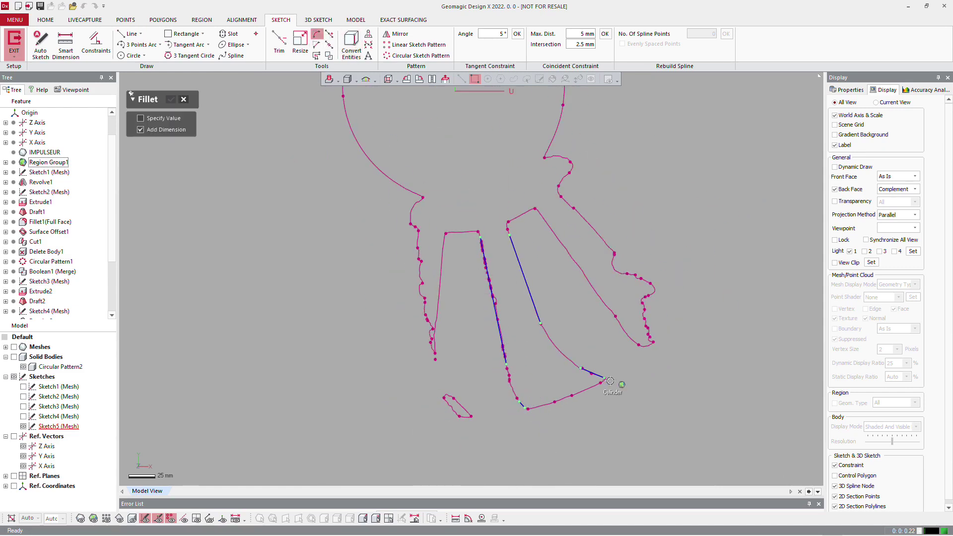
pyautogui.scroll(3, 613, 382)
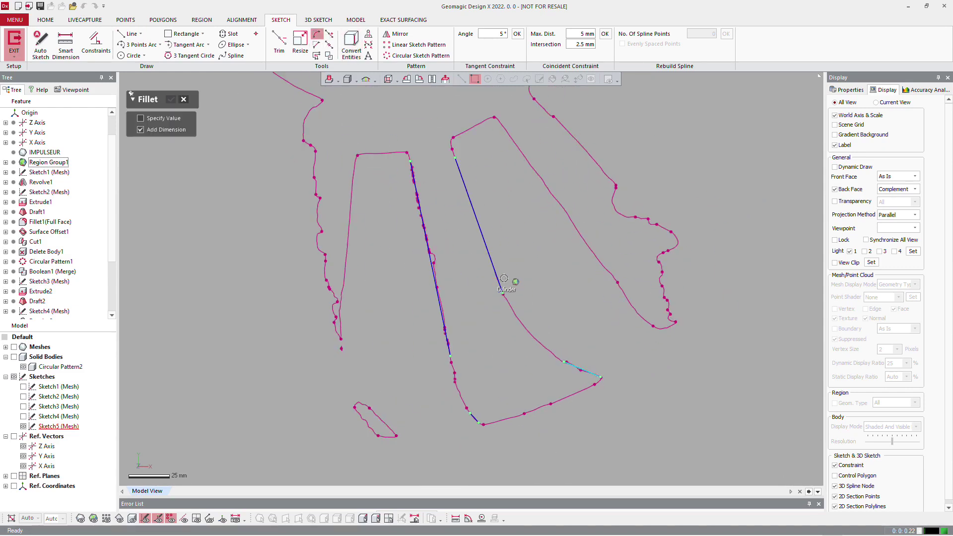
pyautogui.click(500, 283)
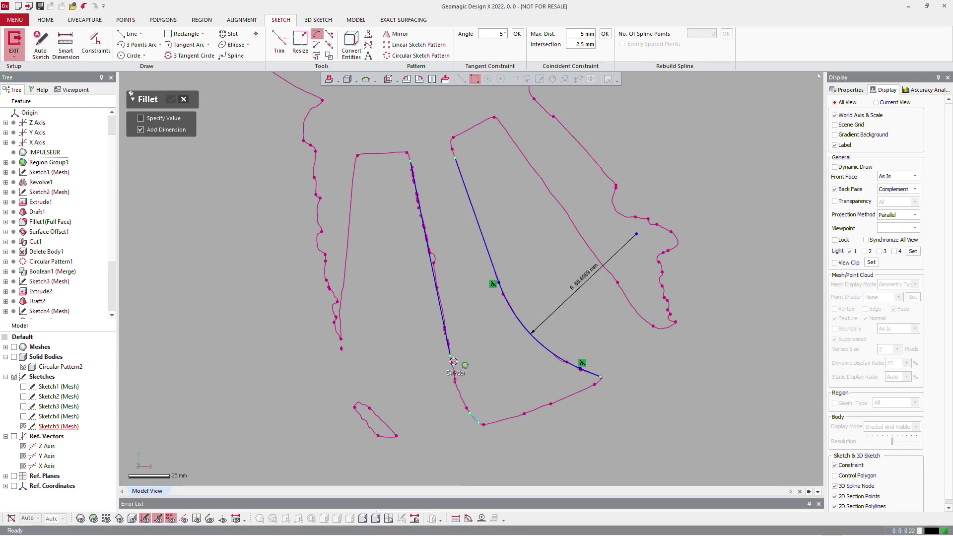
pyautogui.moveTo(449, 347); pyautogui.dragTo(458, 388)
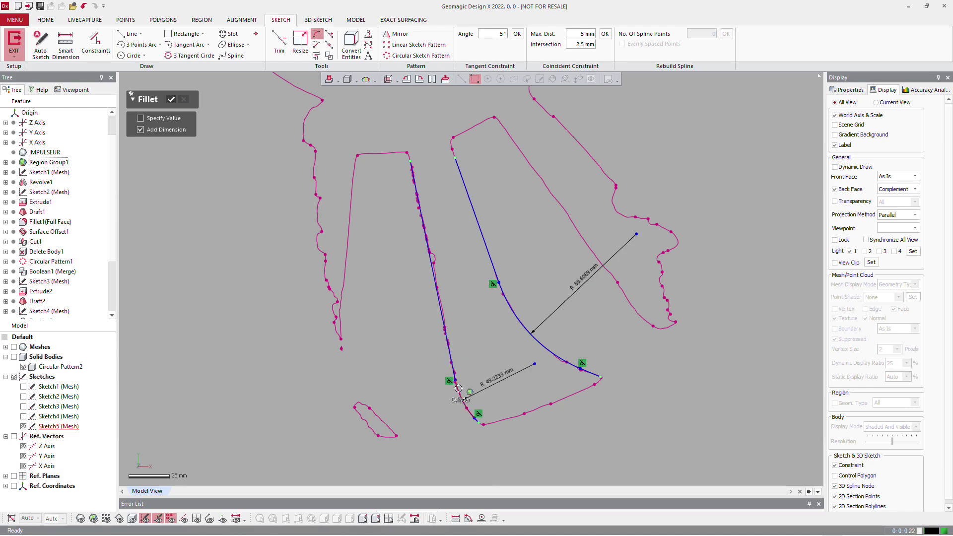
# Draw a circle centred on the origin with a radius of about 304 mm along the blade section's outer edge
pyautogui.click(130, 56)
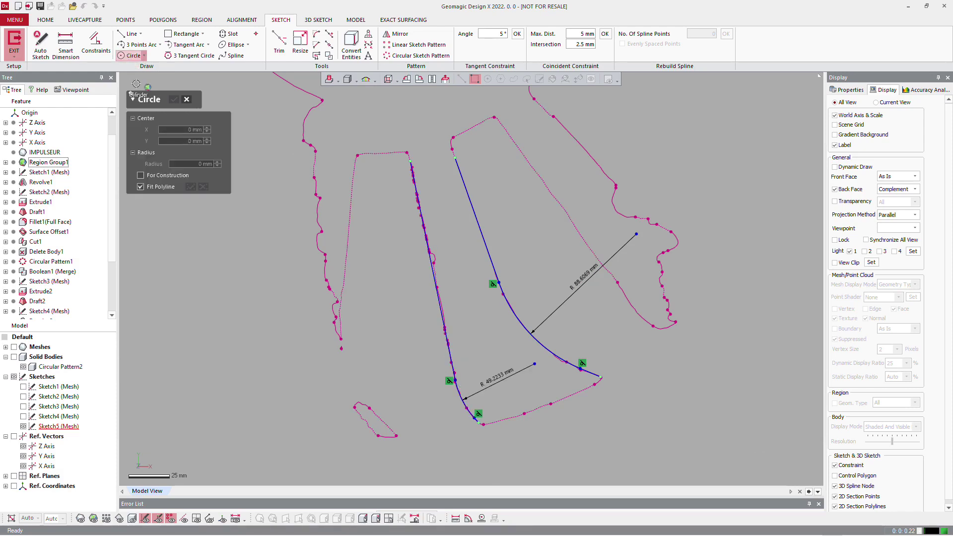
pyautogui.scroll(-3, 336, 372)
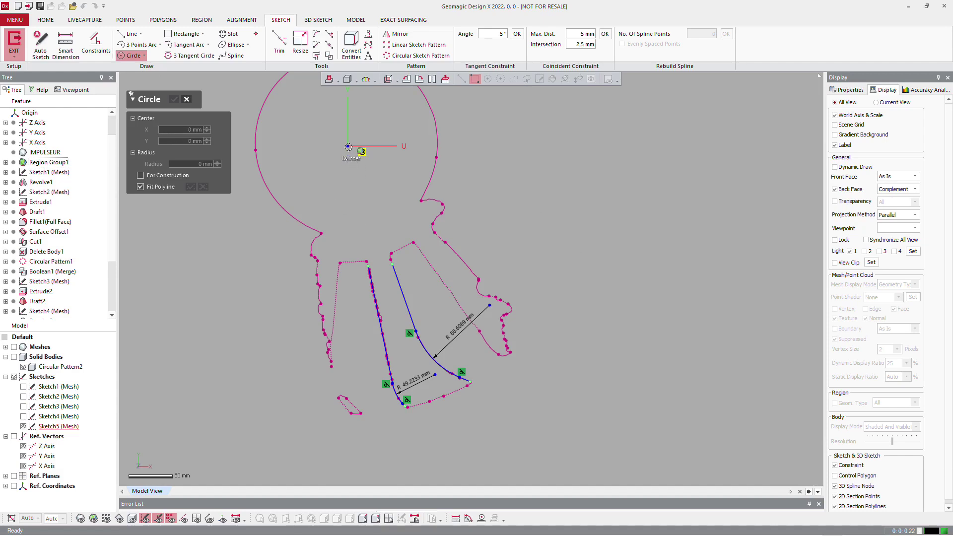
pyautogui.click(349, 147)
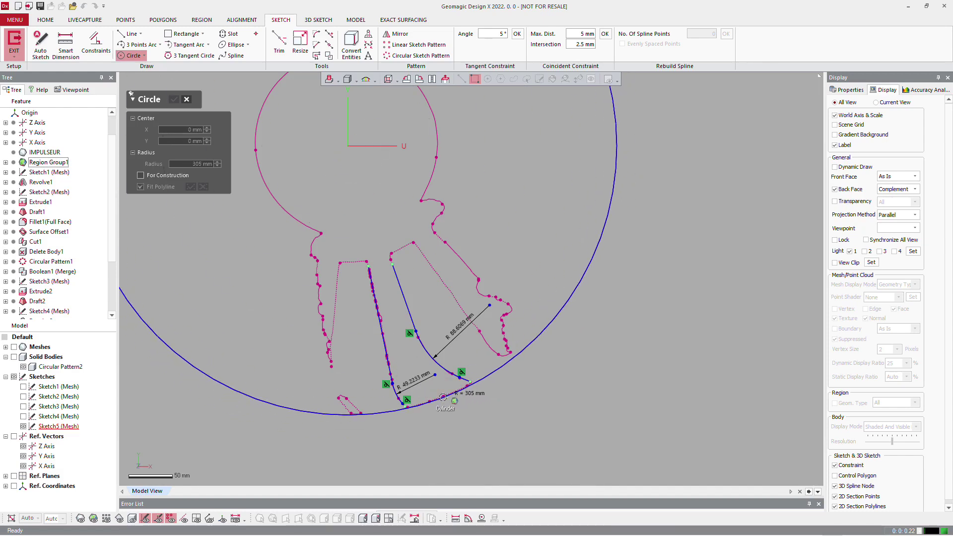
pyautogui.scroll(5, 443, 397)
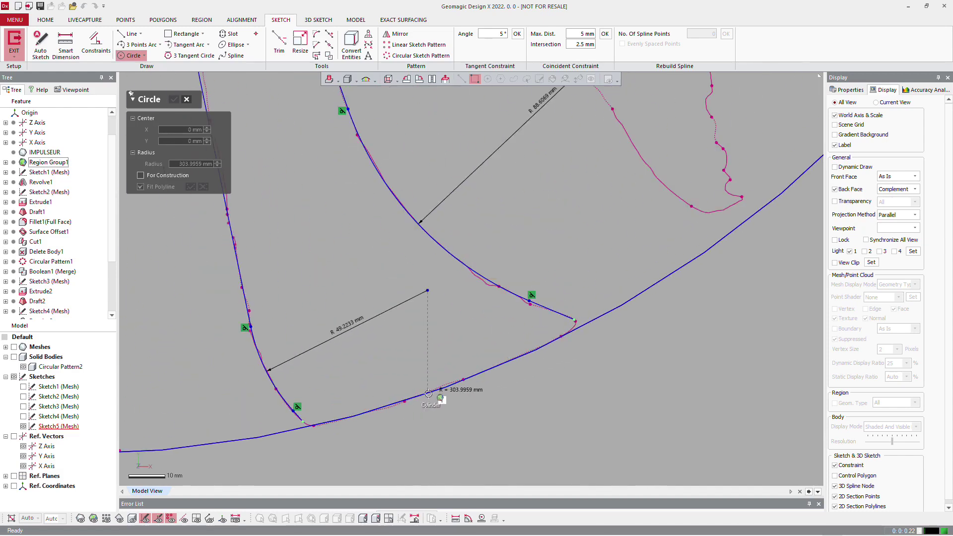
pyautogui.click(429, 394)
# Draw a second circle centred on the origin, just outside the hub section outline at the blade's inner end
pyautogui.scroll(-5, 429, 394)
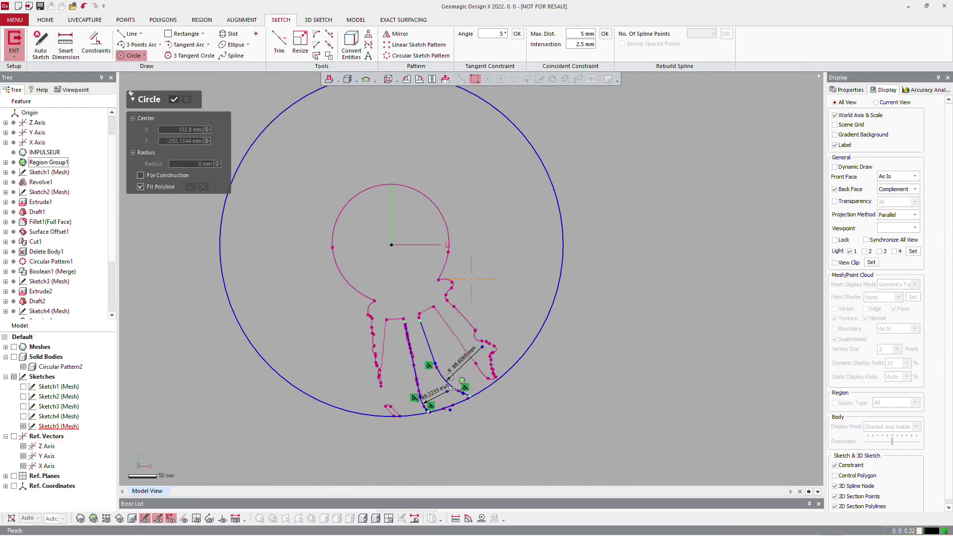
pyautogui.click(391, 245)
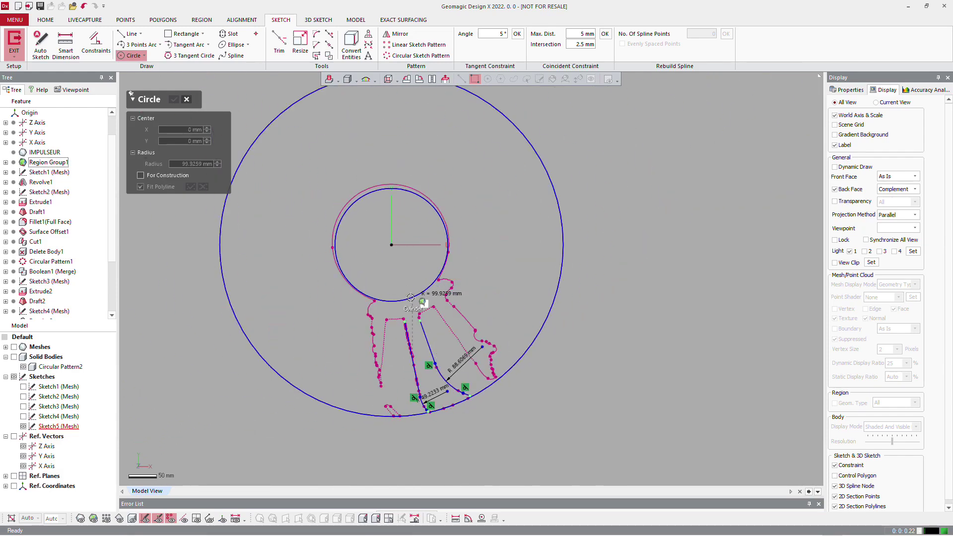
pyautogui.click(412, 304)
pyautogui.press('Escape')
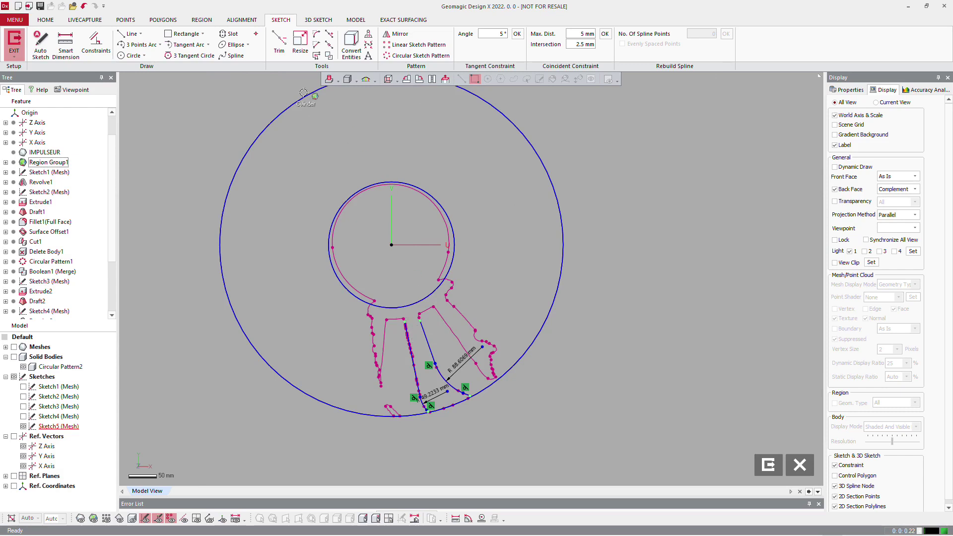
# Extend both straight side lines of the blade to the inner circle and the flared end line to the outer circle
pyautogui.click(329, 33)
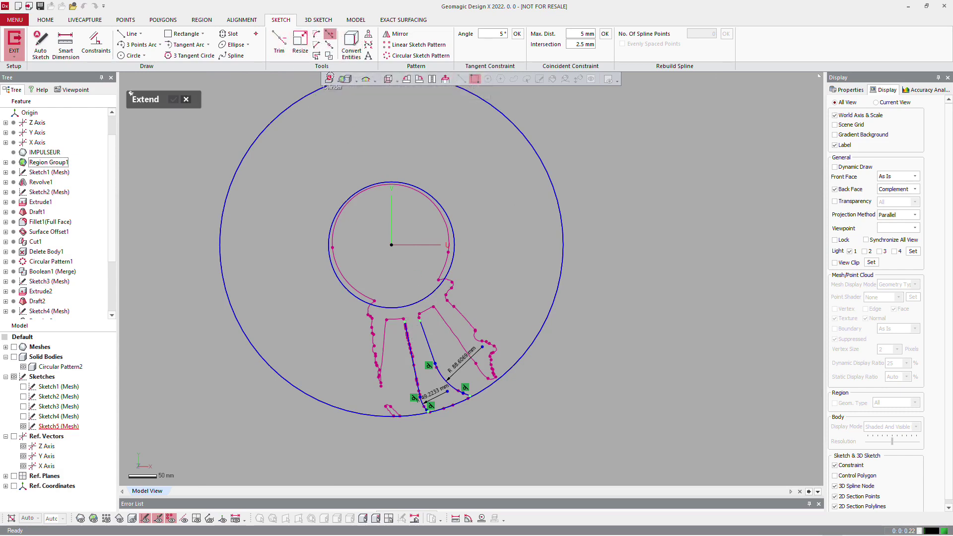
pyautogui.click(405, 328)
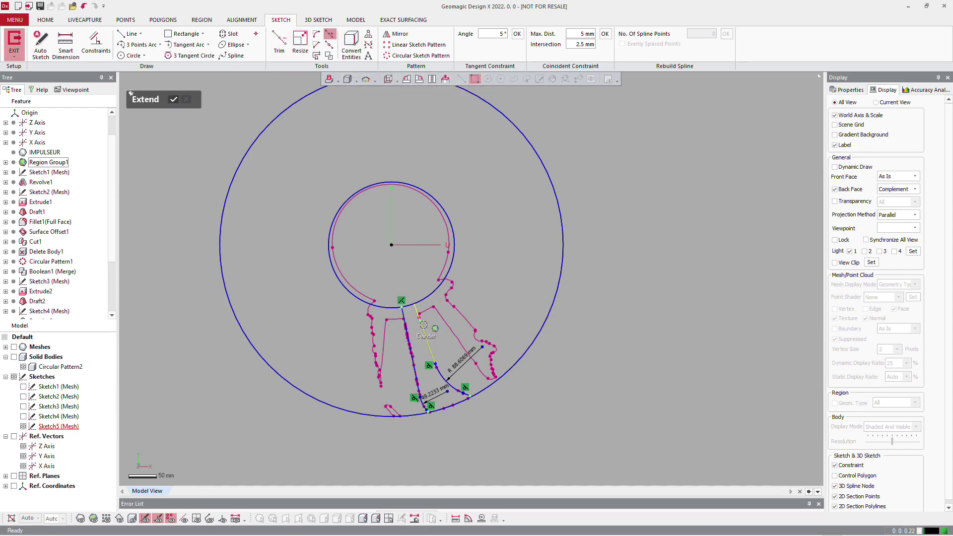
pyautogui.click(424, 325)
pyautogui.scroll(5, 482, 419)
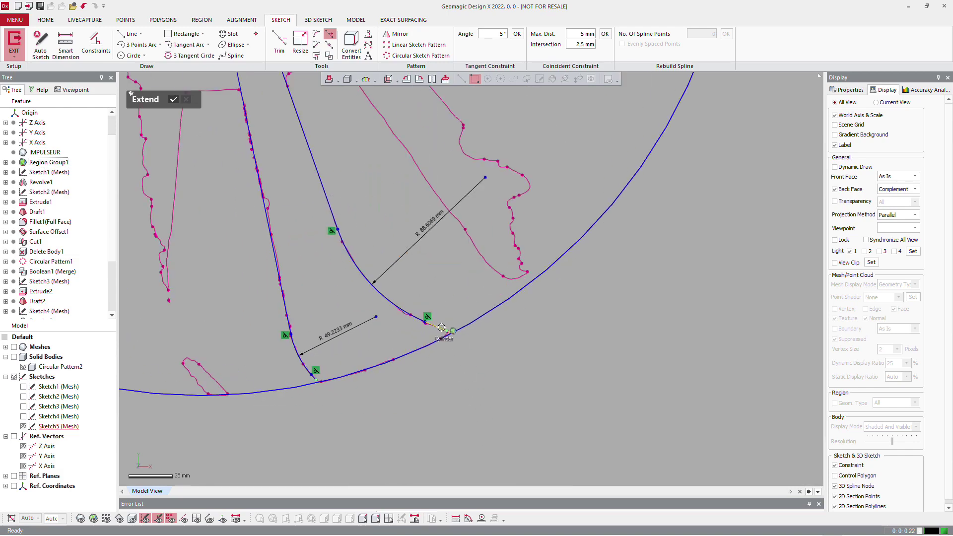
pyautogui.click(441, 327)
pyautogui.scroll(-3, 410, 425)
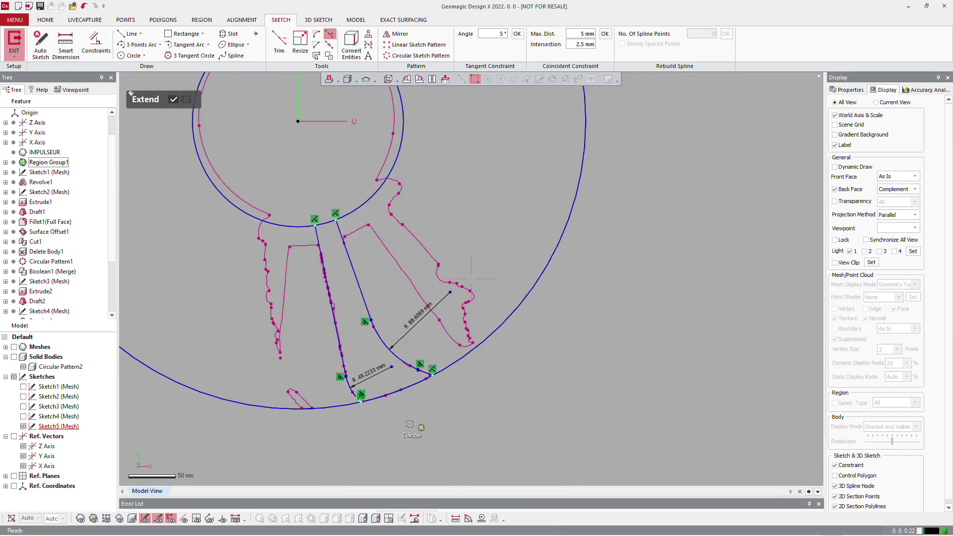
# Trim away the parts of both circles outside the blade outline to leave a closed profile, and finish the sketch
pyautogui.scroll(-3, 410, 425)
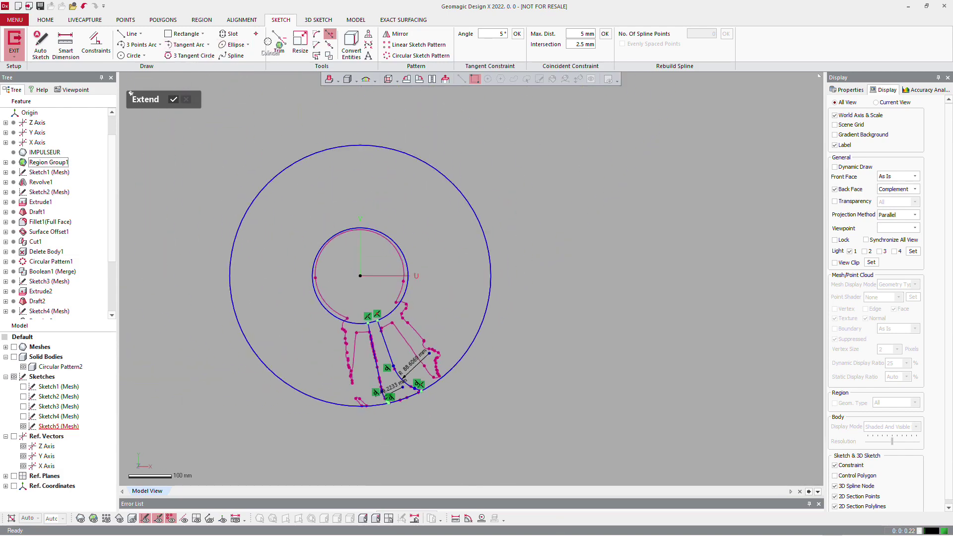
pyautogui.click(279, 44)
pyautogui.moveTo(270, 275); pyautogui.dragTo(351, 261)
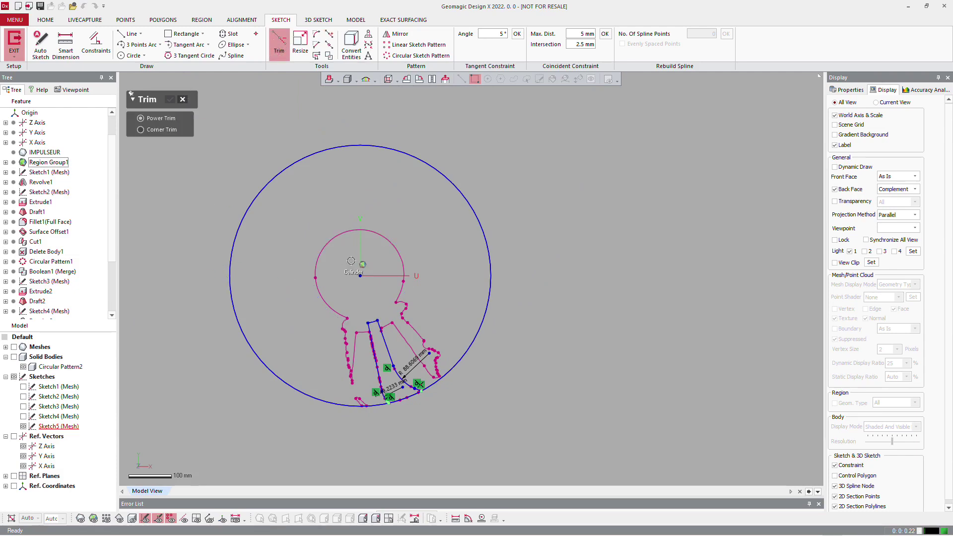
pyautogui.click(239, 231)
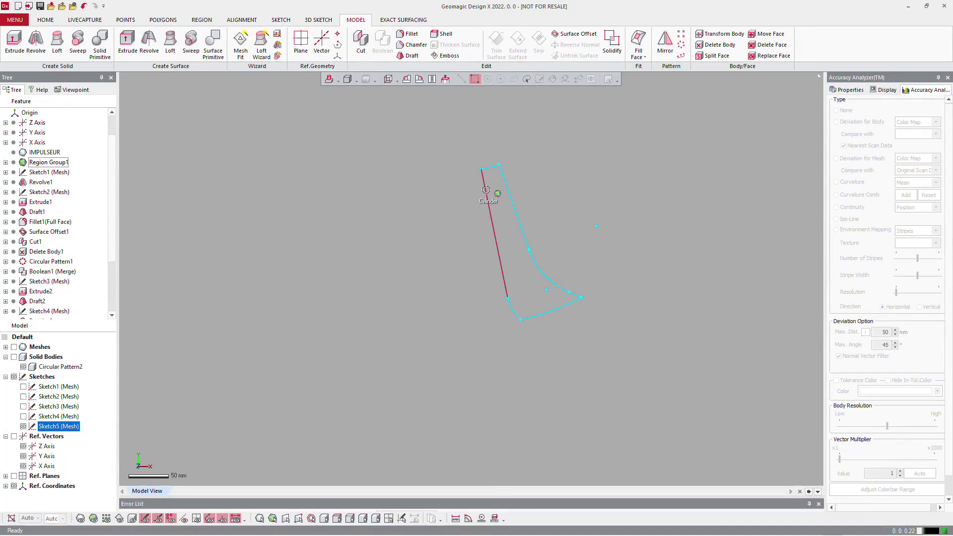
# Start a solid extrusion of the closed blade profile with the Z Axis as its custom direction
pyautogui.rightClick(486, 190)
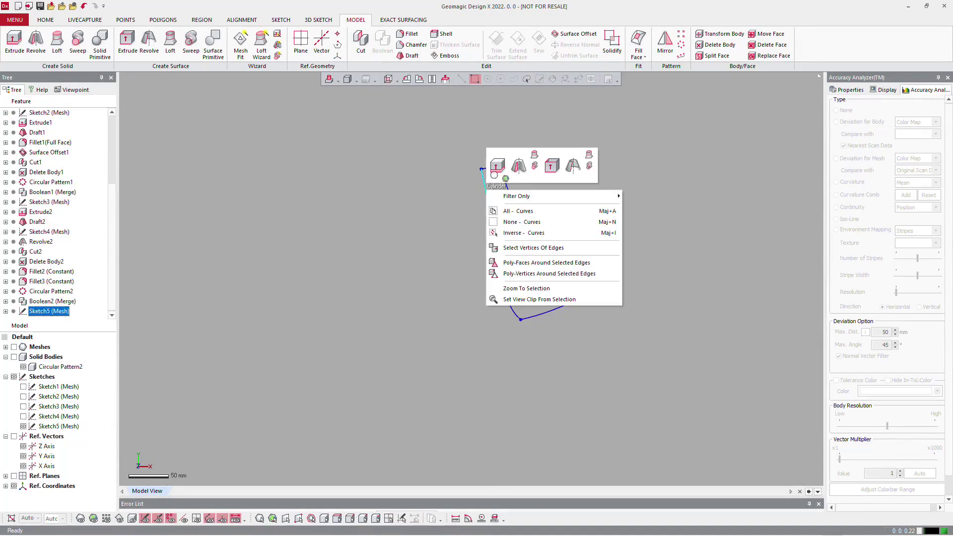
pyautogui.click(498, 167)
pyautogui.moveTo(451, 222); pyautogui.dragTo(445, 356, button='right')
pyautogui.hotkey('ctrl', '1')
pyautogui.moveTo(464, 281); pyautogui.dragTo(605, 159, button='right')
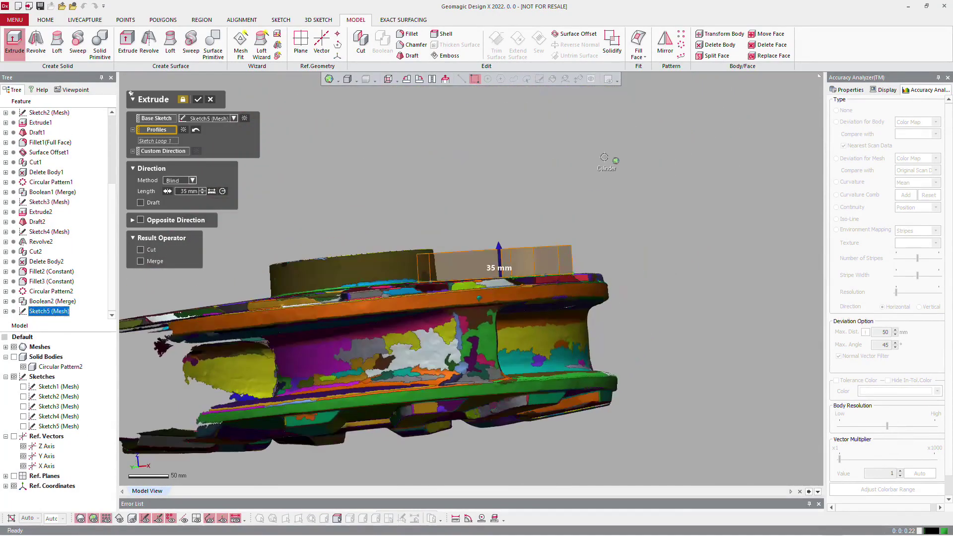
pyautogui.moveTo(538, 266); pyautogui.dragTo(642, 269, button='right')
pyautogui.scroll(4, 581, 287)
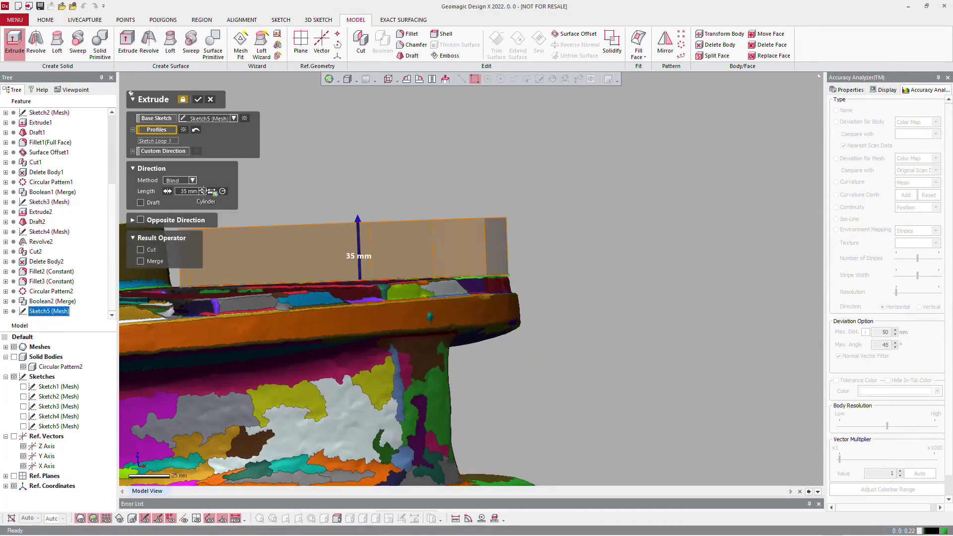
pyautogui.click(172, 151)
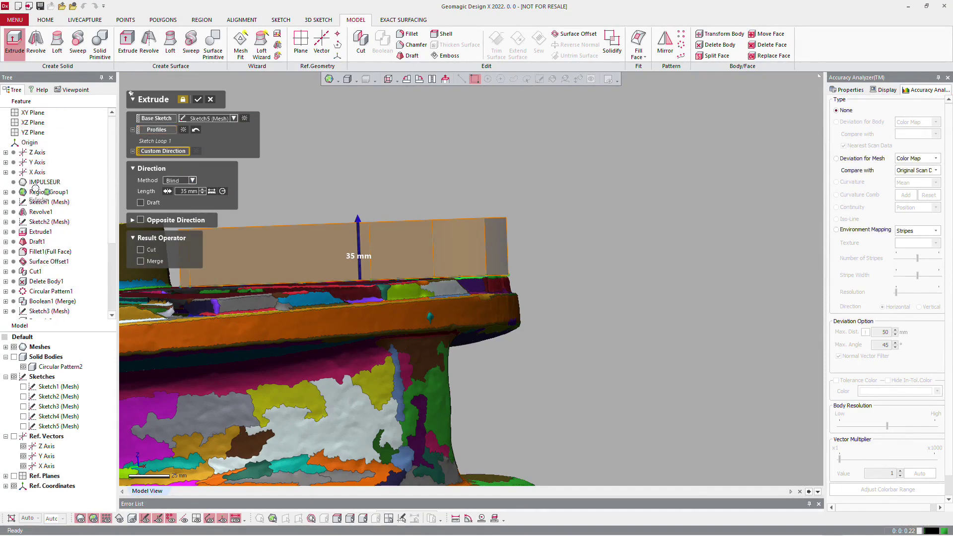
pyautogui.click(36, 152)
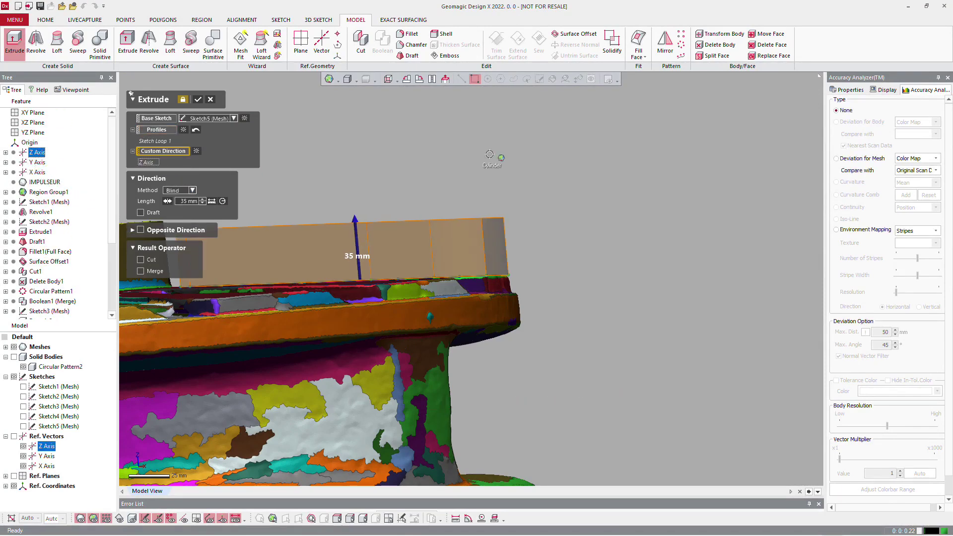
pyautogui.moveTo(494, 156); pyautogui.dragTo(576, 210, button='right')
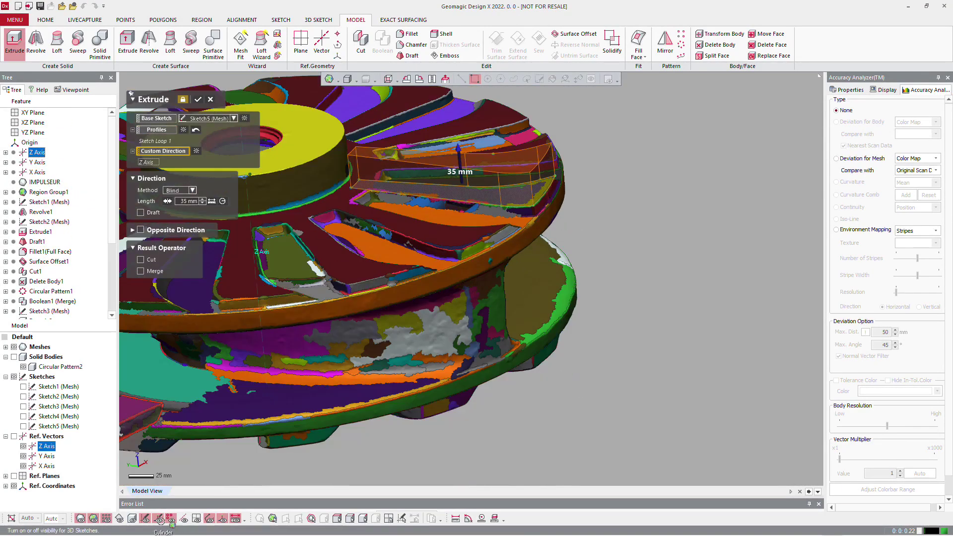
# Show the solid body and hide the scan mesh and its regions
pyautogui.click(131, 517)
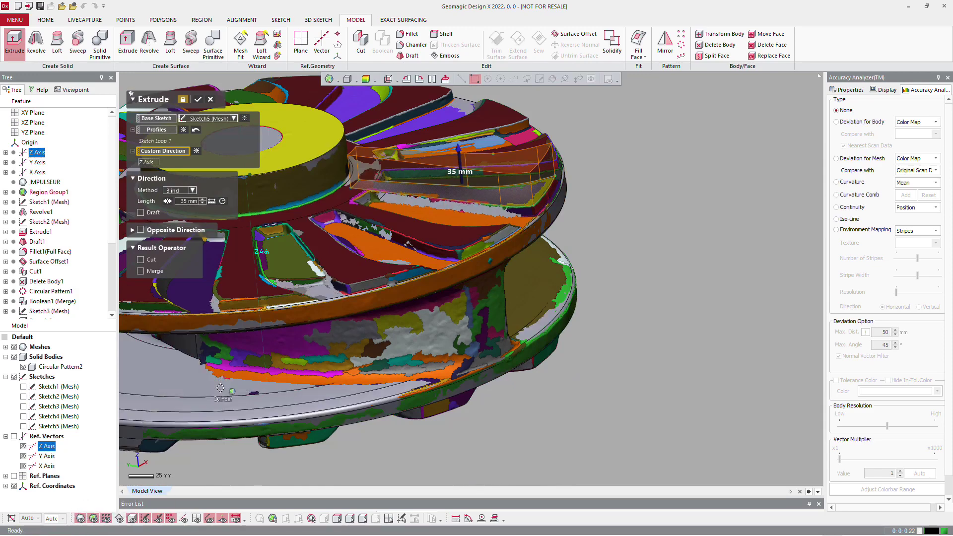
pyautogui.click(93, 519)
pyautogui.click(81, 519)
pyautogui.moveTo(314, 301); pyautogui.dragTo(323, 244, button='right')
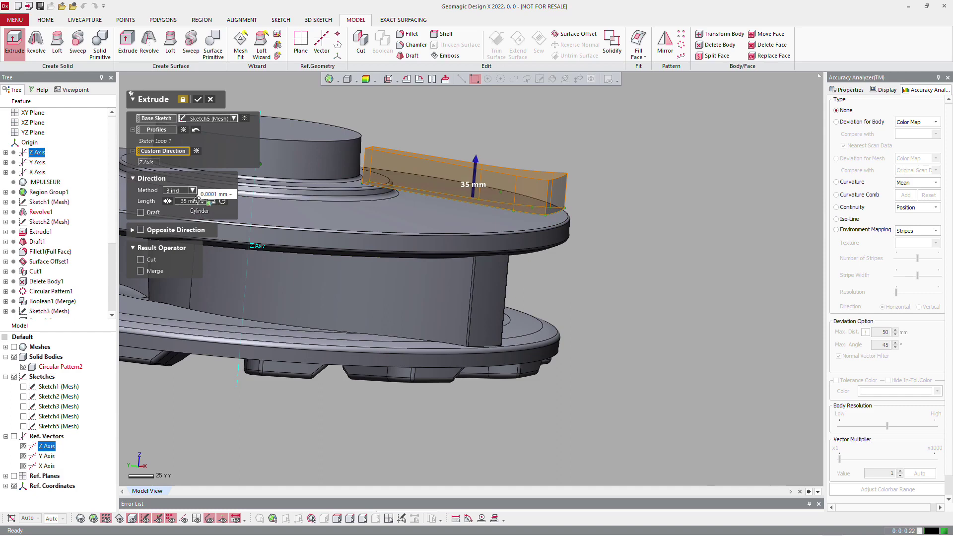
# Extrude the blade profile with the Up To Surface method, ending on the hub-side face of the impeller disc
pyautogui.doubleClick(198, 200)
pyautogui.click(193, 191)
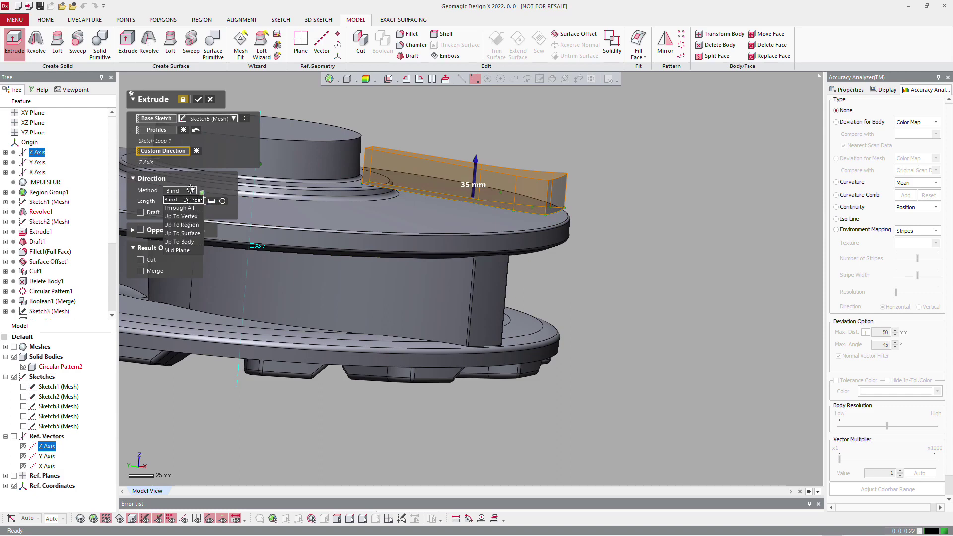
pyautogui.click(193, 232)
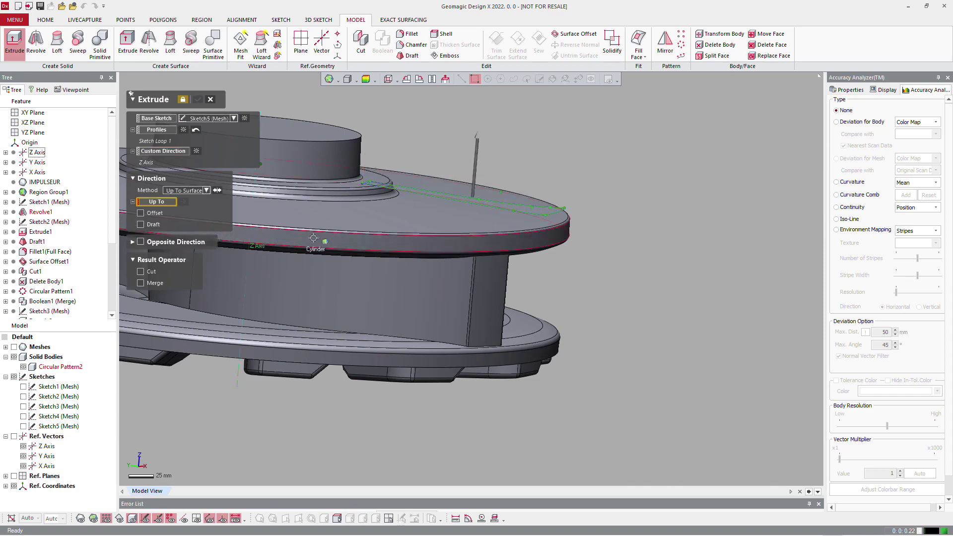
pyautogui.moveTo(489, 223)
pyautogui.mouseDown(button='right')
pyautogui.moveTo(487, 266)
pyautogui.moveTo(481, 244)
pyautogui.moveTo(423, 223)
pyautogui.moveTo(385, 226)
pyautogui.moveTo(355, 251)
pyautogui.moveTo(350, 242)
pyautogui.mouseUp(button='right')
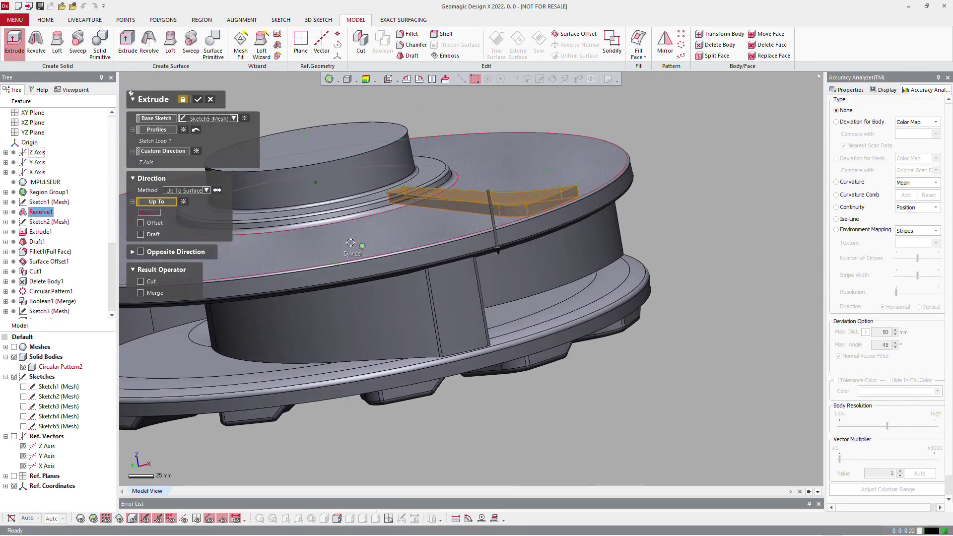
pyautogui.moveTo(478, 214)
pyautogui.mouseDown(button='right')
pyautogui.moveTo(472, 274)
pyautogui.moveTo(506, 226)
pyautogui.moveTo(544, 204)
pyautogui.moveTo(533, 213)
pyautogui.mouseUp(button='right')
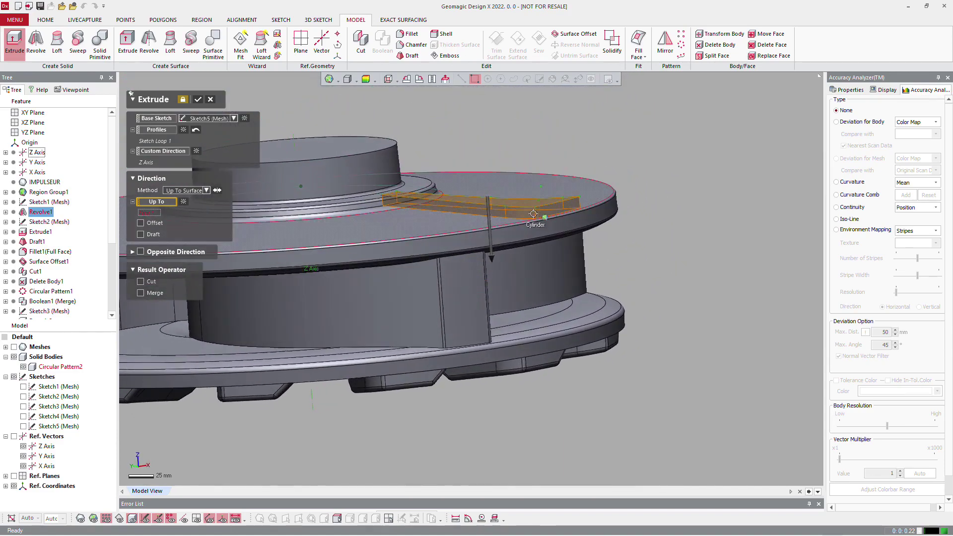
pyautogui.moveTo(389, 219); pyautogui.dragTo(428, 214, button='right')
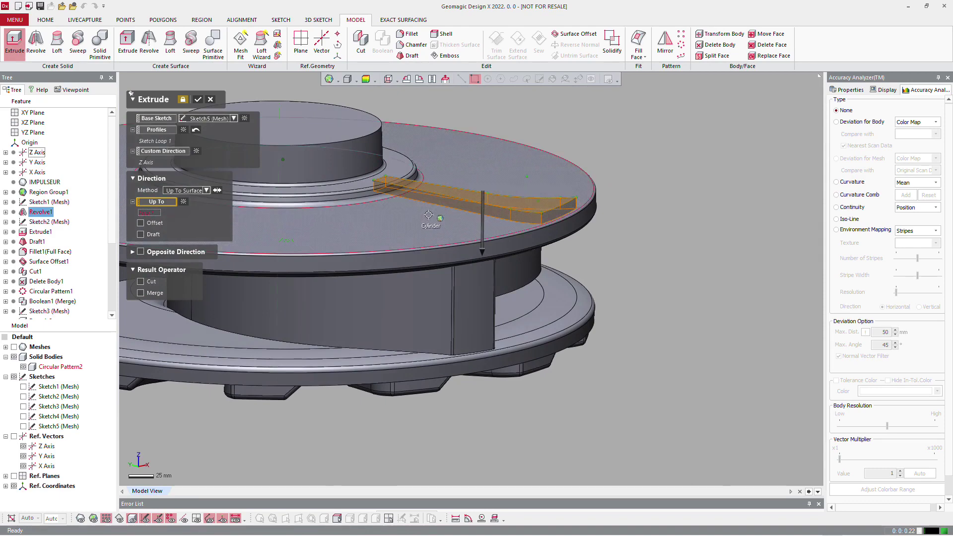
pyautogui.click(428, 215)
pyautogui.click(198, 98)
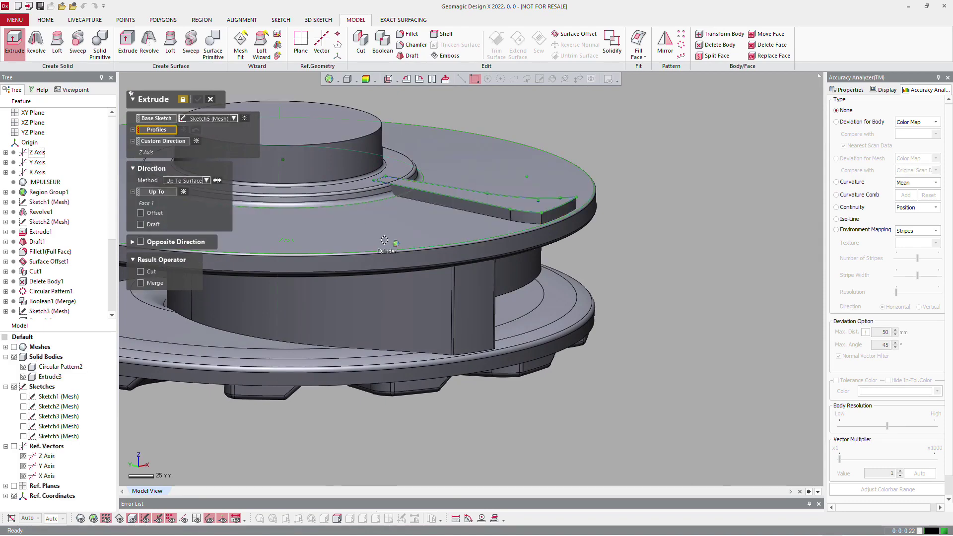
pyautogui.moveTo(538, 247); pyautogui.dragTo(441, 399, button='right')
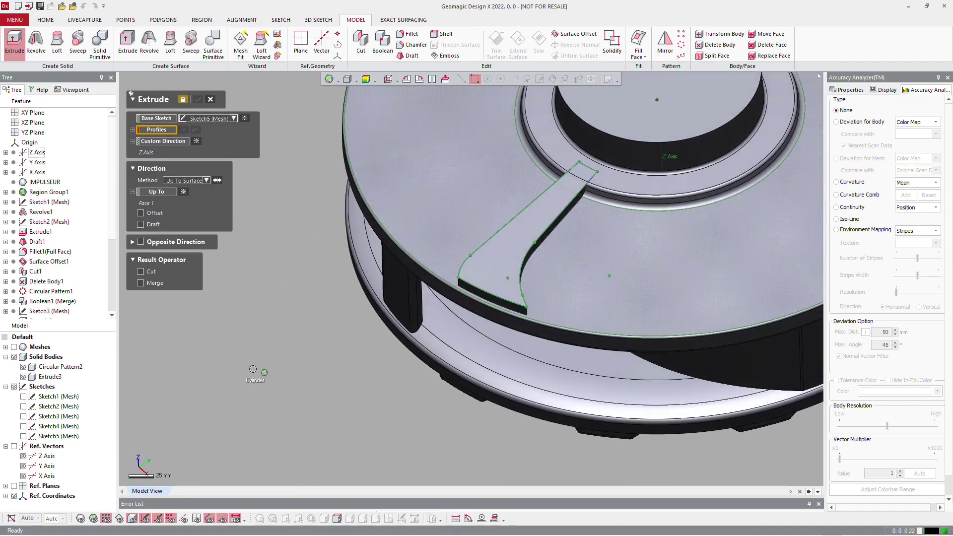
pyautogui.press('Escape')
# Set up a Parting Line Draft on the new blade with its top face as the pull direction
pyautogui.moveTo(600, 330); pyautogui.dragTo(632, 265, button='right')
pyautogui.scroll(5, 600, 162)
pyautogui.moveTo(553, 200); pyautogui.dragTo(466, 265, button='right')
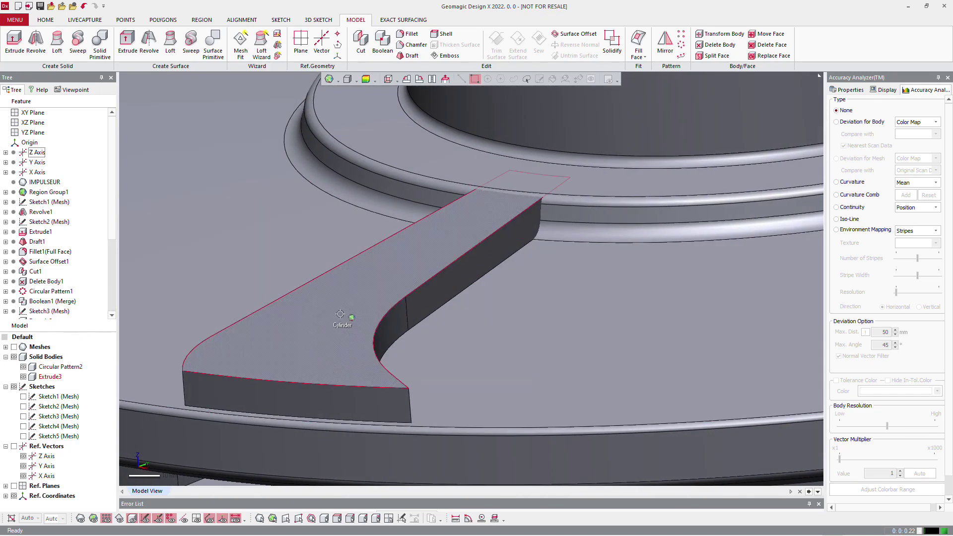
pyautogui.scroll(-3, 30, 308)
pyautogui.scroll(-1, 23, 309)
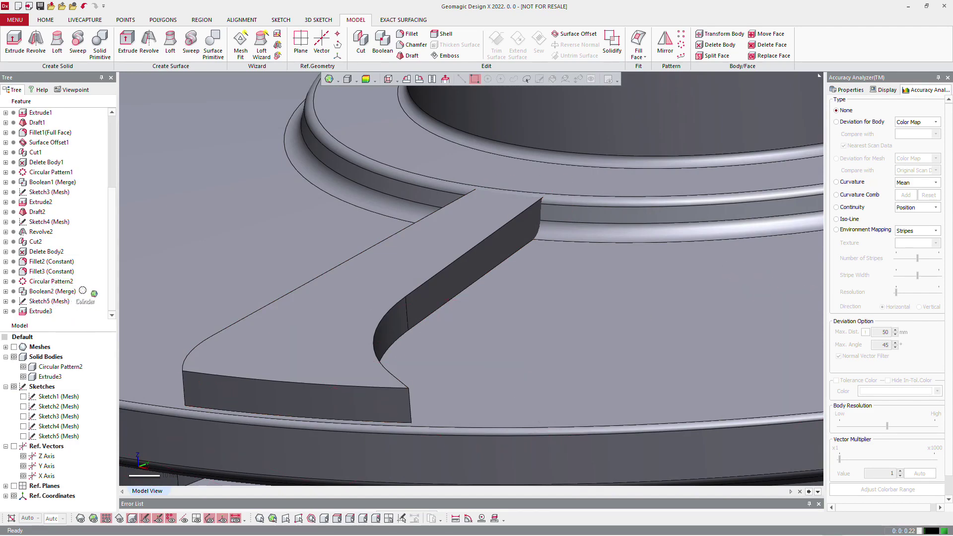
pyautogui.scroll(-2, 407, 360)
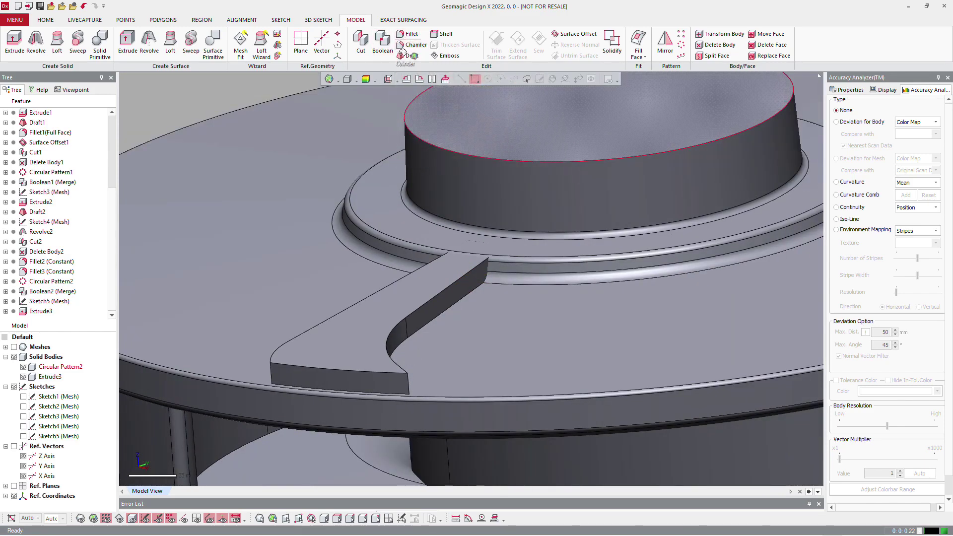
pyautogui.click(407, 55)
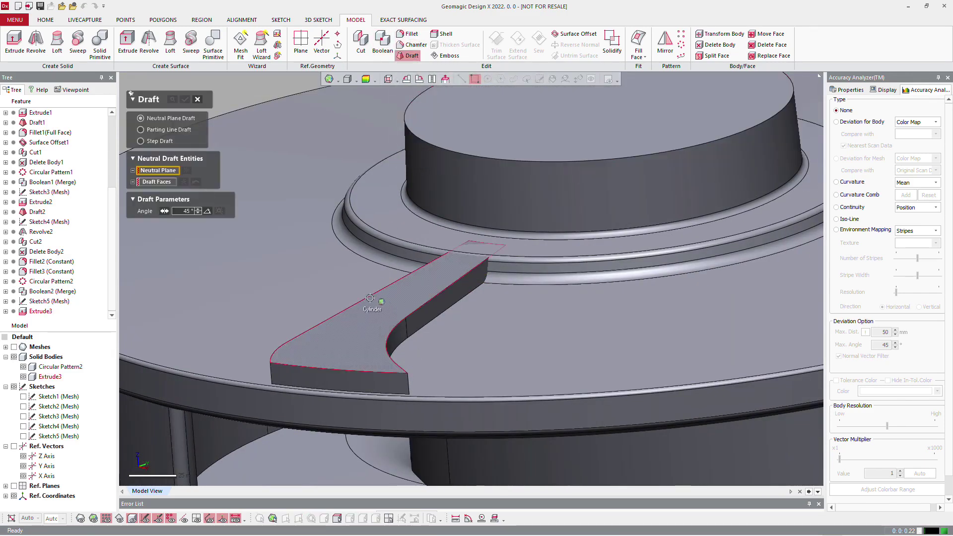
pyautogui.click(169, 129)
pyautogui.click(366, 335)
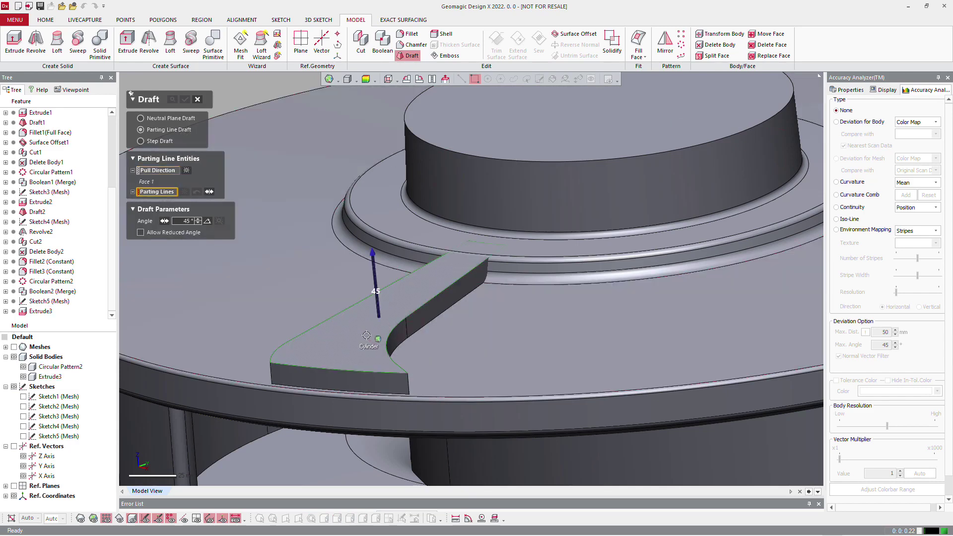
pyautogui.moveTo(366, 335); pyautogui.dragTo(232, 343, button='right')
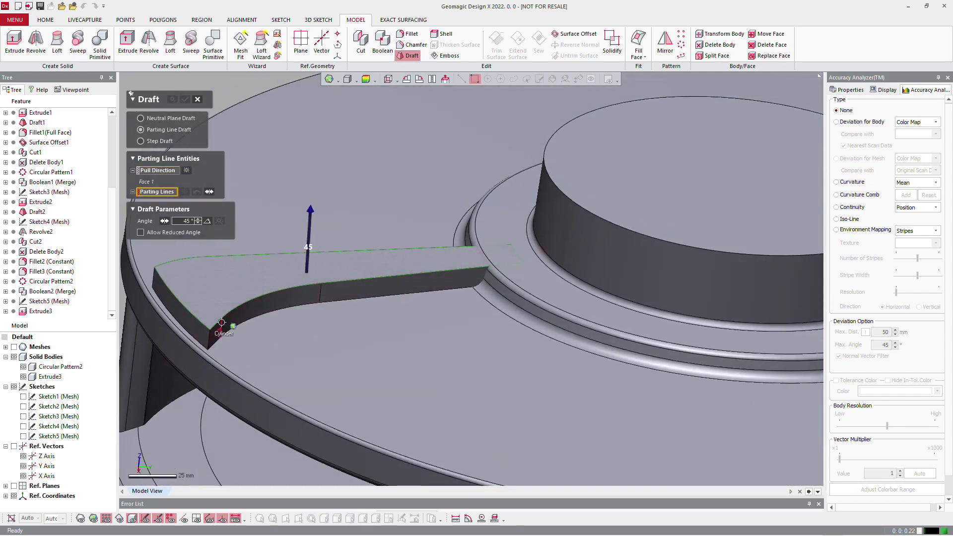
# Draft the blade's concave side by 45° using its short flared, curved and straight top edges as parting lines
pyautogui.scroll(4, 214, 328)
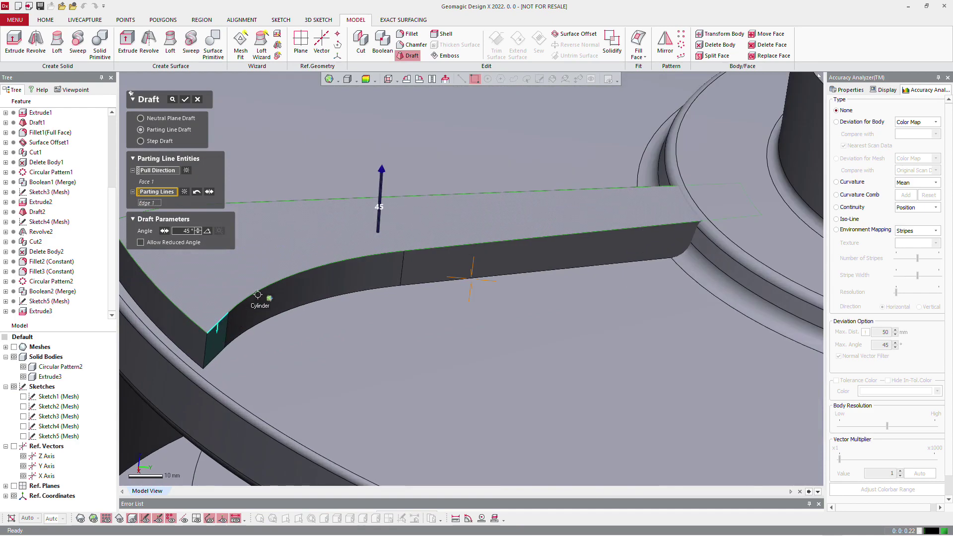
pyautogui.click(258, 293)
pyautogui.click(381, 259)
pyautogui.click(459, 248)
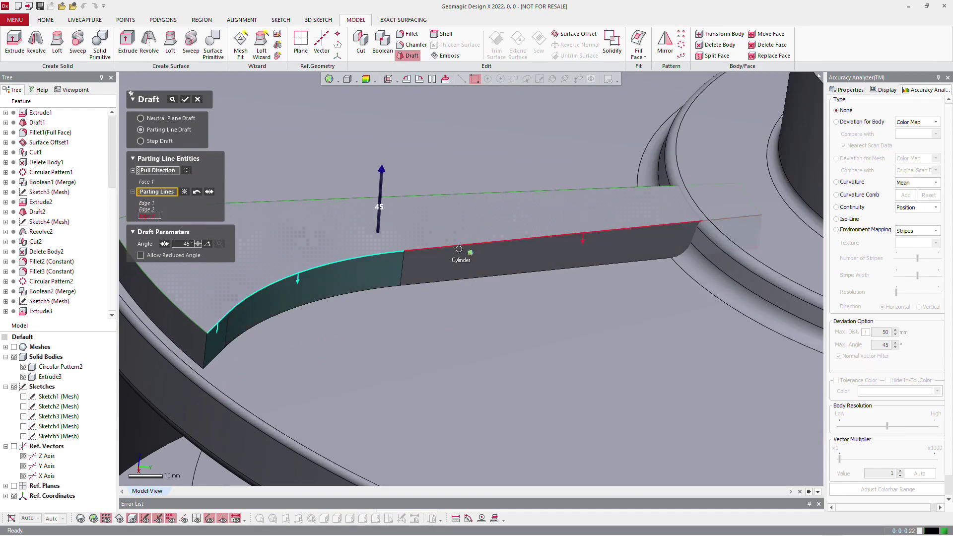
pyautogui.click(185, 98)
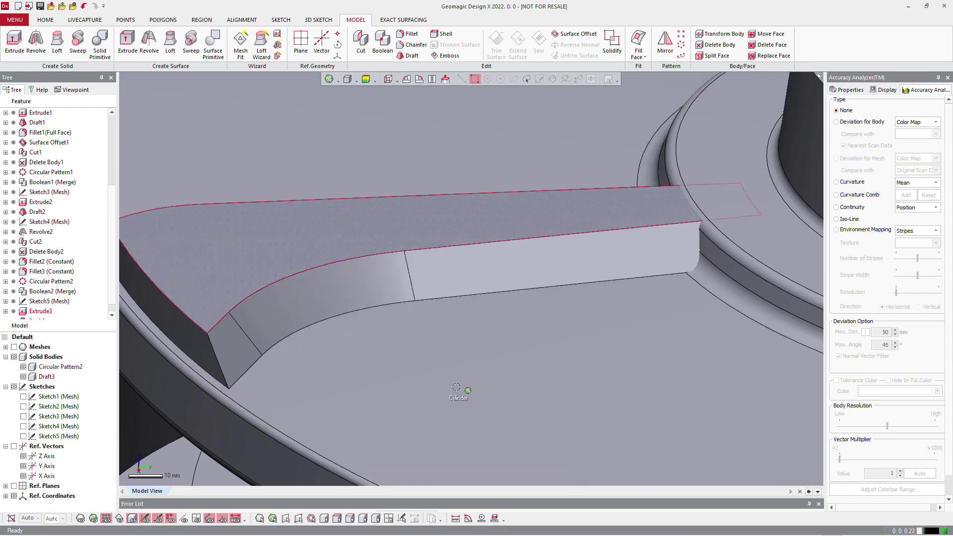
pyautogui.scroll(-3, 404, 406)
pyautogui.scroll(-2, 405, 406)
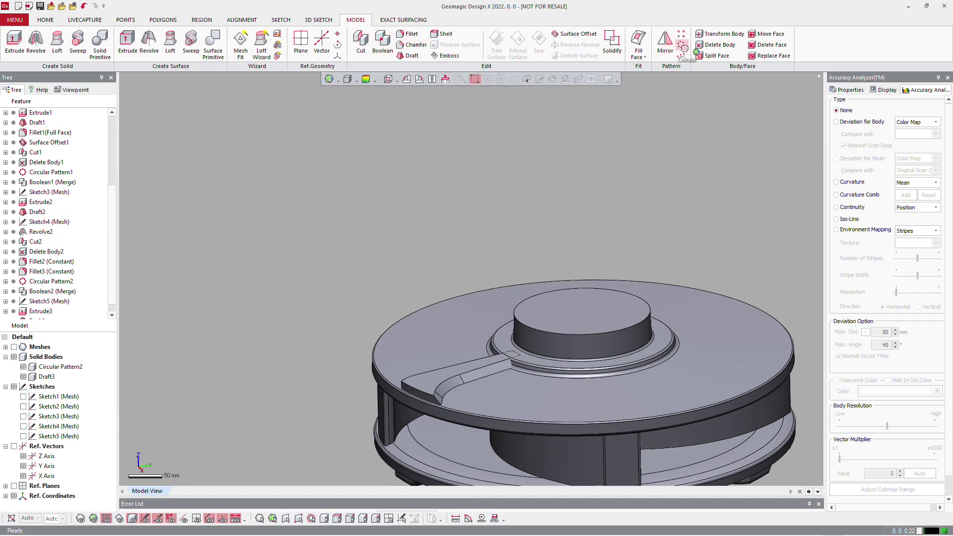
# Set up a circular pattern of the drafted blade body around the Z axis
pyautogui.click(681, 45)
pyautogui.click(449, 381)
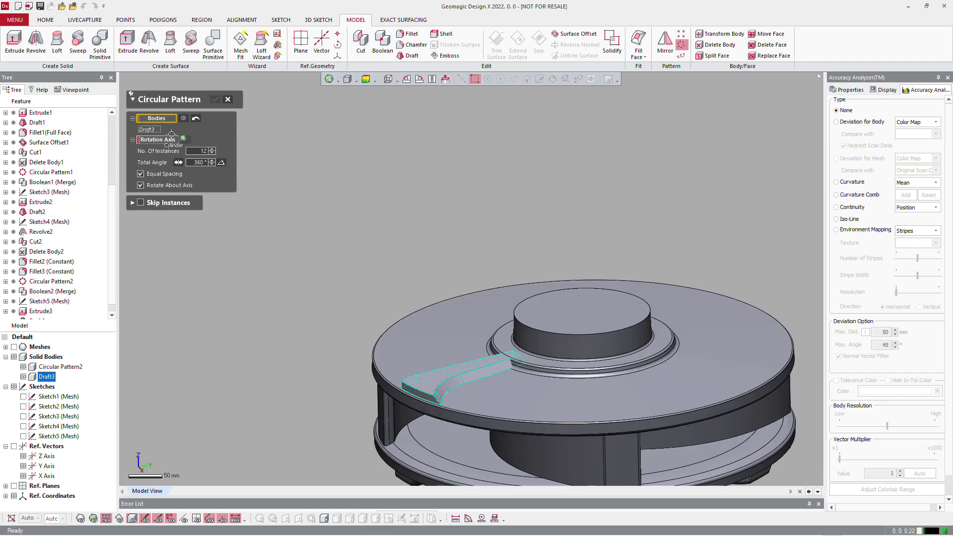
pyautogui.click(167, 140)
pyautogui.scroll(4, 33, 183)
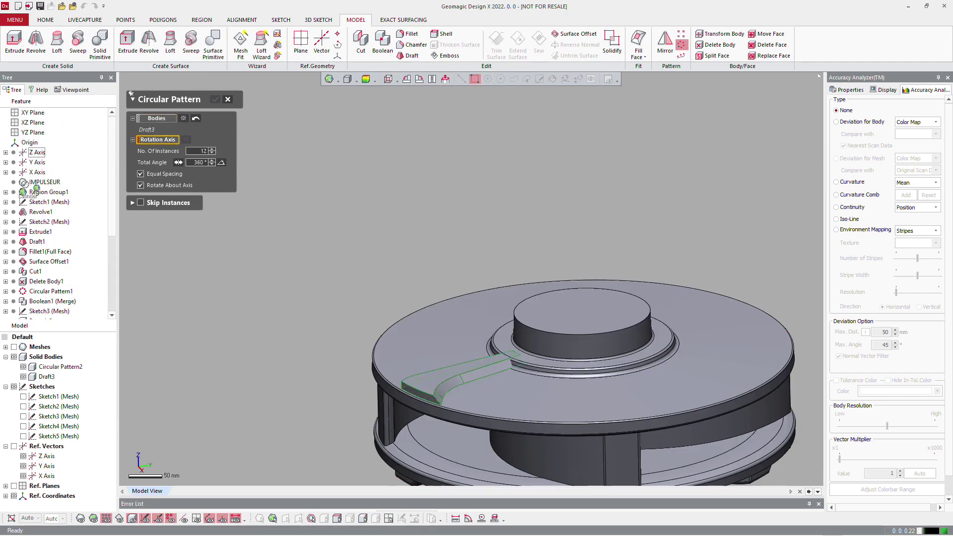
pyautogui.click(31, 152)
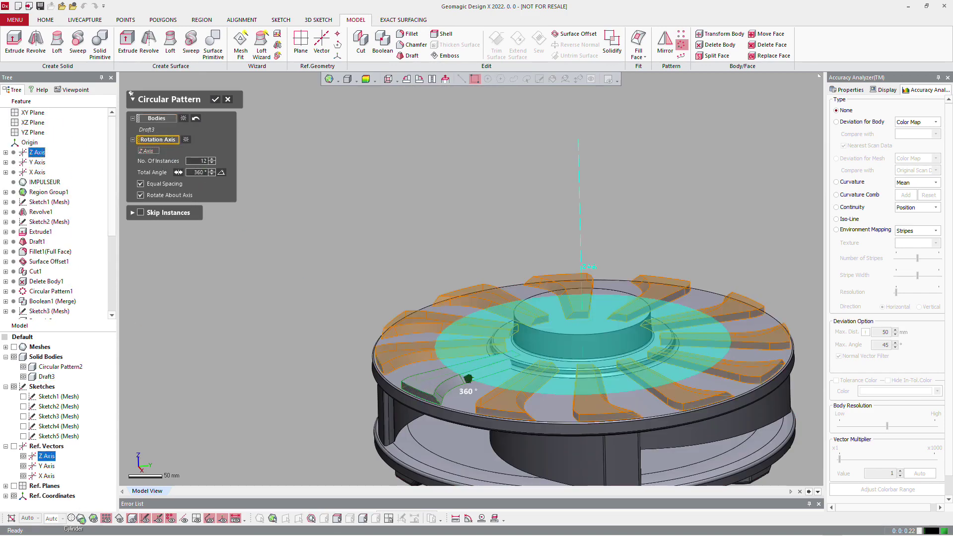
# Pattern the blade as 15 equally spaced instances over 360°, matching the count to the displayed scan mesh
pyautogui.click(94, 518)
pyautogui.scroll(5, 427, 354)
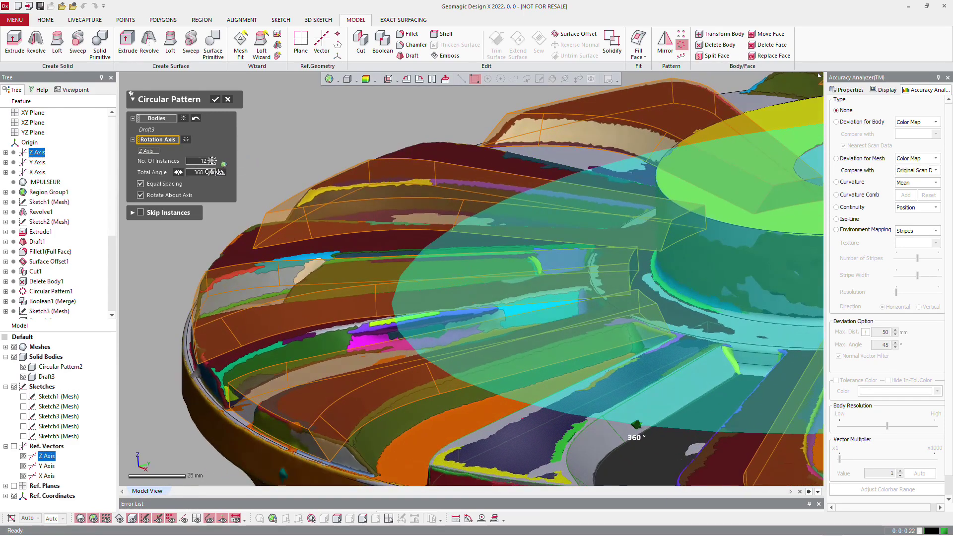
pyautogui.scroll(1, 212, 160)
pyautogui.scroll(1, 212, 160)
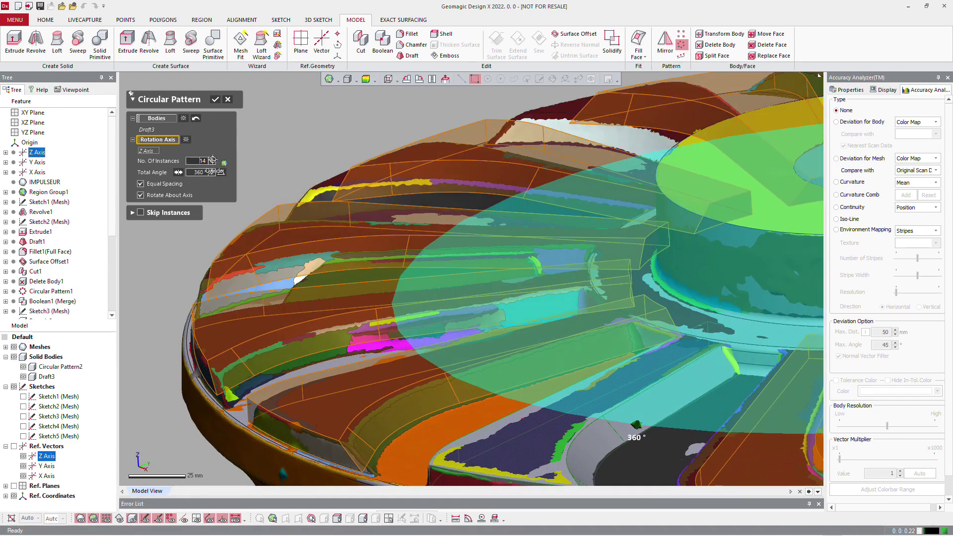
pyautogui.scroll(1, 213, 159)
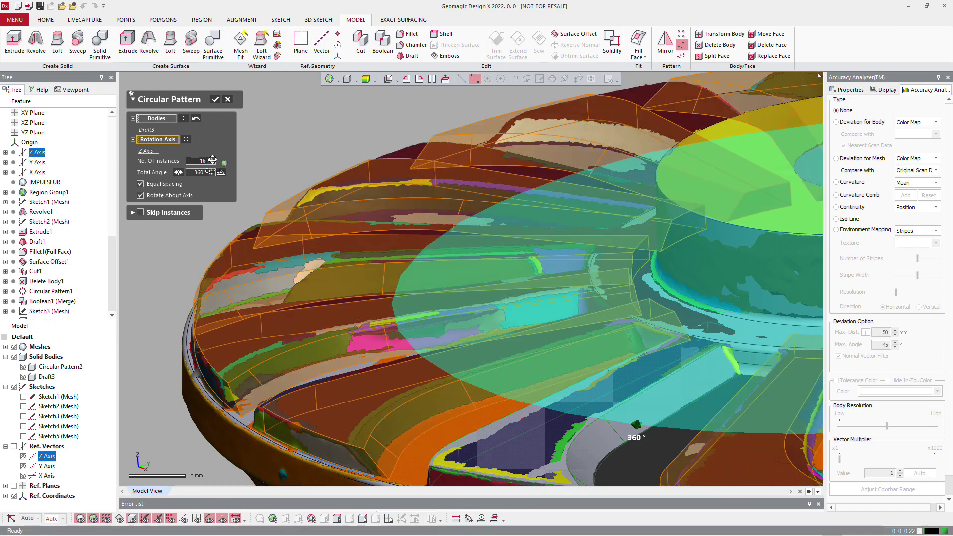
pyautogui.moveTo(546, 253); pyautogui.dragTo(714, 228, button='right')
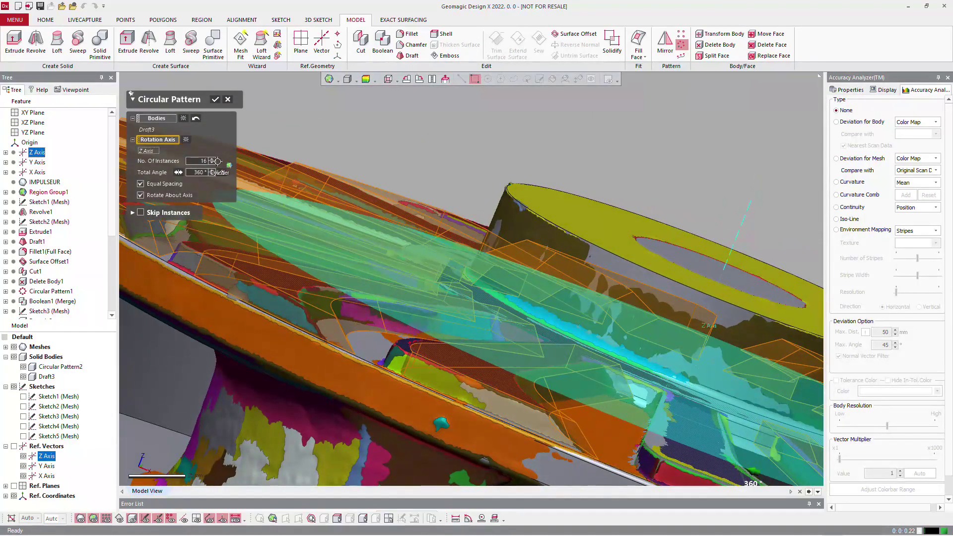
pyautogui.scroll(-1, 213, 161)
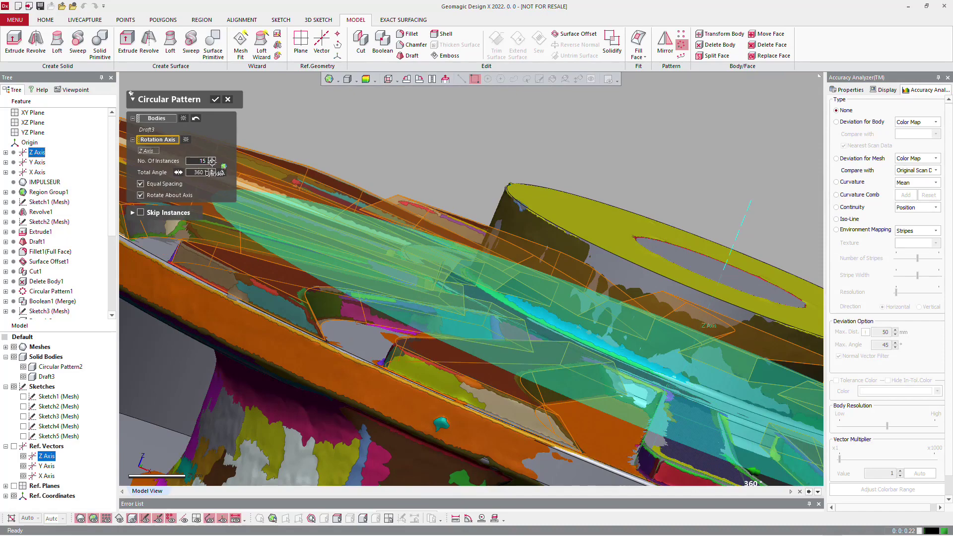
pyautogui.click(217, 99)
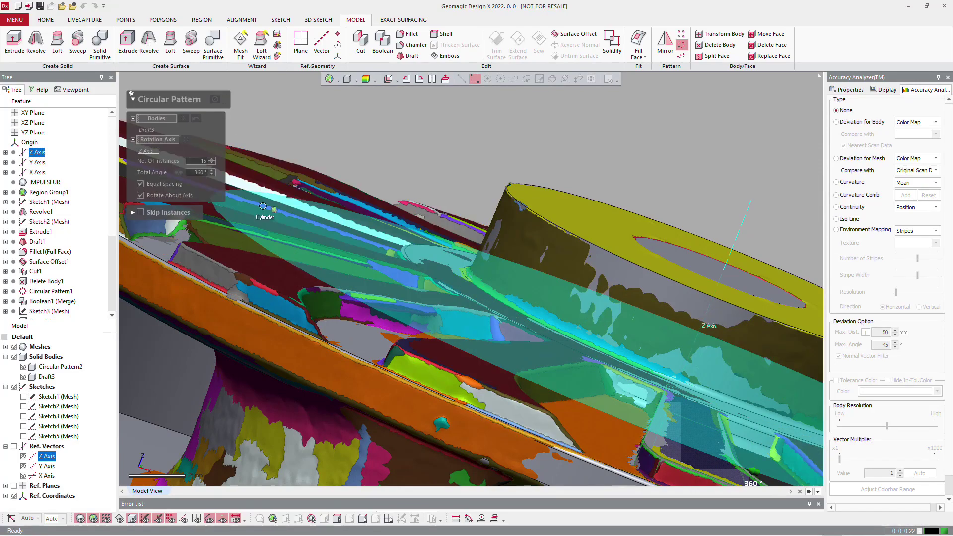
# Hide the scan mesh and its regions, leaving only the solid bodies with the patterned blades
pyautogui.scroll(-7, 348, 248)
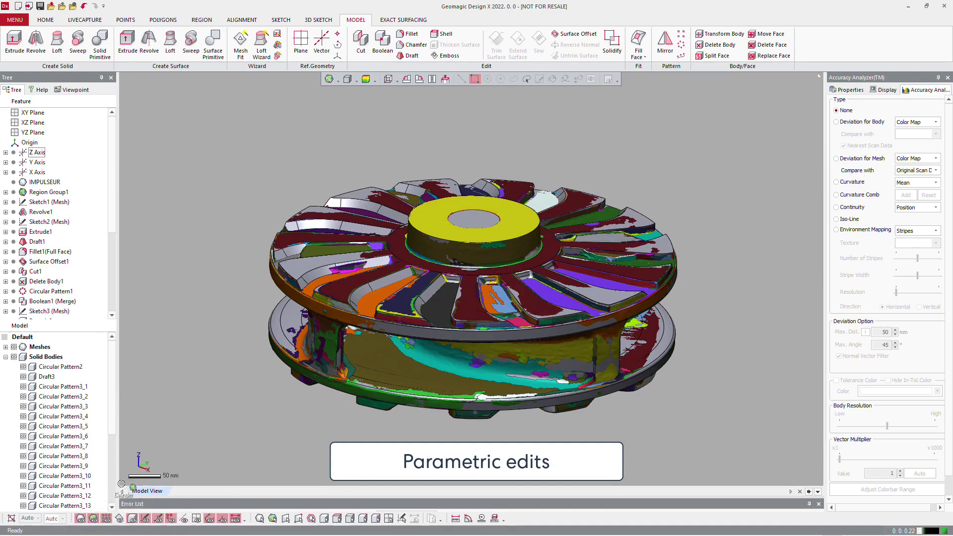
pyautogui.click(81, 521)
pyautogui.moveTo(473, 263); pyautogui.dragTo(430, 307, button='right')
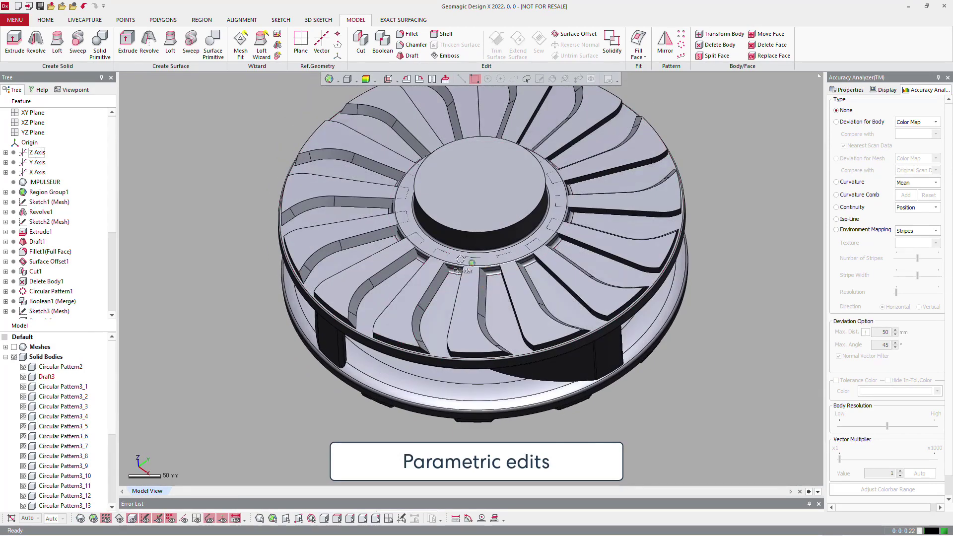
pyautogui.moveTo(459, 261); pyautogui.dragTo(403, 228, button='right')
pyautogui.scroll(3, 404, 229)
pyautogui.click(411, 33)
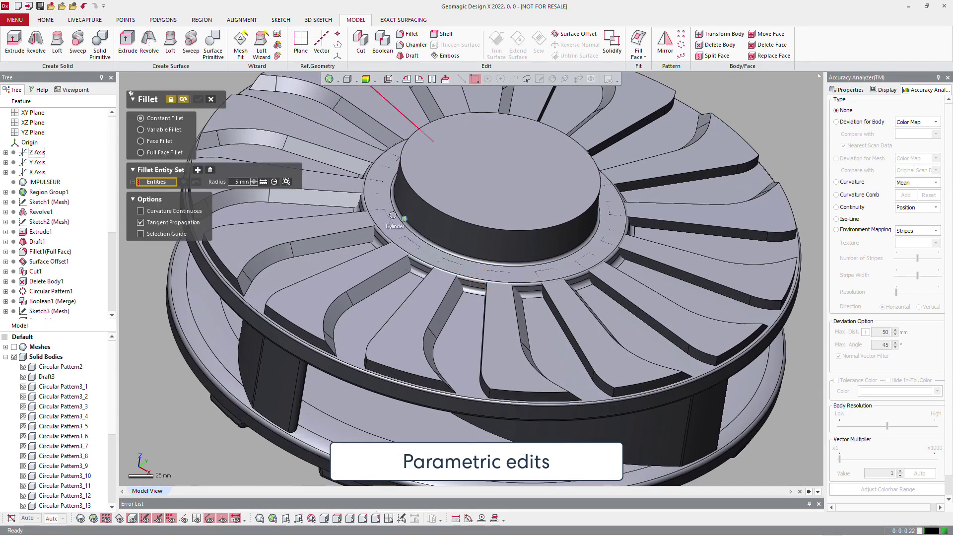
pyautogui.click(407, 325)
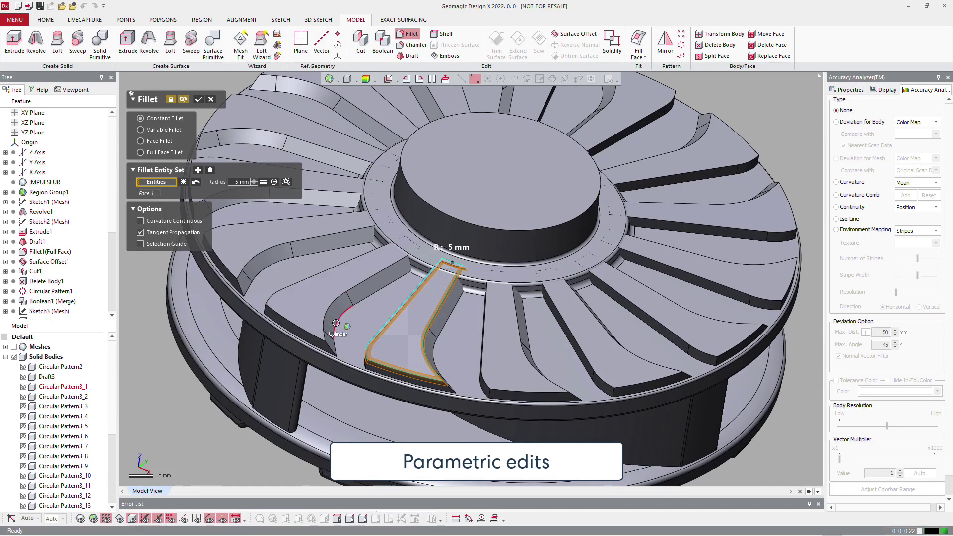
pyautogui.press('Escape')
pyautogui.click(461, 288)
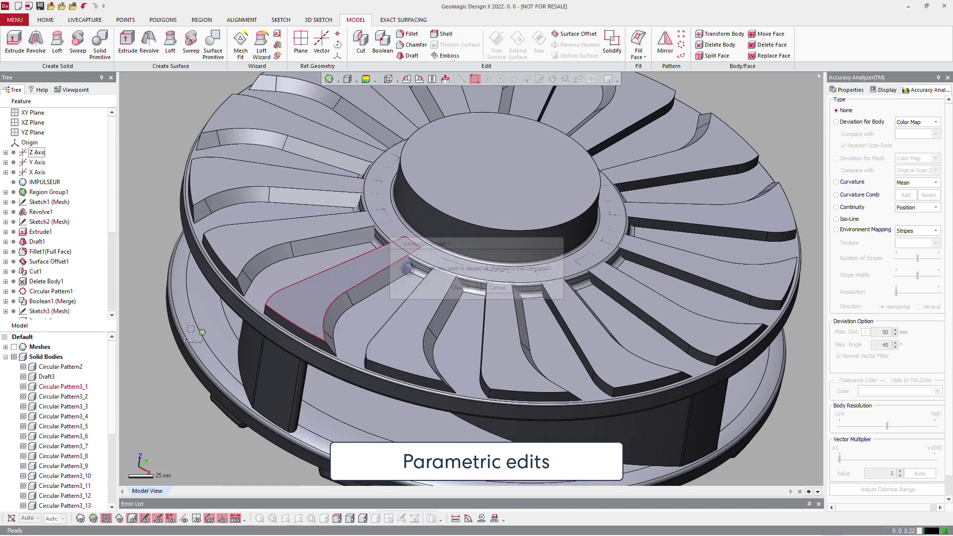
# Roll the feature history back to just before the hub-side blades' circular pattern
pyautogui.scroll(-5, 44, 307)
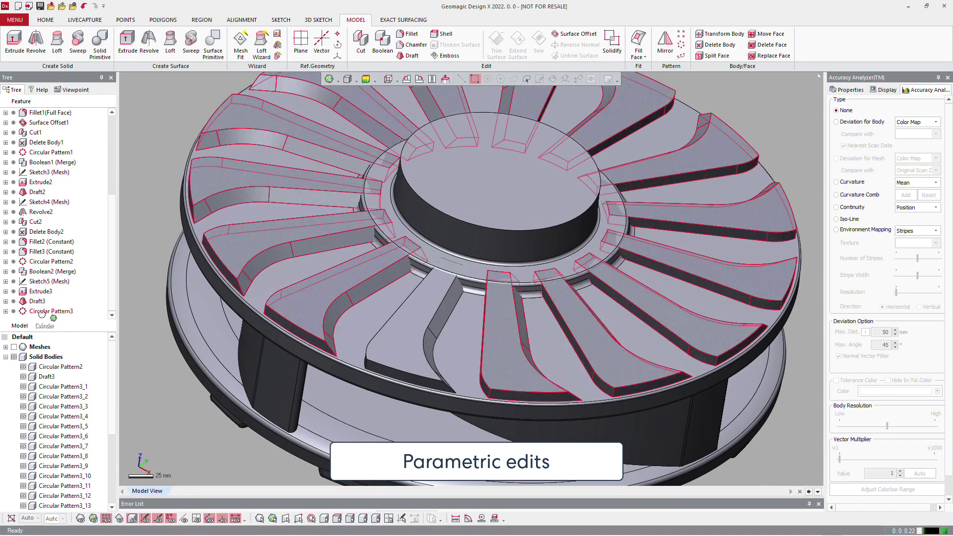
pyautogui.rightClick(41, 311)
pyautogui.click(94, 356)
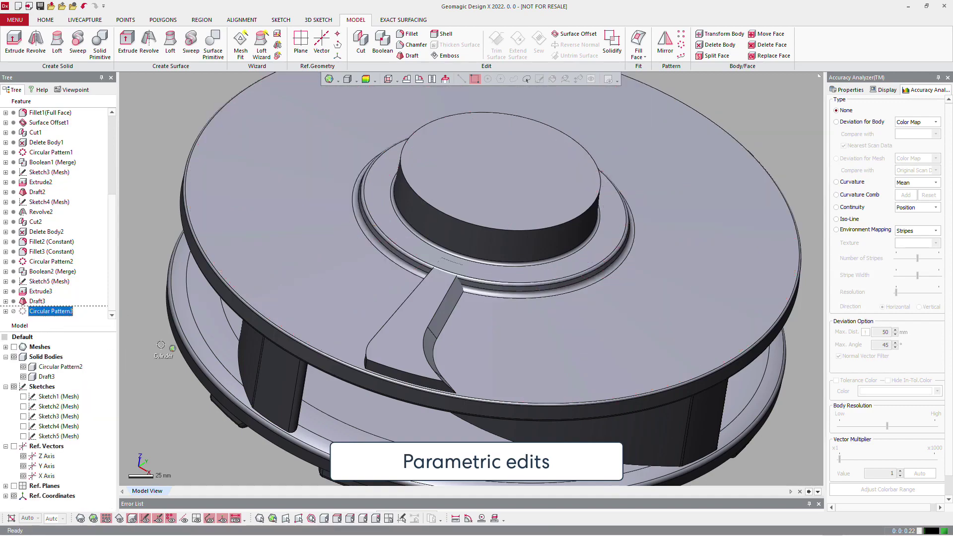
# Add a 5 mm constant fillet to the blade's long undrafted top edge and its outer-end top edge
pyautogui.click(412, 34)
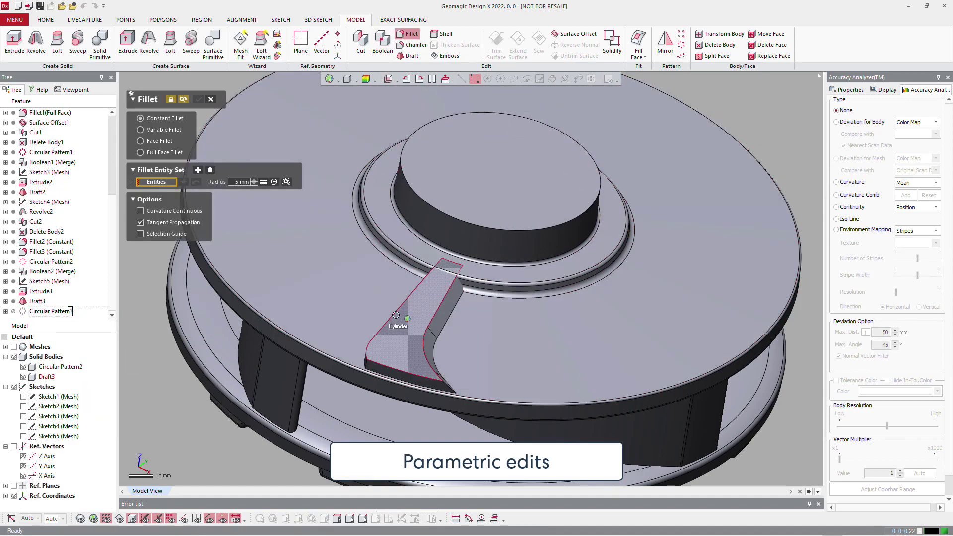
pyautogui.moveTo(407, 339); pyautogui.dragTo(357, 328, button='right')
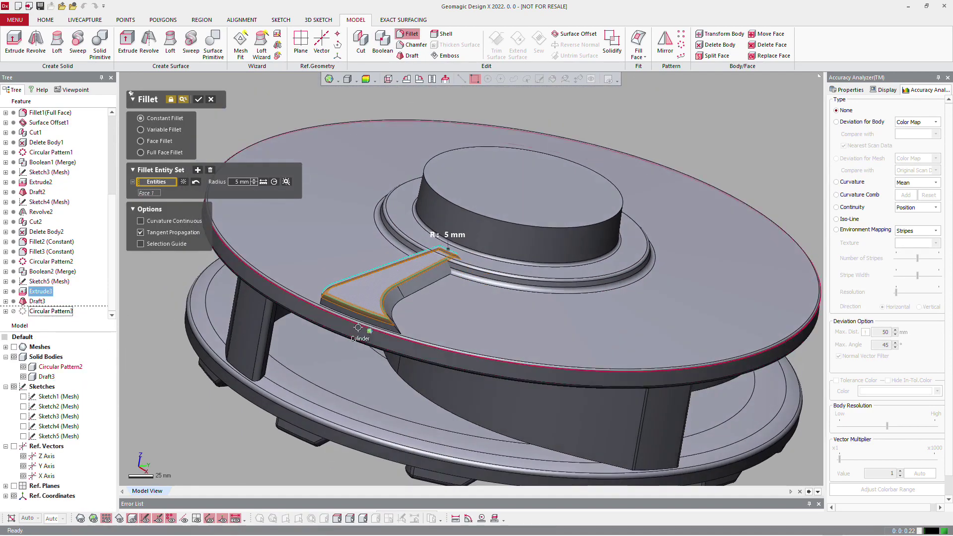
pyautogui.scroll(3, 366, 332)
pyautogui.click(418, 333)
pyautogui.moveTo(418, 332); pyautogui.dragTo(215, 118, button='right')
pyautogui.click(518, 311)
pyautogui.click(198, 99)
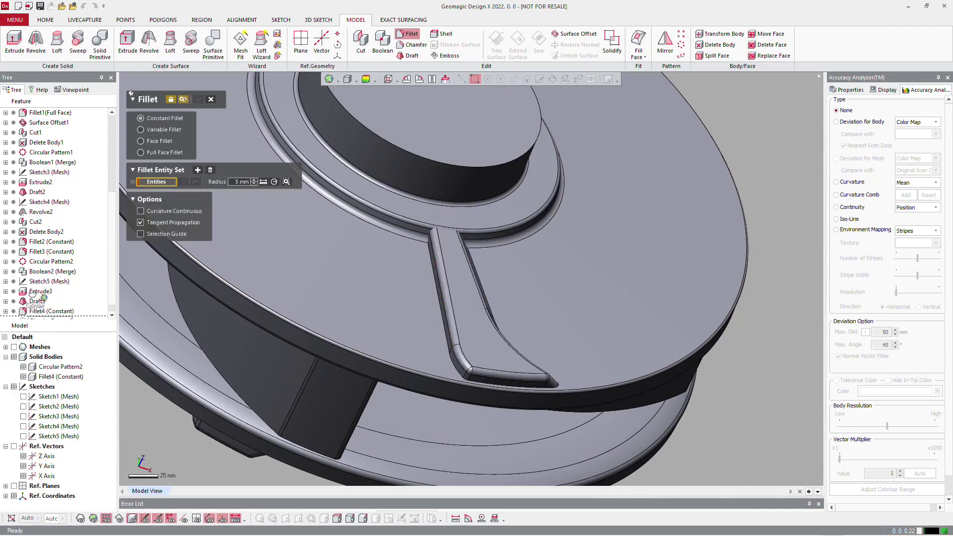
# Roll the feature history forward past the new fillet to rebuild the circular pattern with filleted blades
pyautogui.click(50, 311)
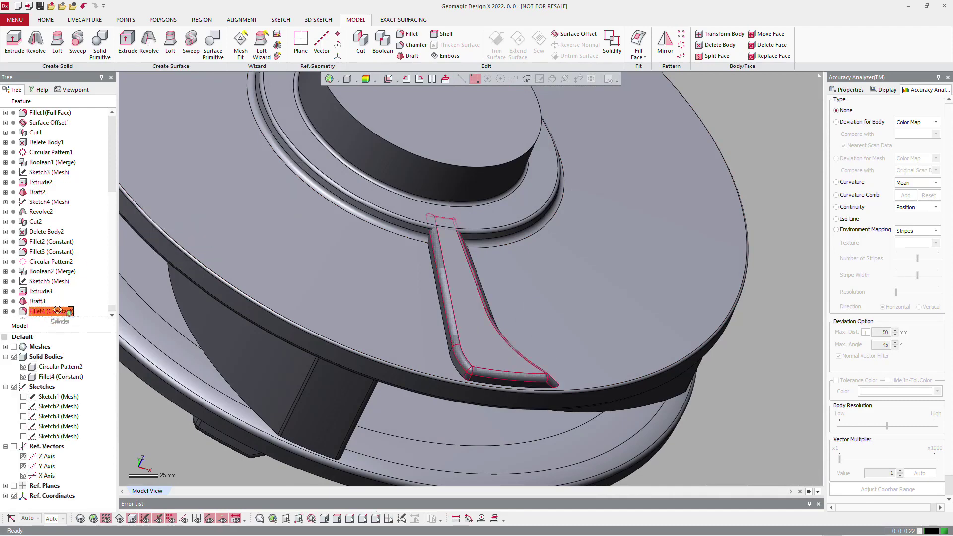
pyautogui.rightClick(57, 311)
pyautogui.click(88, 363)
# Merge the impeller body and all the patterned blades into one solid with a Boolean
pyautogui.scroll(-3, 277, 373)
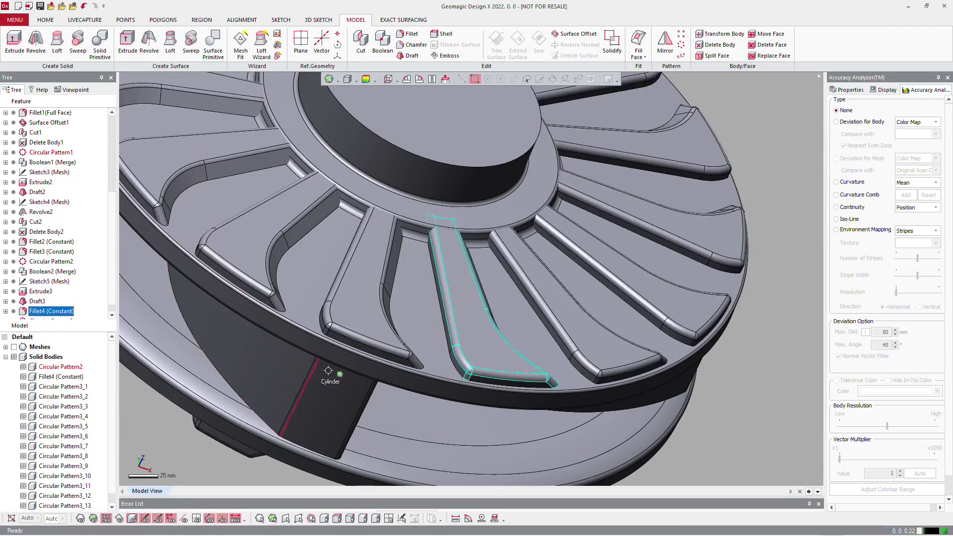
pyautogui.scroll(-2, 324, 379)
pyautogui.click(382, 43)
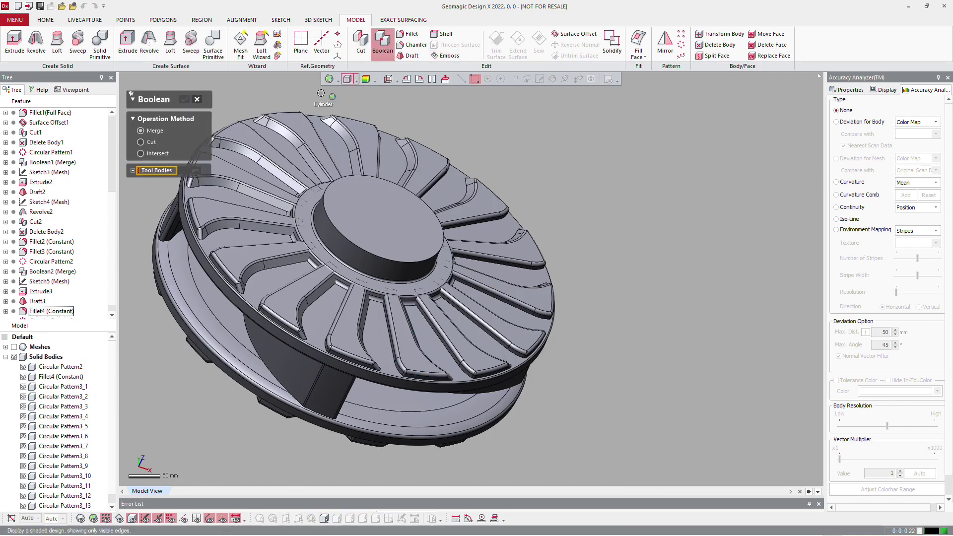
pyautogui.hotkey('ctrl', 'a')
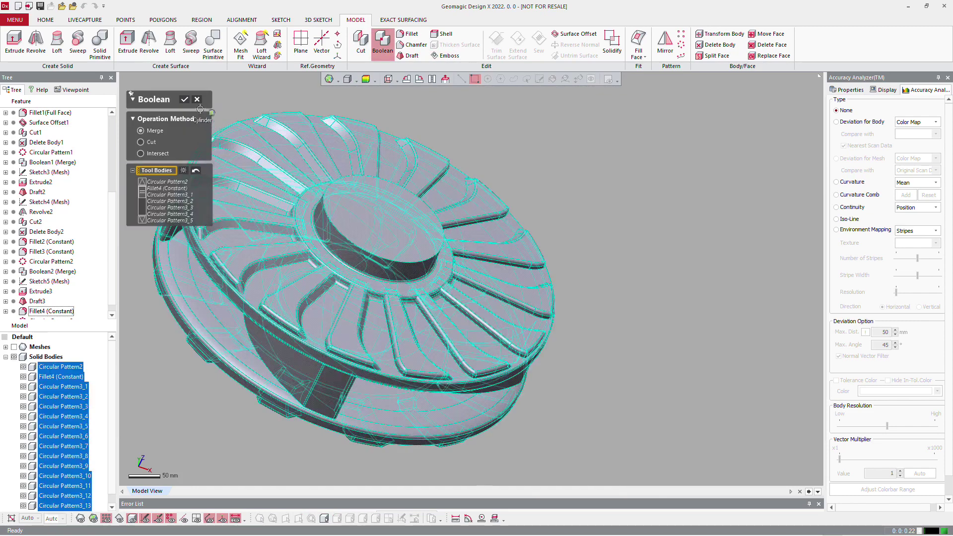
pyautogui.click(184, 98)
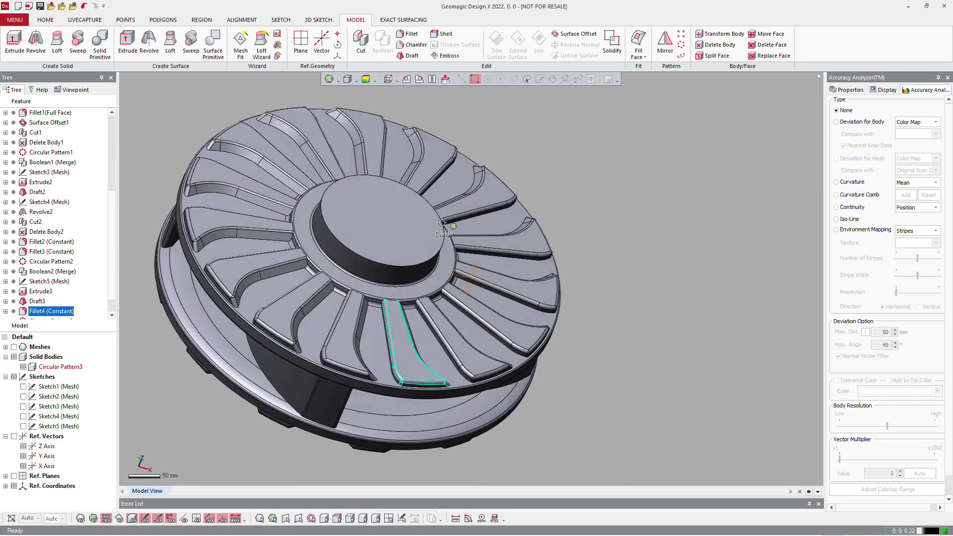
# Examine the merged hub-side blades and show the scan mesh over them for comparison
pyautogui.moveTo(412, 257); pyautogui.dragTo(449, 198, button='right')
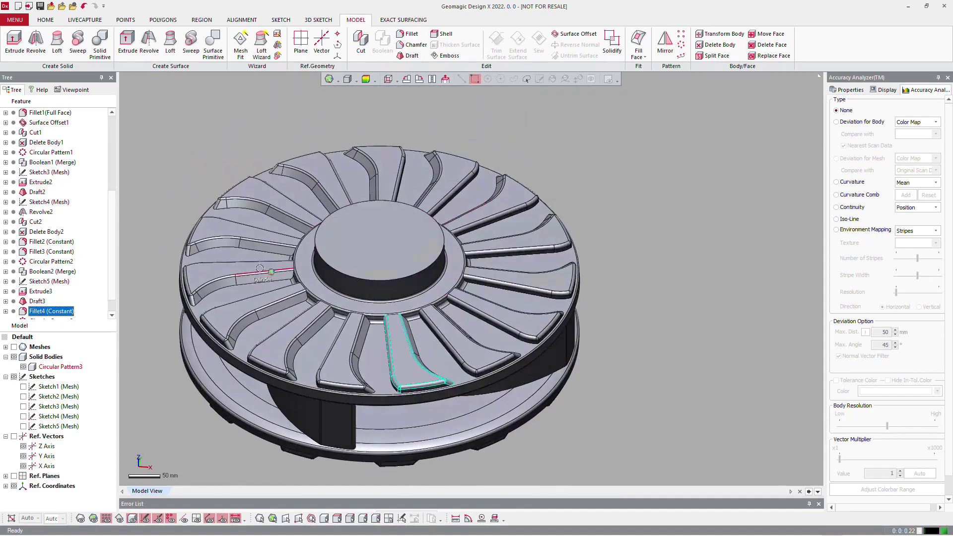
pyautogui.scroll(4, 263, 272)
pyautogui.scroll(3, 280, 300)
pyautogui.moveTo(437, 340); pyautogui.dragTo(414, 309, button='right')
pyautogui.scroll(-2, 415, 309)
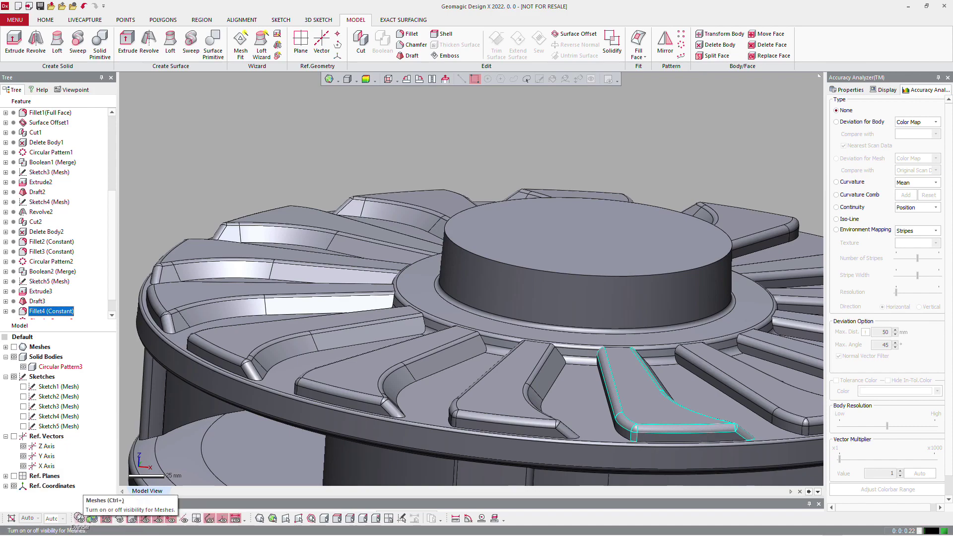
pyautogui.click(78, 517)
pyautogui.moveTo(400, 361); pyautogui.dragTo(363, 362, button='right')
pyautogui.scroll(-4, 363, 362)
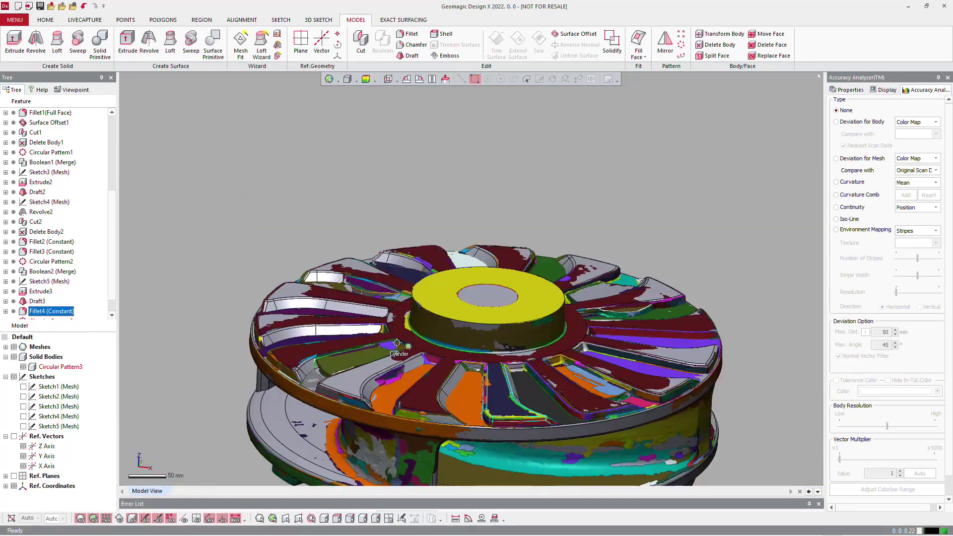
# Start a mesh sketch using the flat end face of the hub as its base plane
pyautogui.scroll(1, 524, 313)
pyautogui.scroll(3, 524, 312)
pyautogui.rightClick(473, 296)
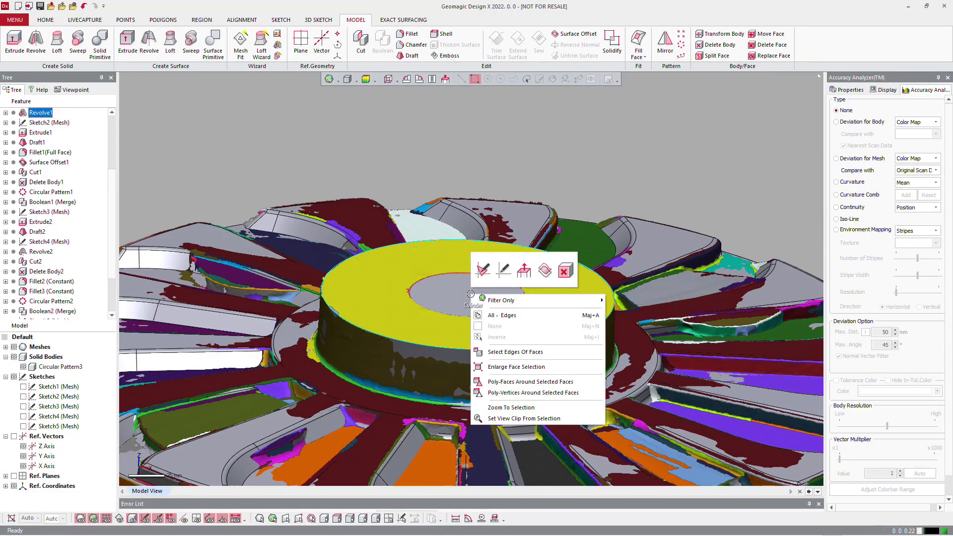
pyautogui.click(483, 270)
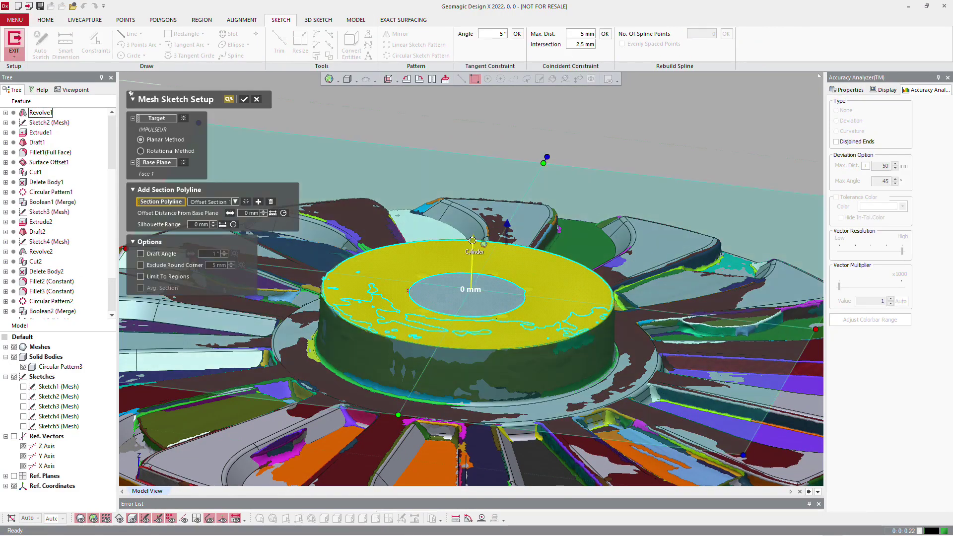
# Set the silhouette range to 3 mm and the section offset to 0 mm, and accept the mesh sketch setup
pyautogui.moveTo(473, 241)
pyautogui.mouseDown()
pyautogui.moveTo(471, 256)
pyautogui.moveTo(472, 243)
pyautogui.mouseUp()
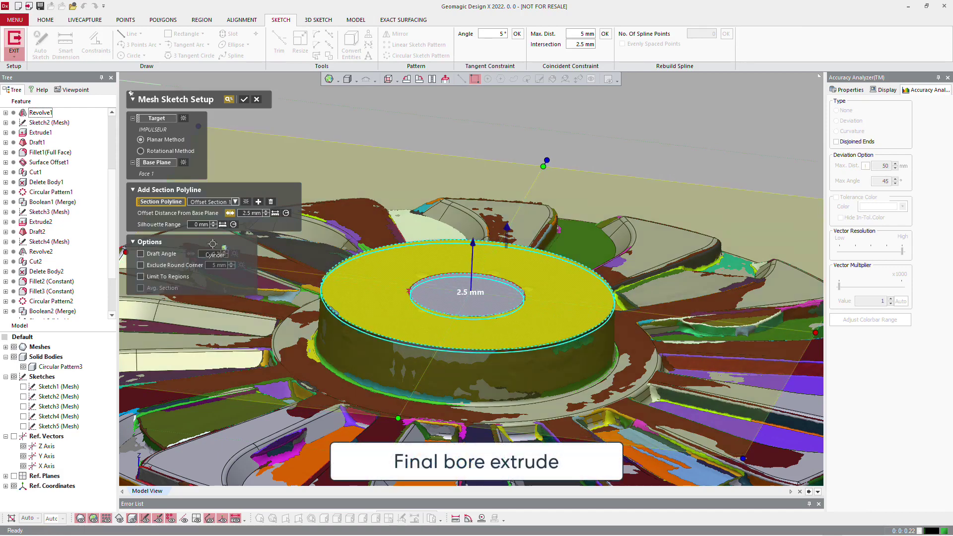
pyautogui.write('3')
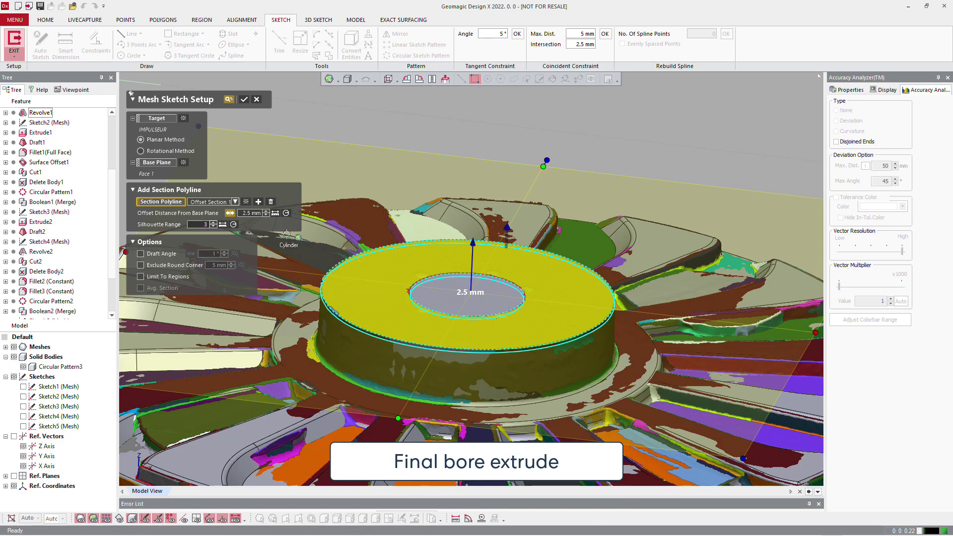
pyautogui.press('Return')
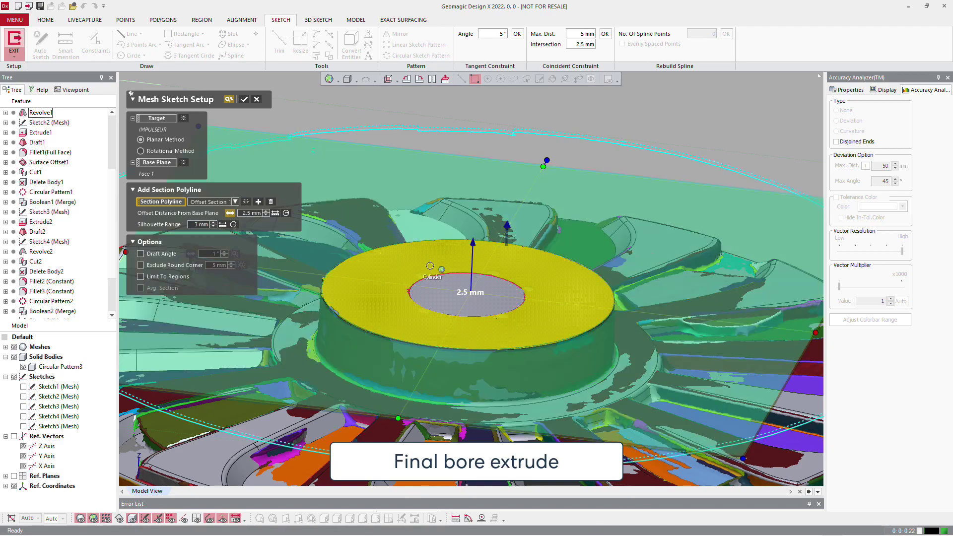
pyautogui.scroll(-3, 430, 266)
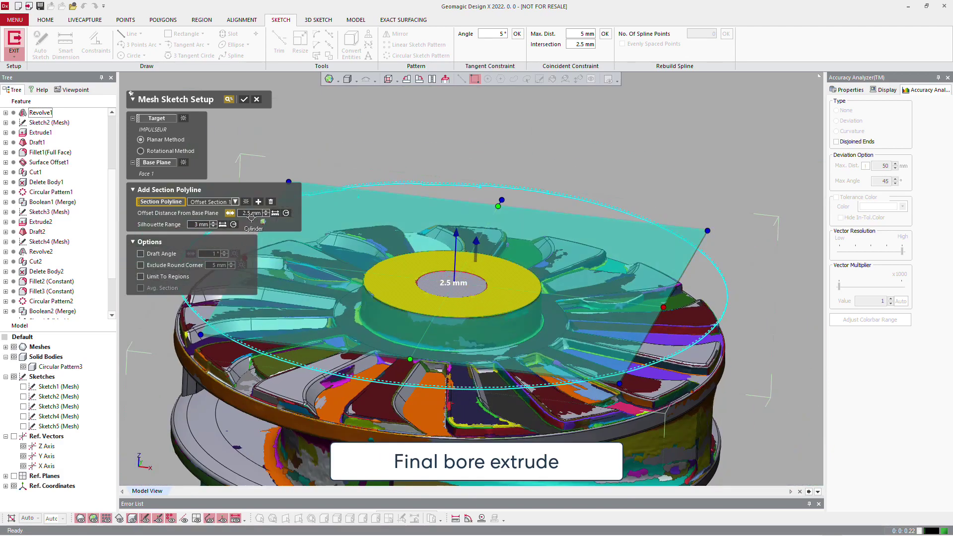
pyautogui.write('0')
pyautogui.press('Return')
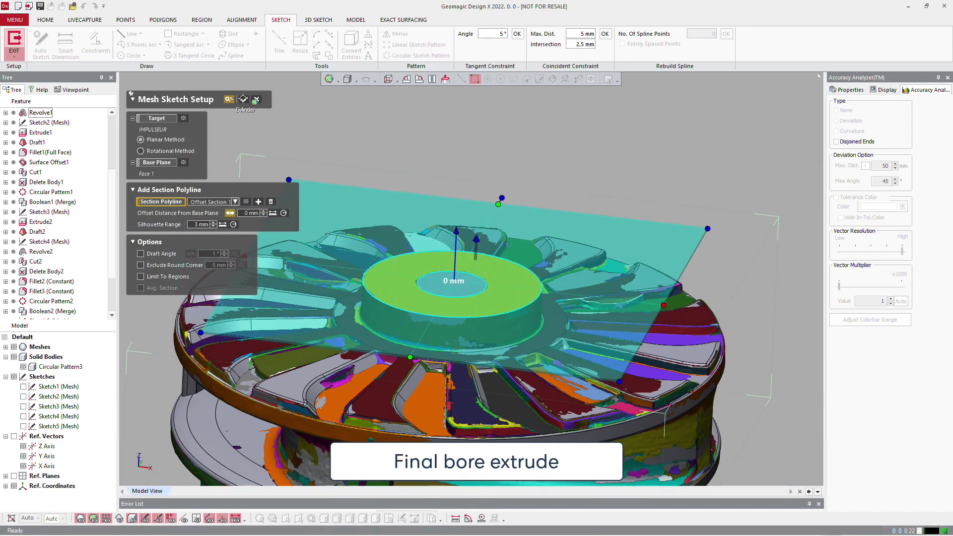
pyautogui.click(242, 98)
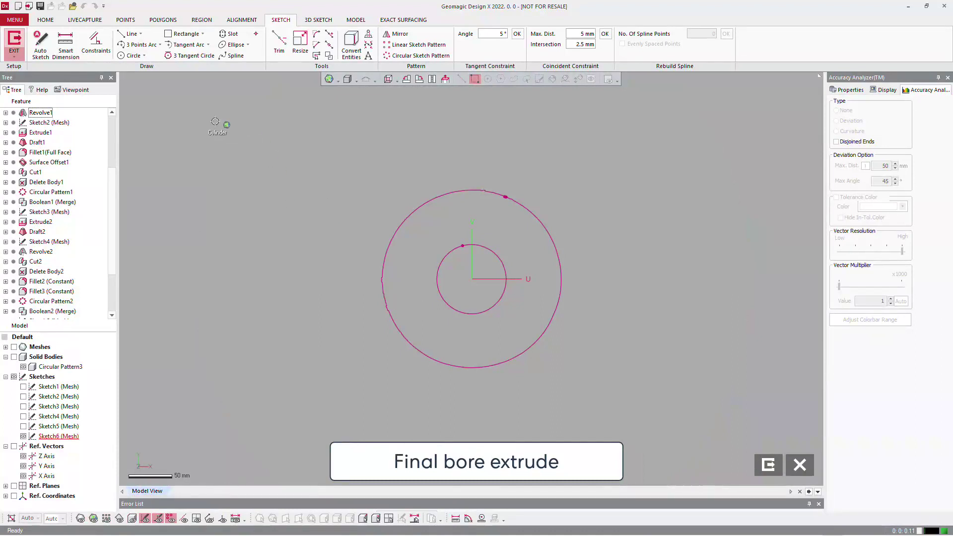
# Sketch a circle centred on the origin, match it to the inner scan outline, and finish the mesh sketch
pyautogui.click(131, 55)
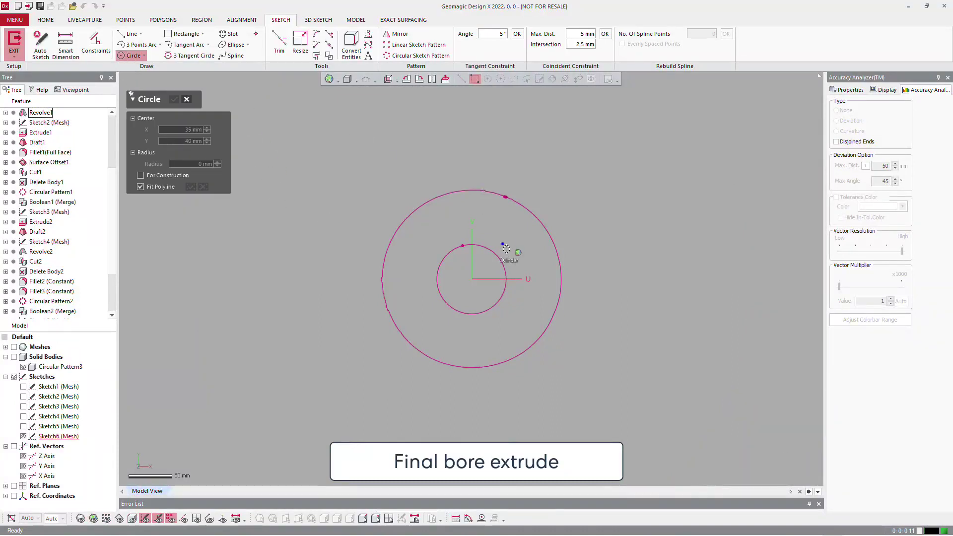
pyautogui.click(472, 279)
pyautogui.click(476, 290)
pyautogui.press('Escape')
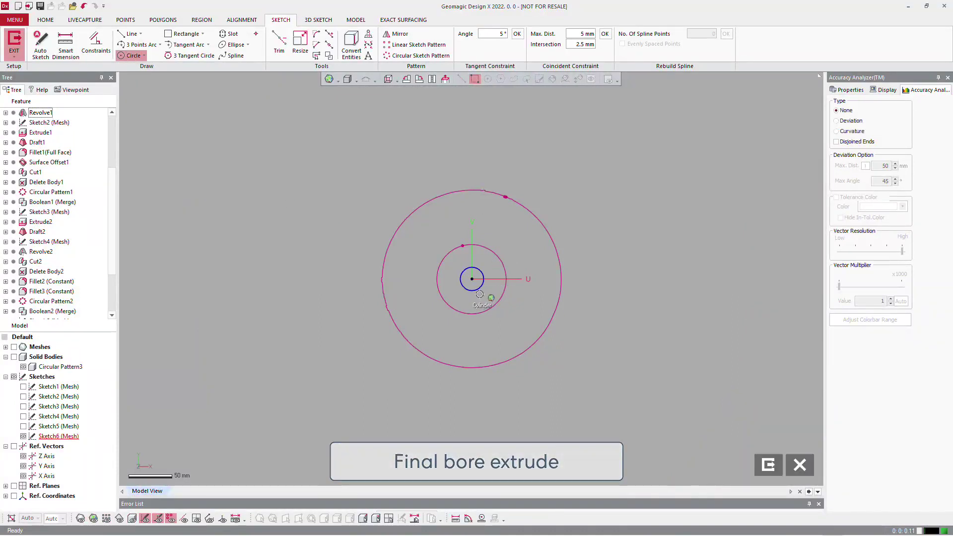
pyautogui.click(492, 306)
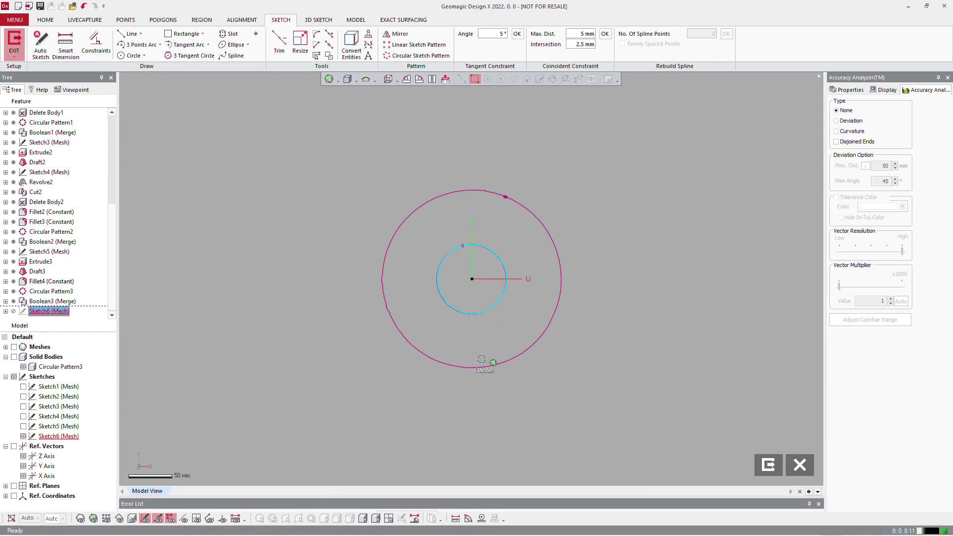
pyautogui.click(482, 358)
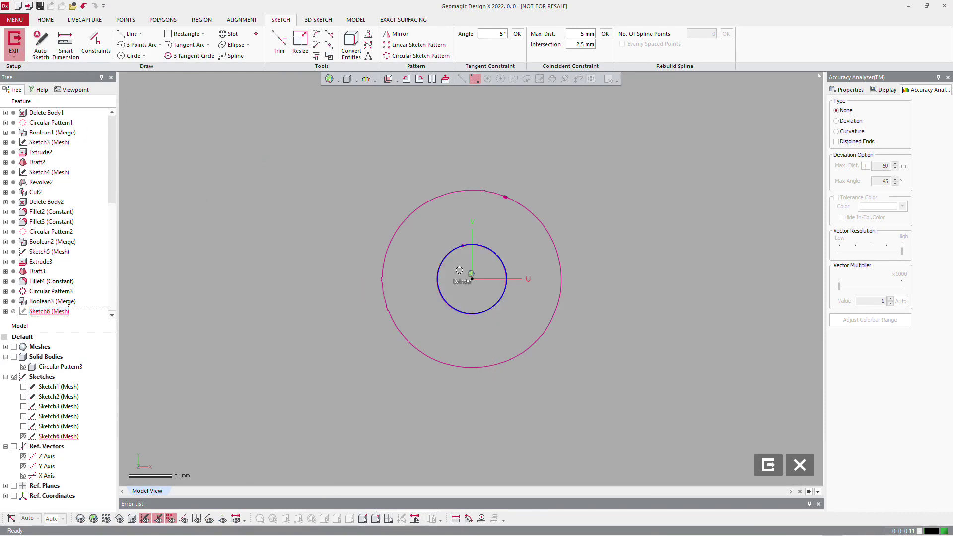
pyautogui.click(13, 44)
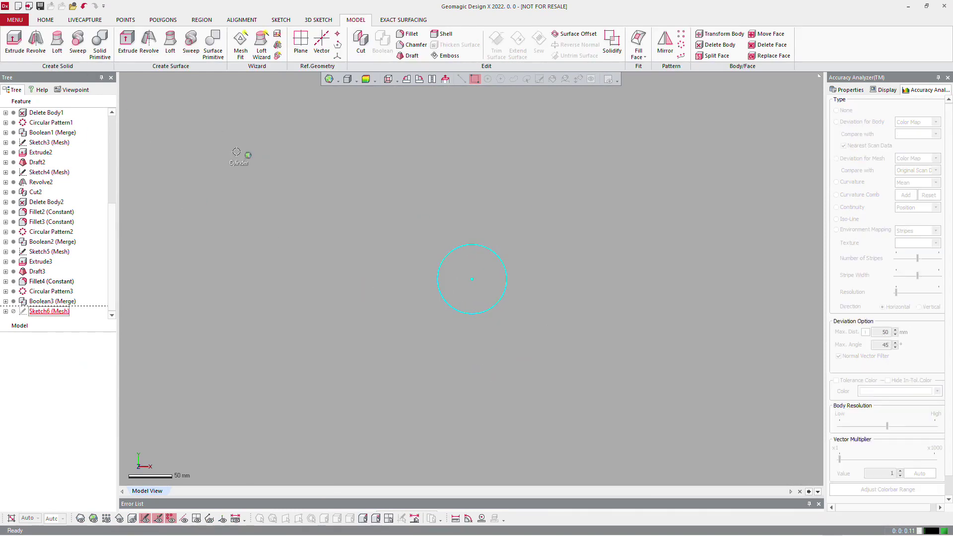
# Extrude the circle as a cut 50 mm deep into the hub, with the direction reversed and the solid body shown
pyautogui.rightClick(492, 242)
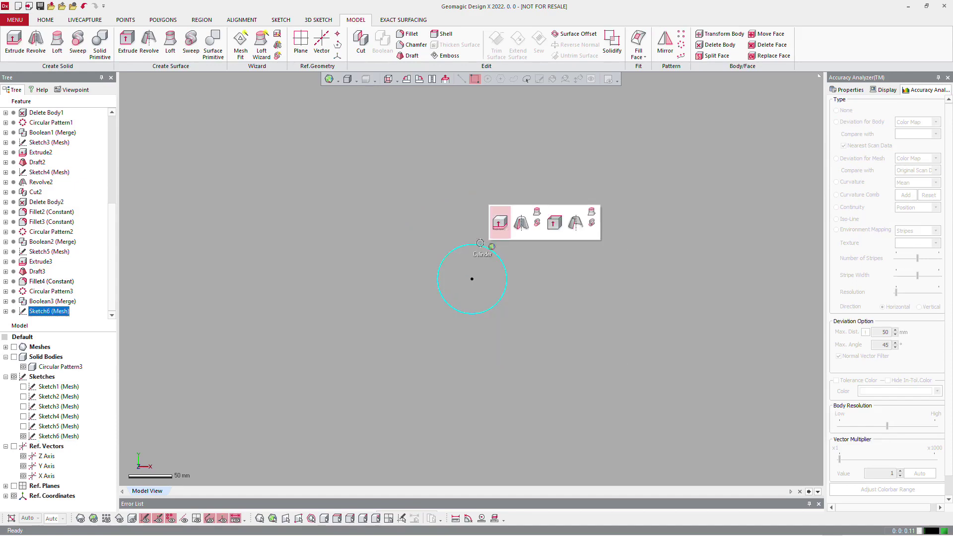
pyautogui.click(496, 219)
pyautogui.moveTo(433, 325); pyautogui.dragTo(238, 233, button='right')
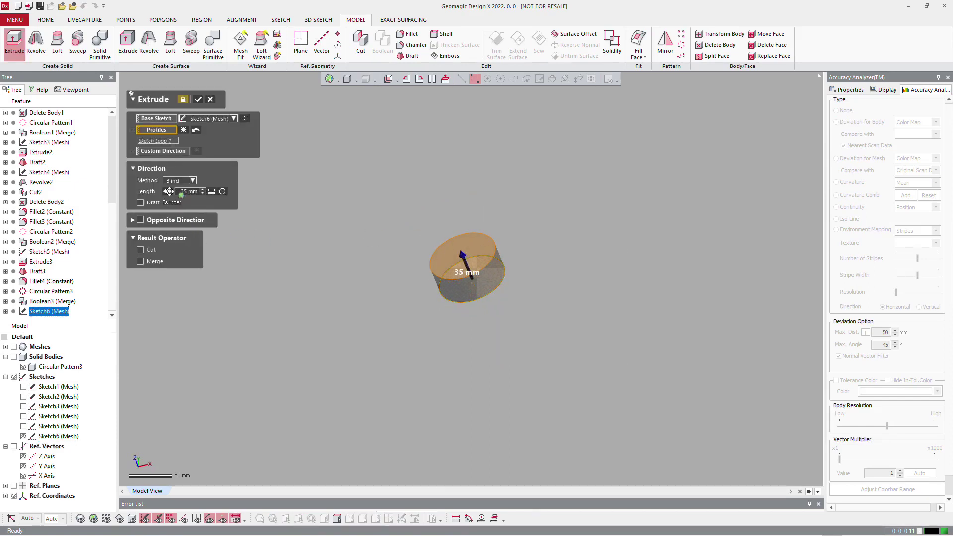
pyautogui.click(169, 191)
pyautogui.click(131, 518)
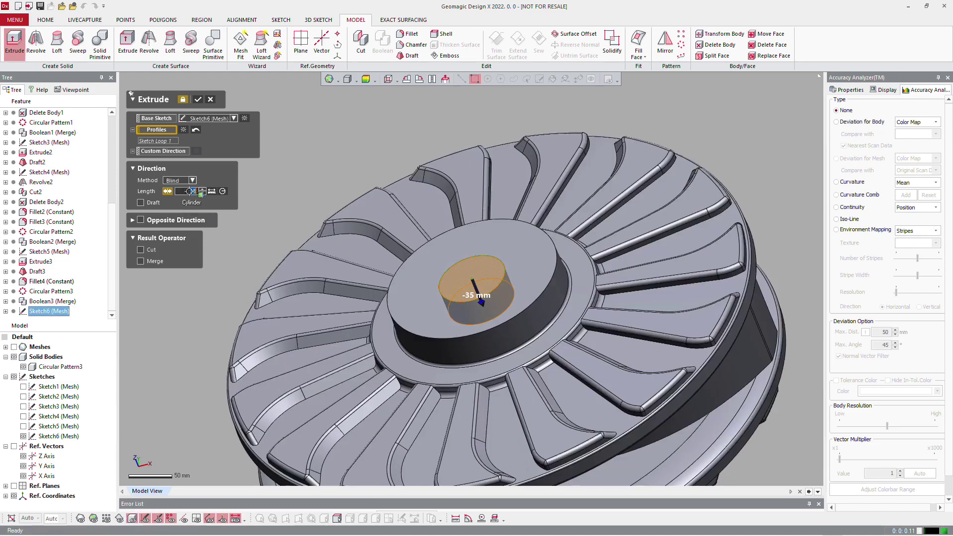
pyautogui.press('Return')
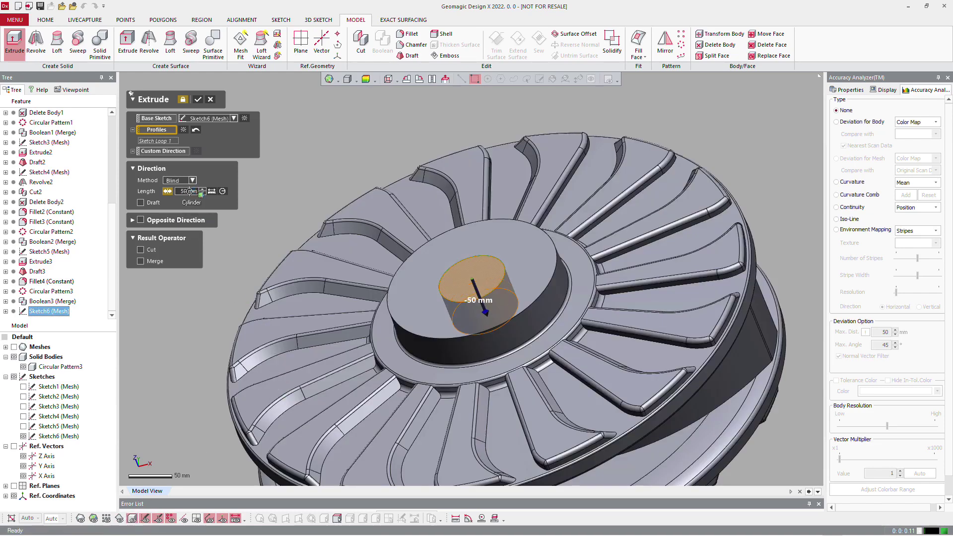
pyautogui.click(149, 250)
pyautogui.click(199, 99)
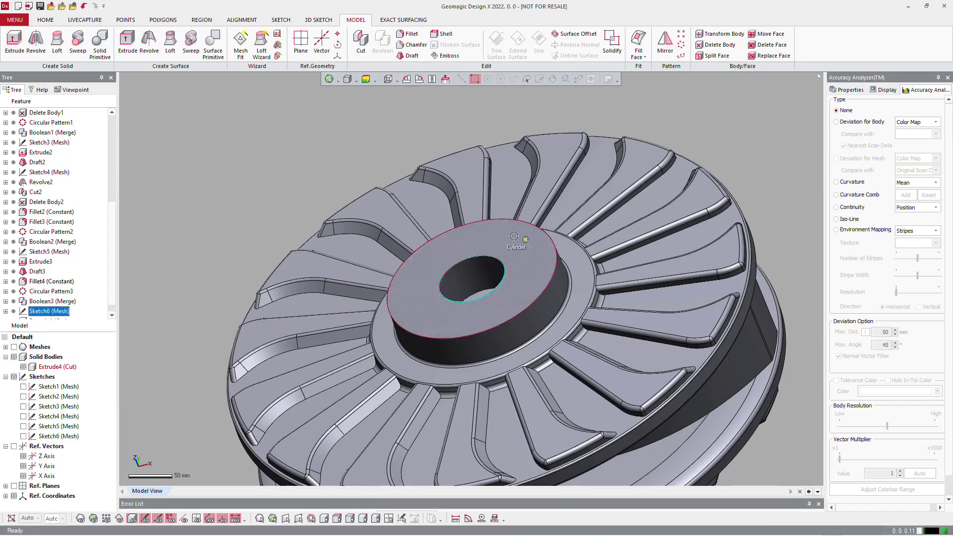
# Apply a 3 mm constant fillet to the hub-side disc face between the blades, with tangent propagation on
pyautogui.moveTo(522, 240); pyautogui.dragTo(477, 226, button='right')
pyautogui.moveTo(420, 310)
pyautogui.mouseDown(button='right')
pyautogui.moveTo(442, 254)
pyautogui.moveTo(424, 298)
pyautogui.mouseUp(button='right')
pyautogui.scroll(5, 374, 357)
pyautogui.scroll(5, 364, 385)
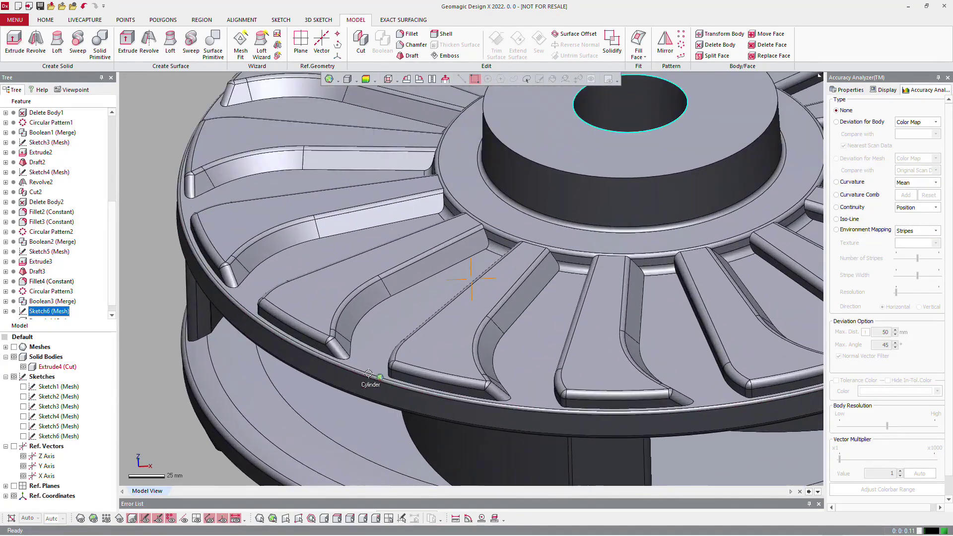
pyautogui.click(405, 32)
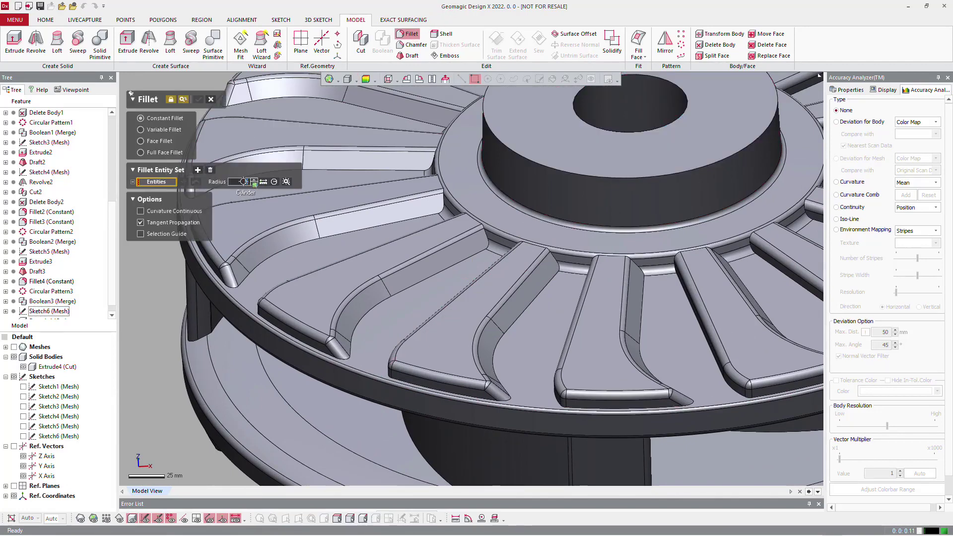
pyautogui.scroll(-2, 367, 293)
pyautogui.click(394, 315)
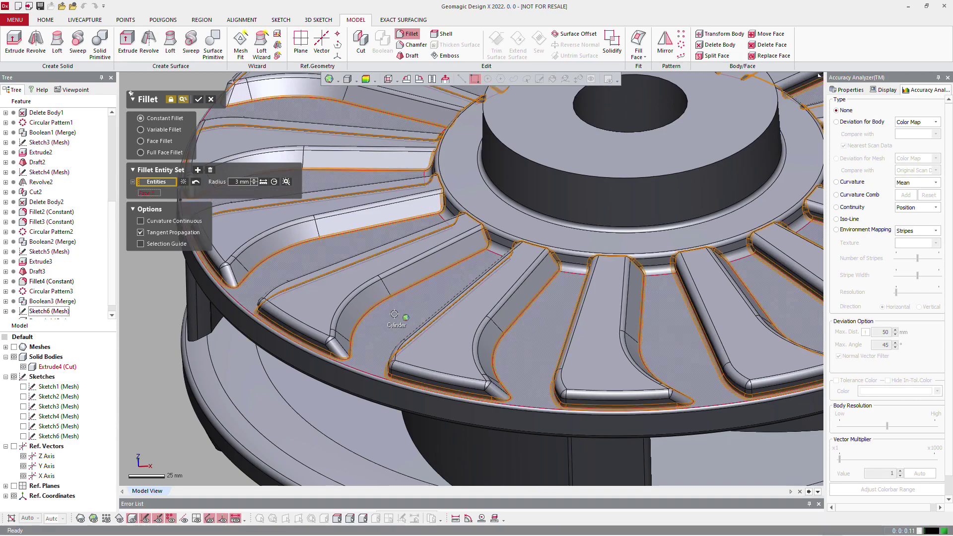
pyautogui.scroll(-3, 394, 314)
pyautogui.scroll(-3, 394, 313)
pyautogui.moveTo(382, 343); pyautogui.dragTo(484, 102, button='right')
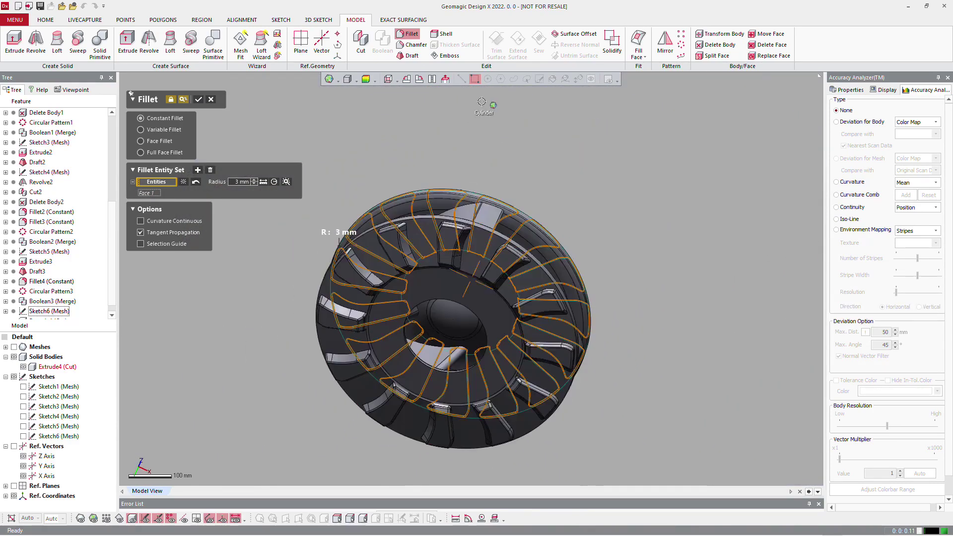
pyautogui.moveTo(453, 228); pyautogui.dragTo(440, 186, button='right')
pyautogui.moveTo(497, 342); pyautogui.dragTo(531, 218, button='right')
pyautogui.scroll(3, 368, 233)
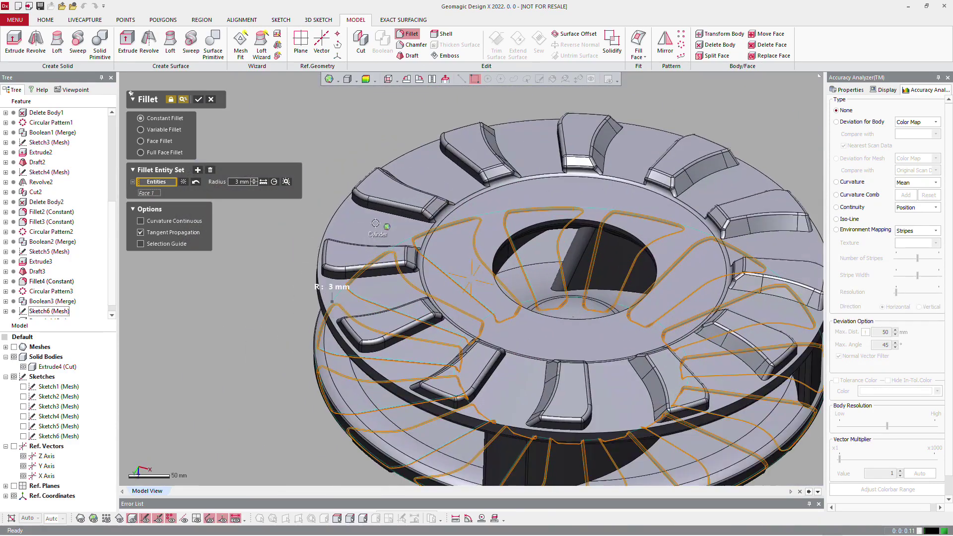
pyautogui.click(328, 301)
pyautogui.click(199, 100)
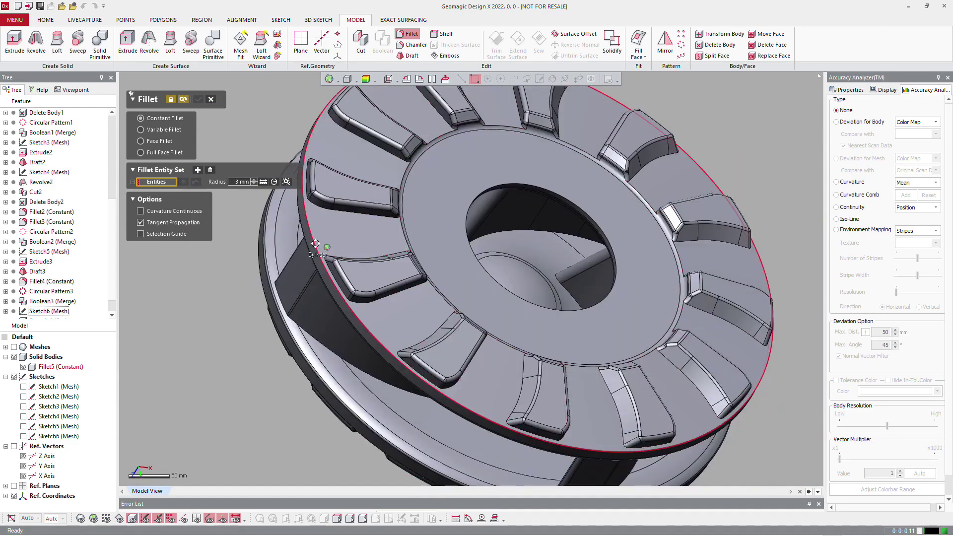
# Add 3 mm constant fillets to the outer rim edge of the opposite disc and to its face around the short blades
pyautogui.click(319, 252)
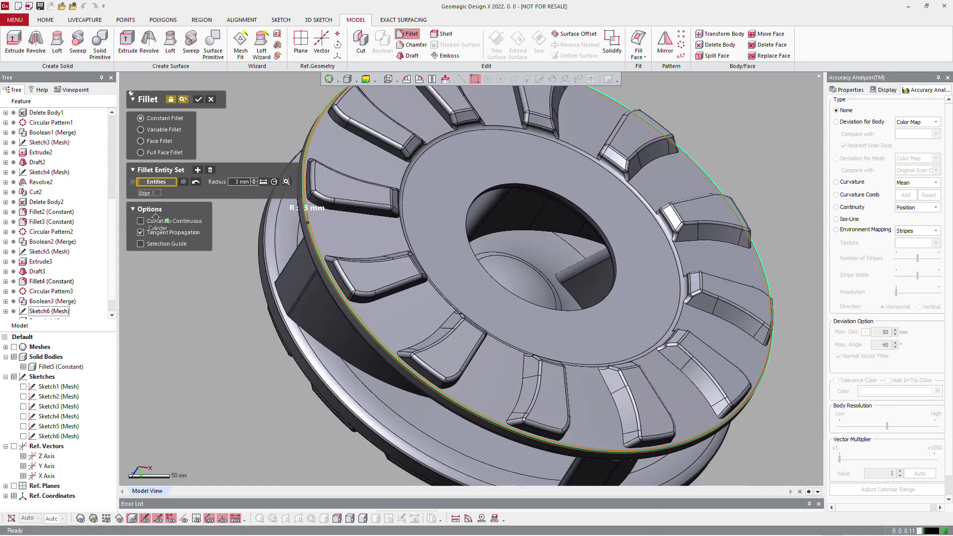
pyautogui.click(199, 100)
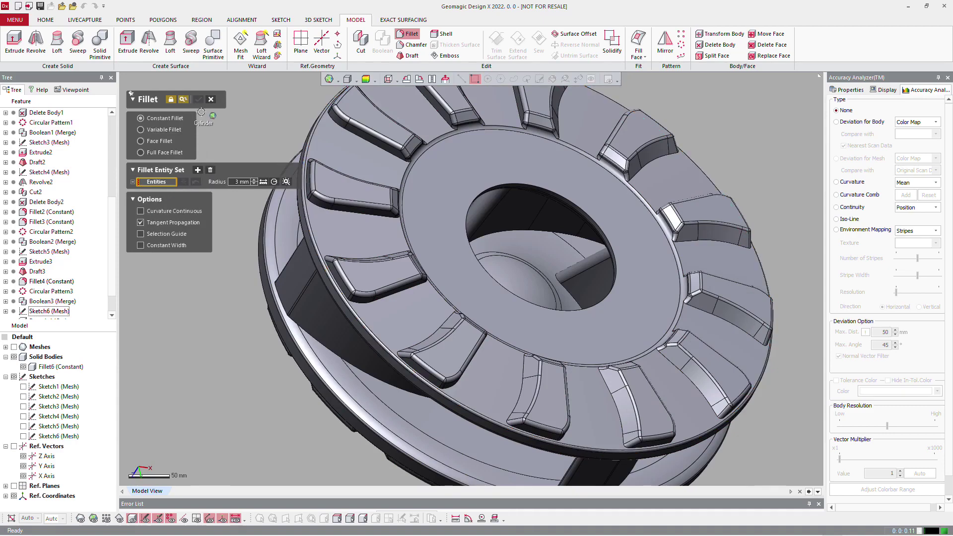
pyautogui.click(309, 164)
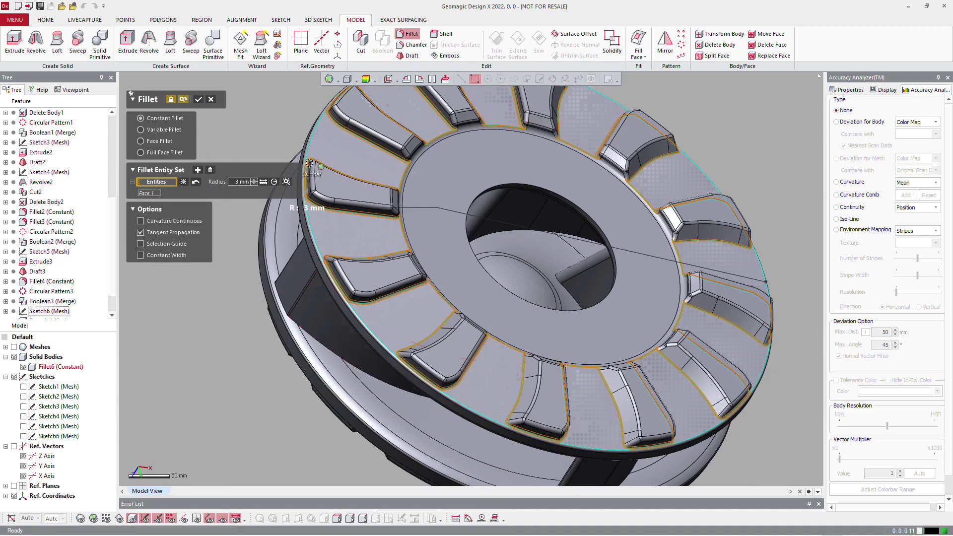
pyautogui.click(200, 99)
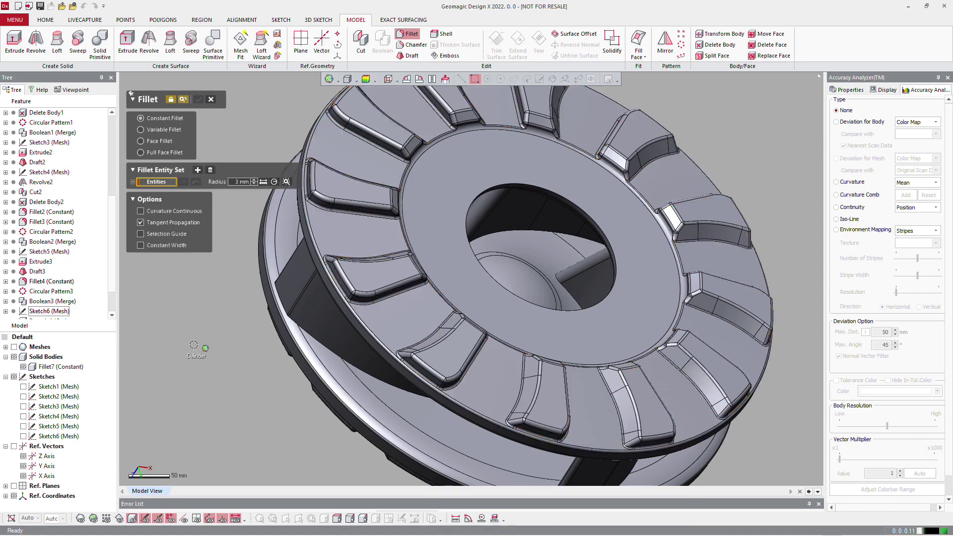
pyautogui.scroll(-3, 390, 252)
pyautogui.moveTo(390, 252); pyautogui.dragTo(418, 145, button='right')
pyautogui.click(220, 193)
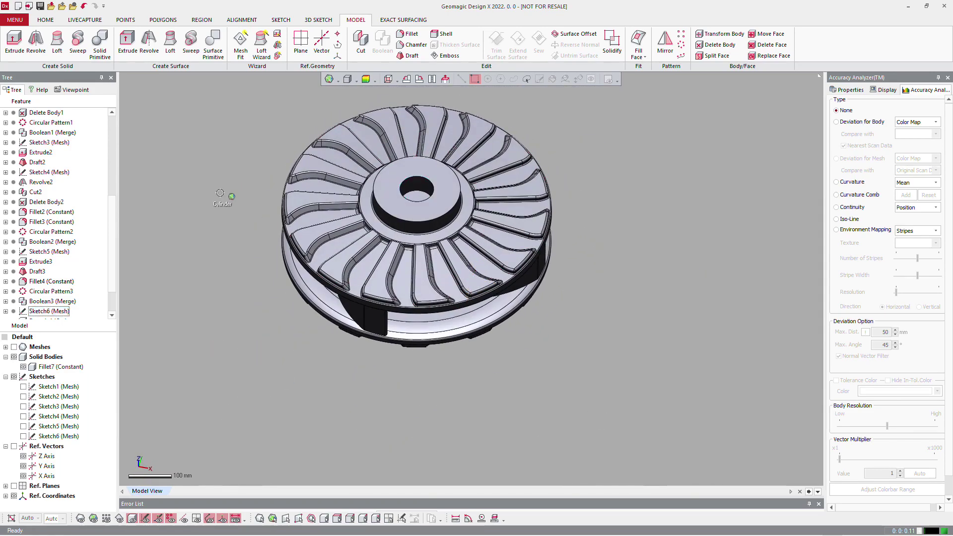